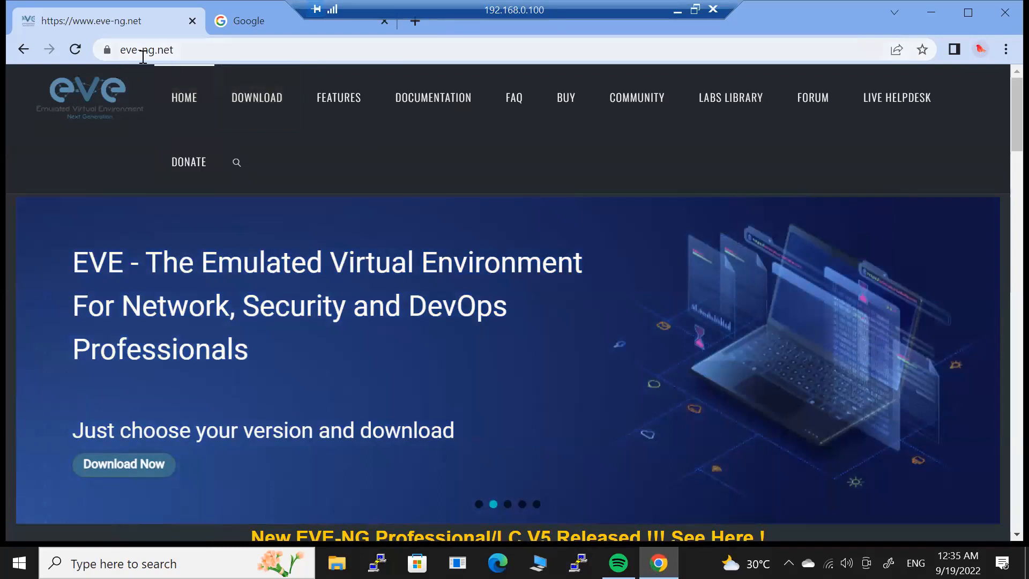
Go to the eve-ng.net download page and find the EVE-NG Professional version heading.
left_click(259, 96)
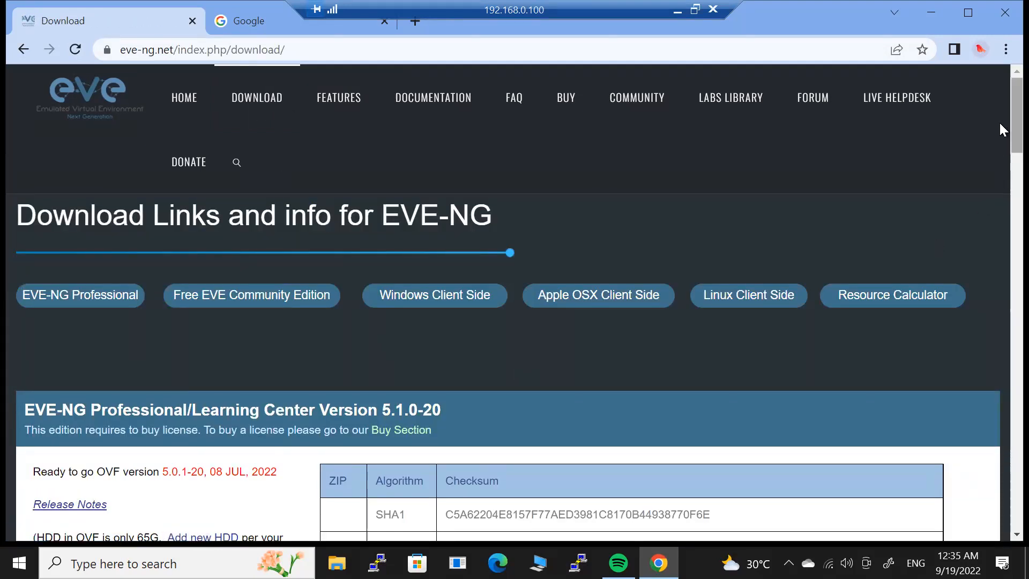
scroll(1001, 161, "down", 5)
scroll(1001, 160, "up", 2)
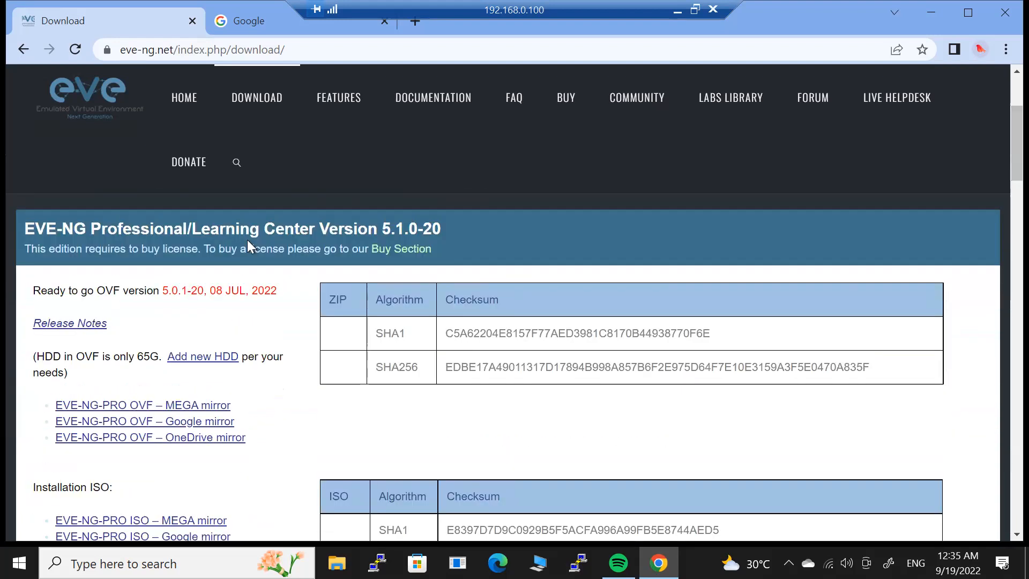
left_click_drag(27, 224, 448, 237)
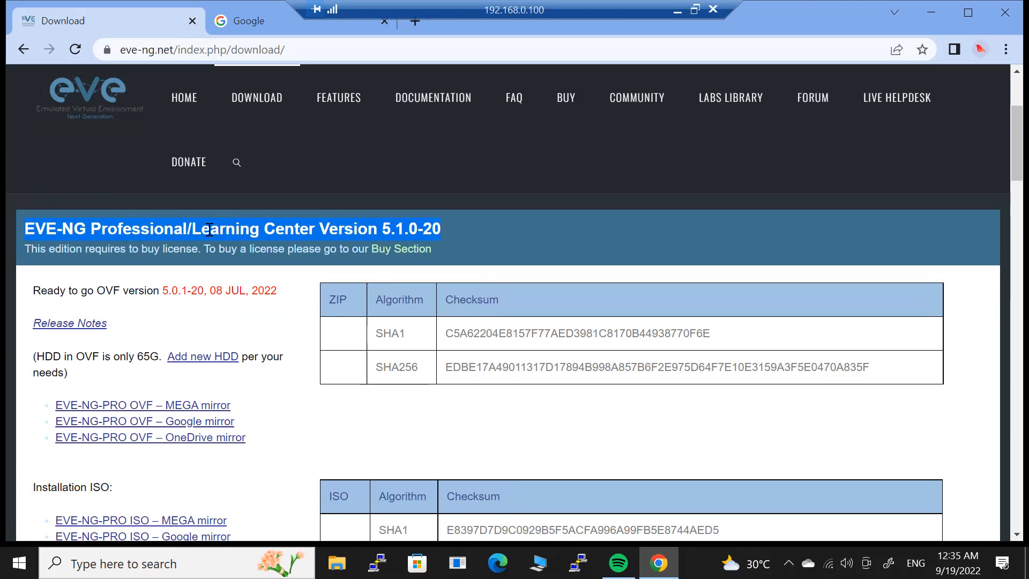
scroll(1002, 174, "down", 7)
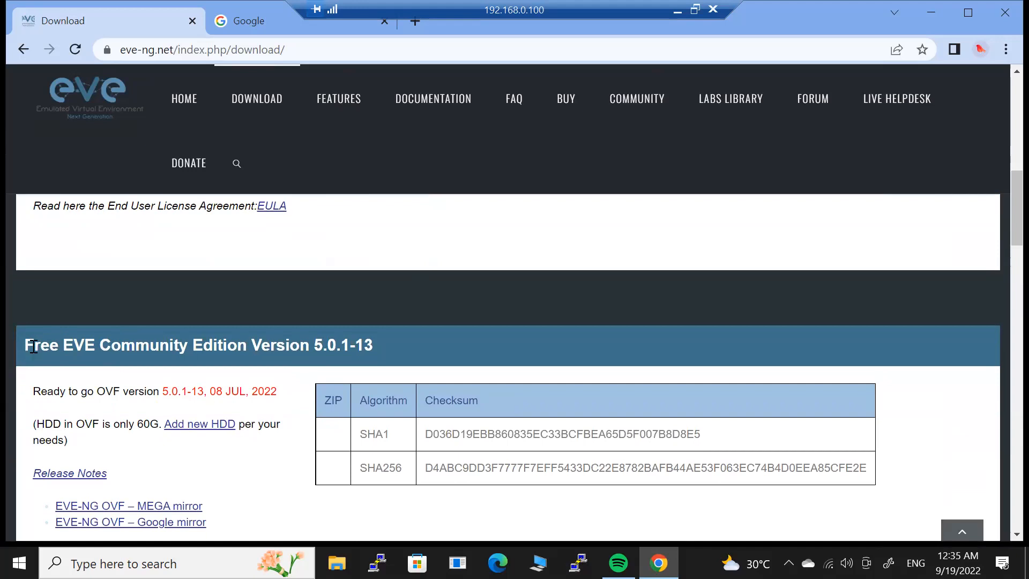
Find the Free EVE Community Edition 5.0.1-13 section and open its MEGA download link.
left_click_drag(34, 347, 373, 349)
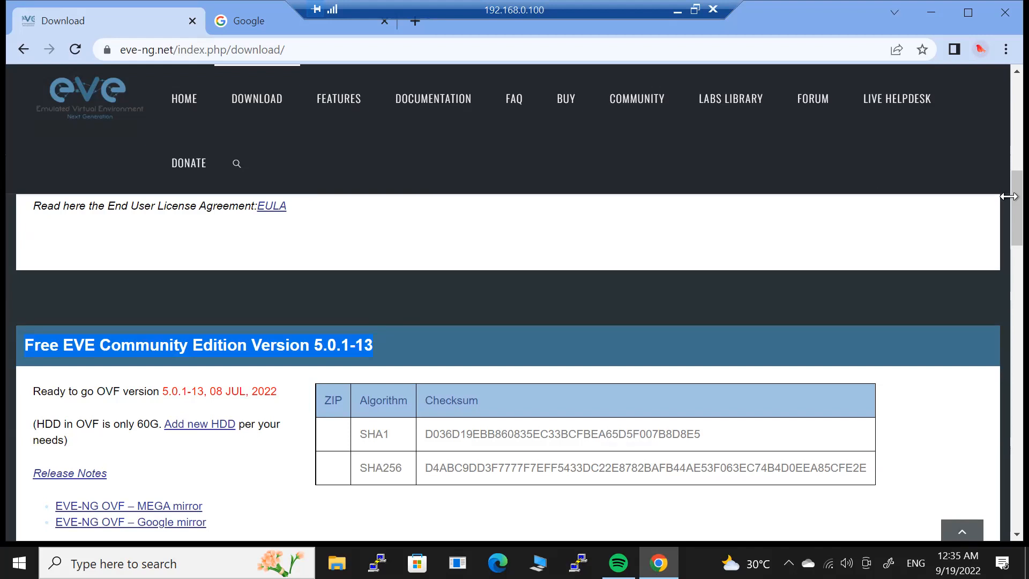
left_click_drag(1000, 210, 1000, 135)
scroll(1000, 141, "down", 2)
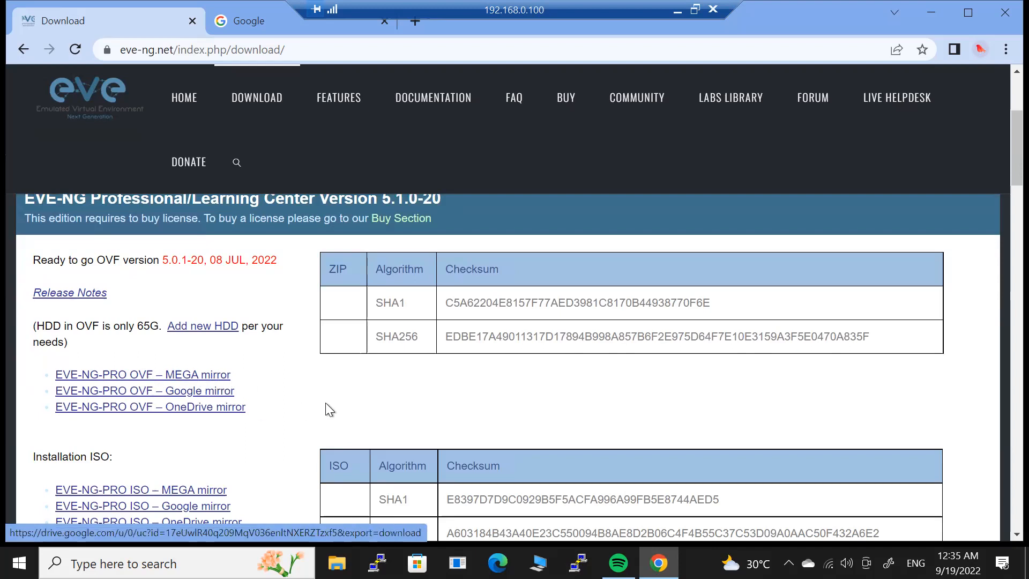
left_click_drag(1012, 156, 1003, 227)
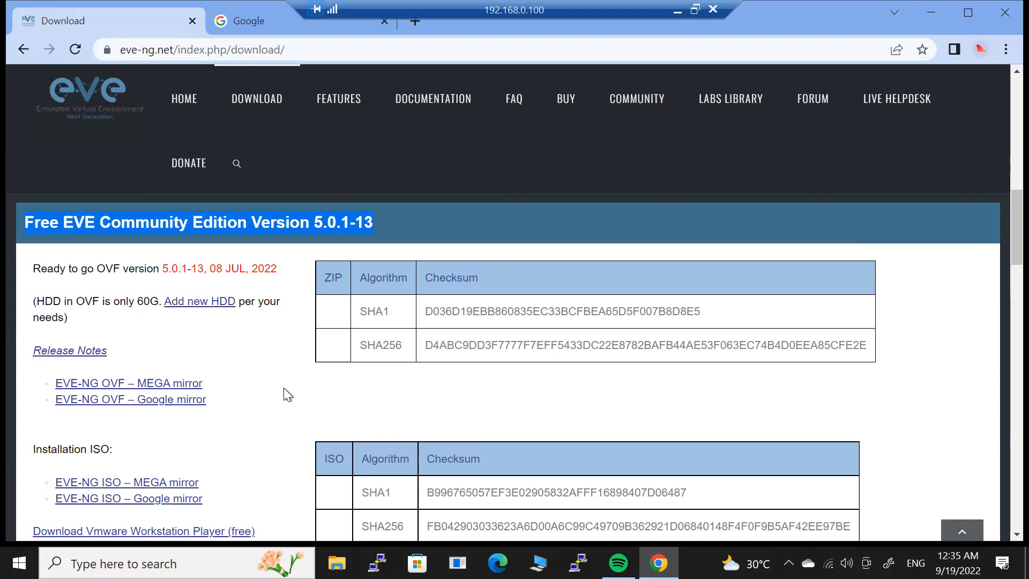
left_click(177, 381)
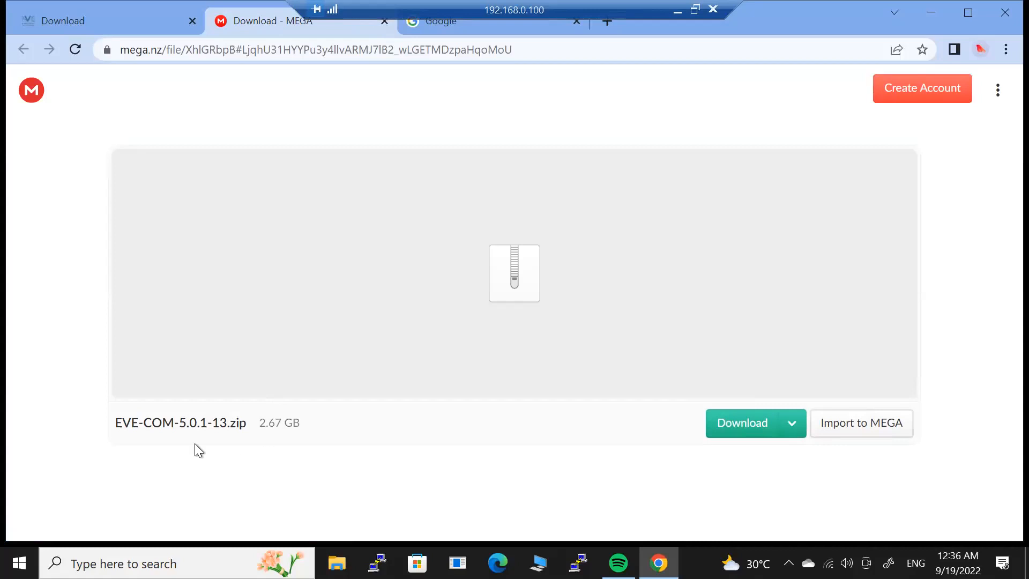
Check the EVE-COM-5.0.1-13.zip file on MEGA, then go back to the EVE-NG download page.
left_click_drag(114, 423, 304, 429)
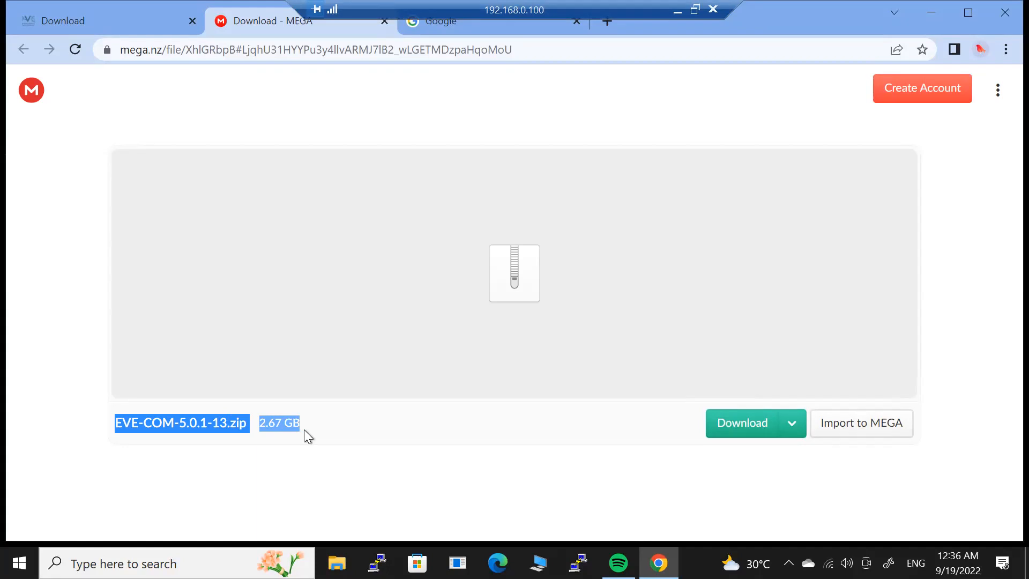
left_click(127, 21)
scroll(1003, 236, "down", 7)
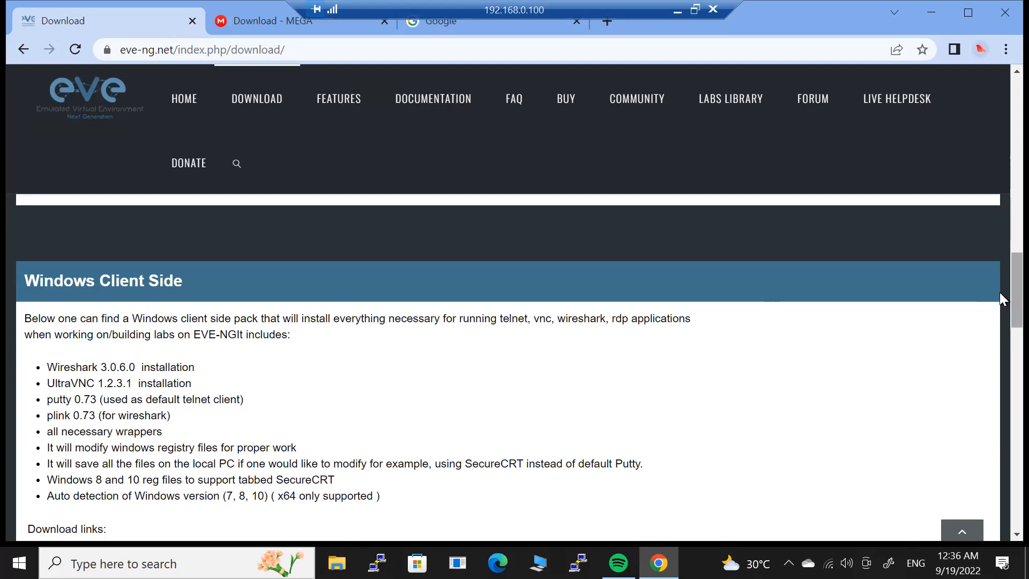
scroll(999, 305, "down", 3)
scroll(999, 313, "up", 2)
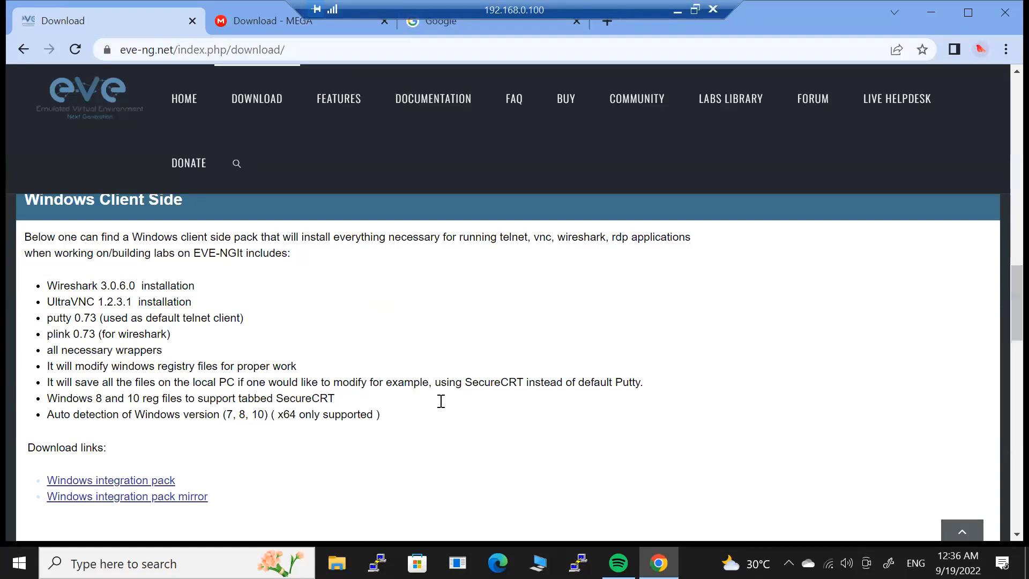
Open the Windows integration pack on MEGA and check its file name and 61.2 MB size.
left_click(104, 482)
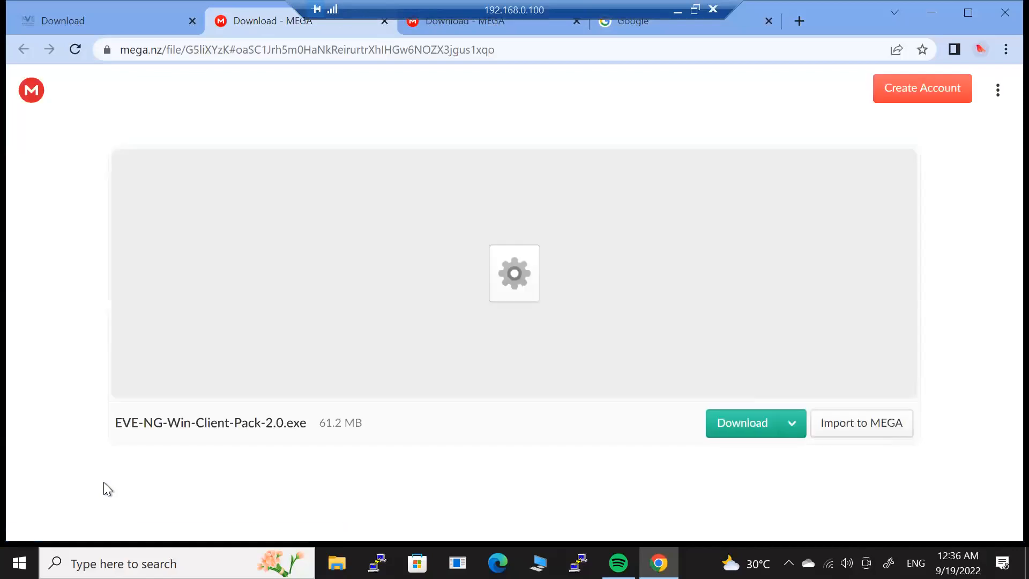
left_click_drag(319, 423, 361, 423)
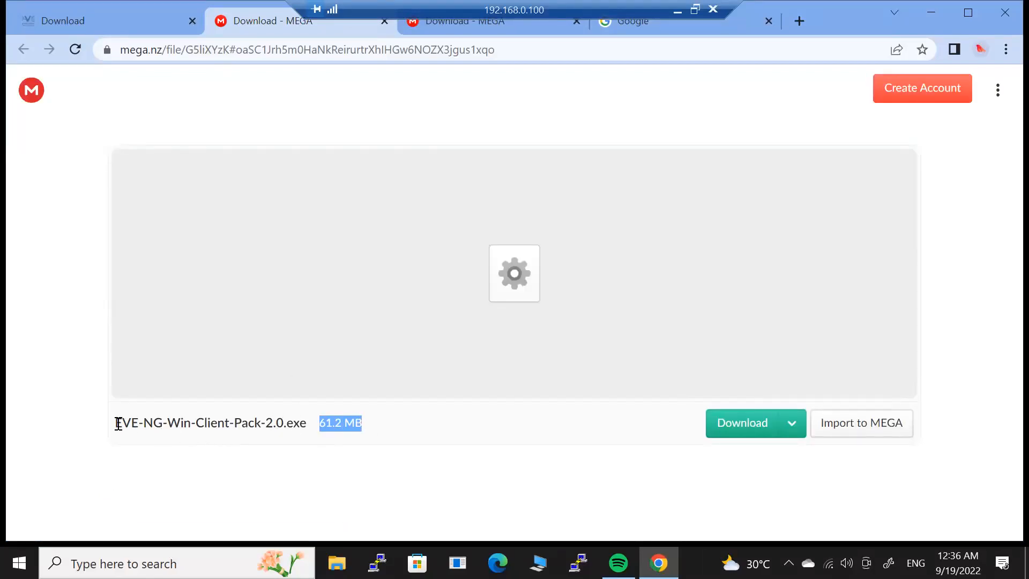
left_click(140, 422)
left_click_drag(115, 422, 294, 427)
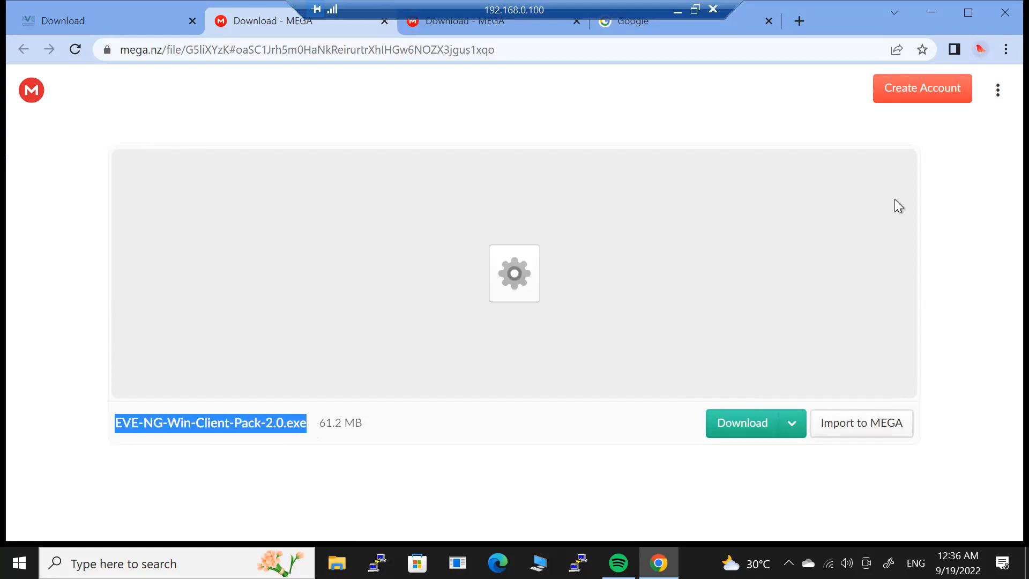
Close both MEGA tabs and switch to the Google tab.
left_click(386, 22)
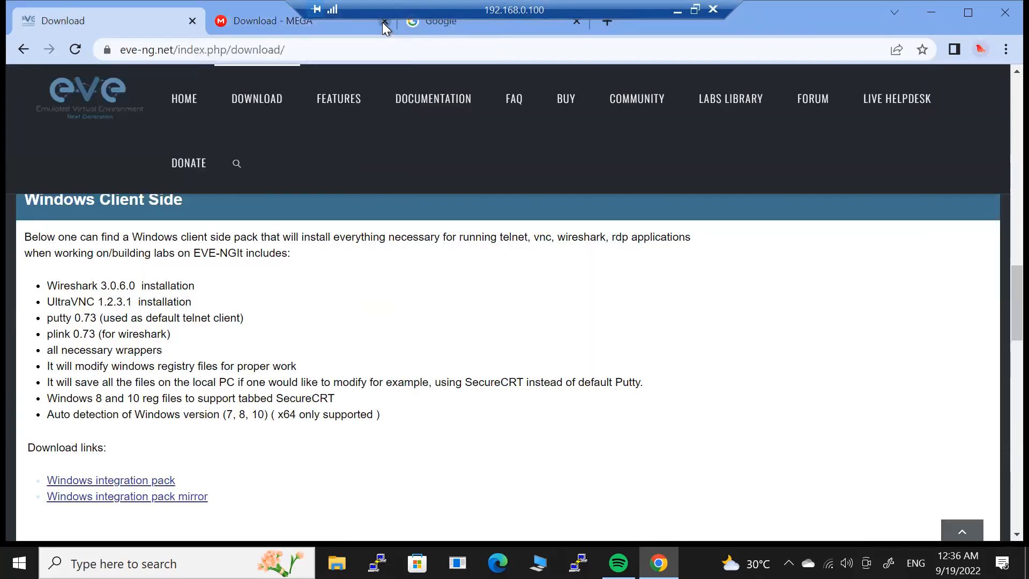
left_click(385, 22)
left_click(259, 27)
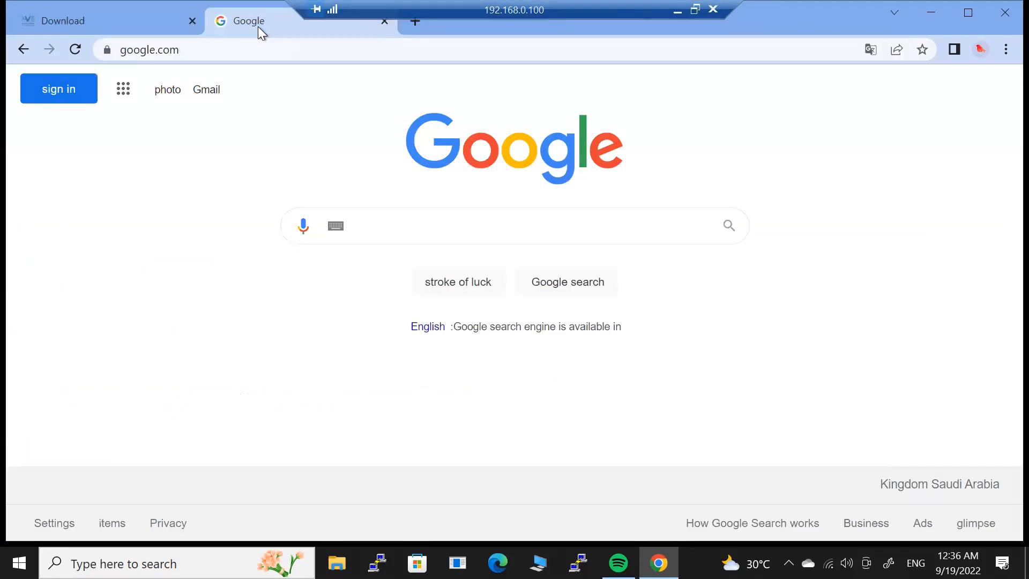
Switch Google to English and search for 'vmware workstation download'.
left_click(429, 229)
type("v")
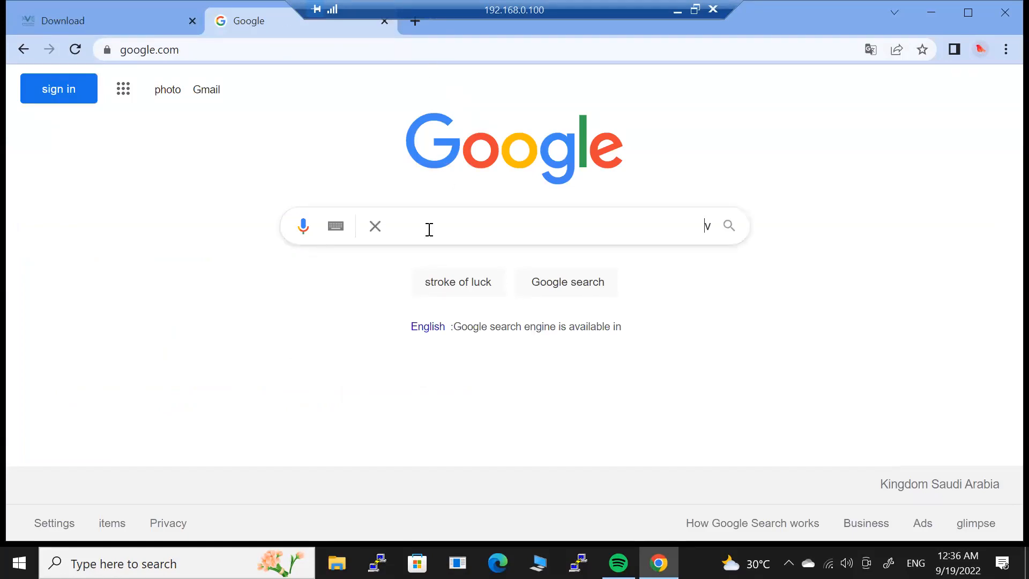
type("mware work")
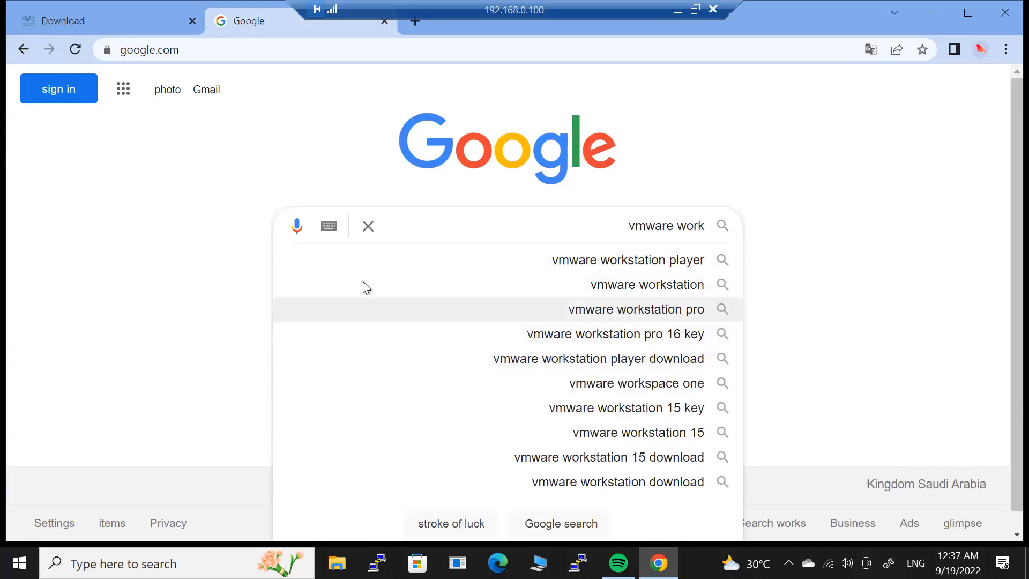
left_click(812, 257)
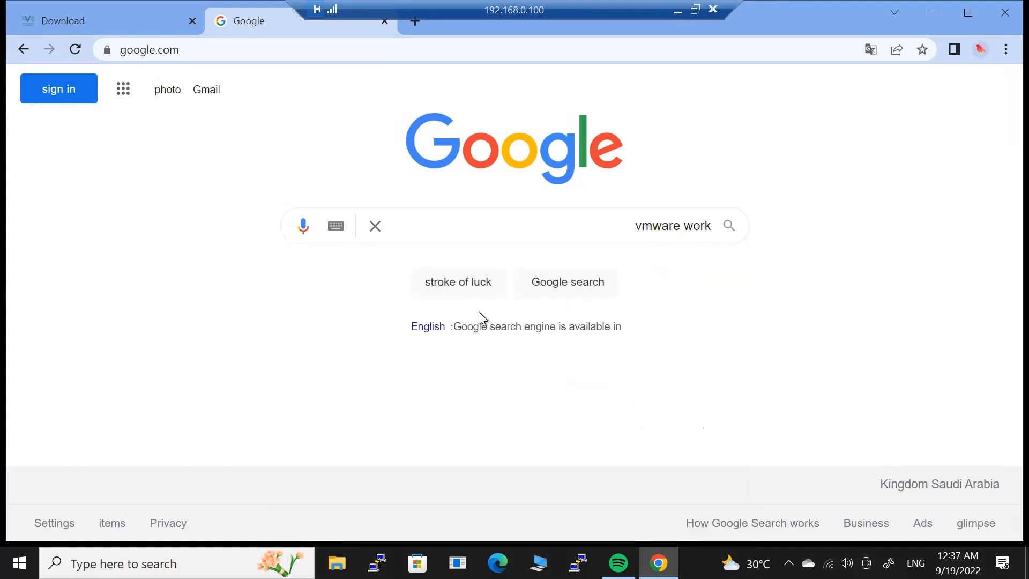
left_click(420, 330)
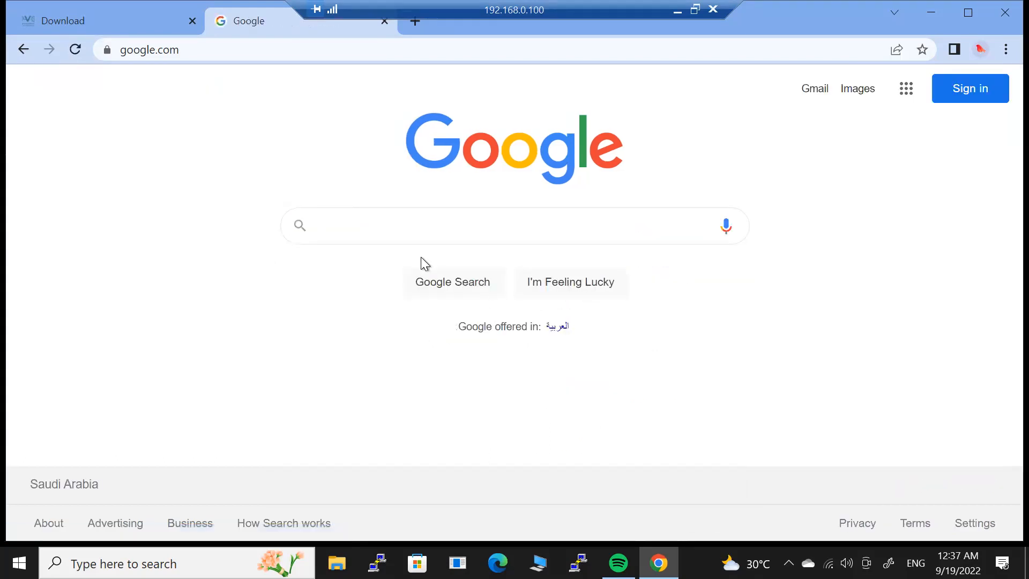
left_click(400, 231)
type("Vmware")
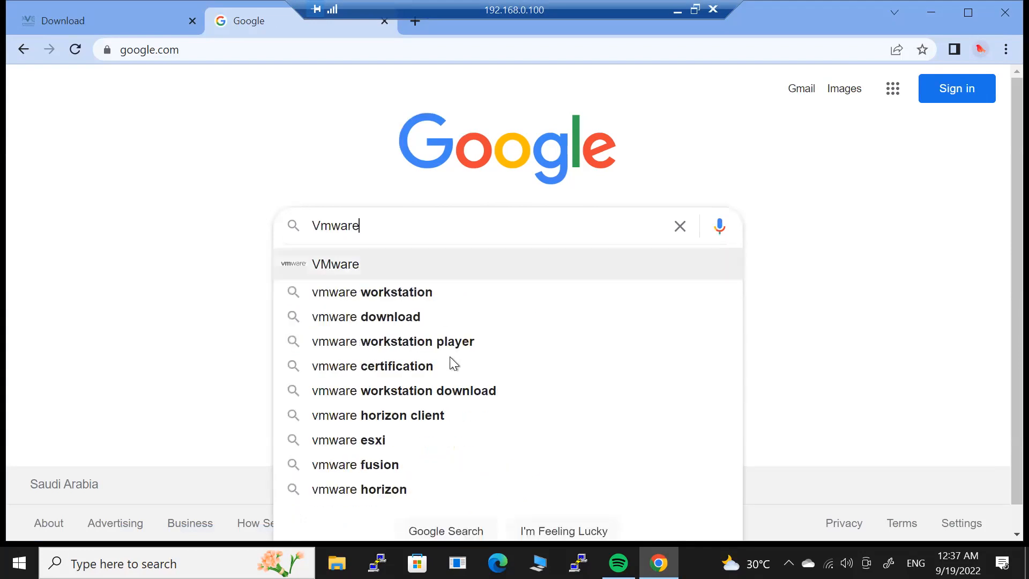
left_click(462, 395)
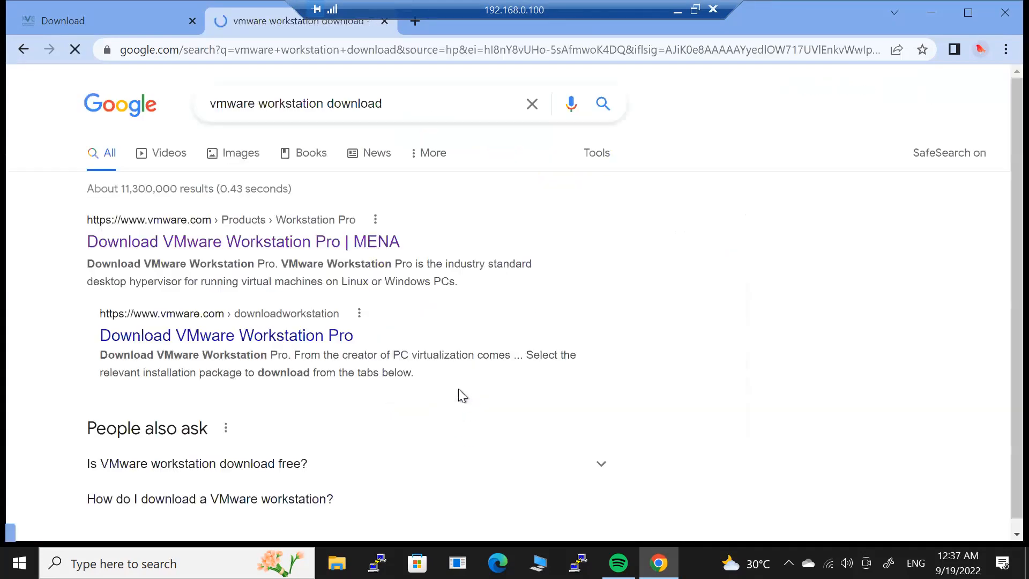
On VMware's Download Workstation Pro page, start the Workstation 16 Pro for Windows download.
left_click(116, 244)
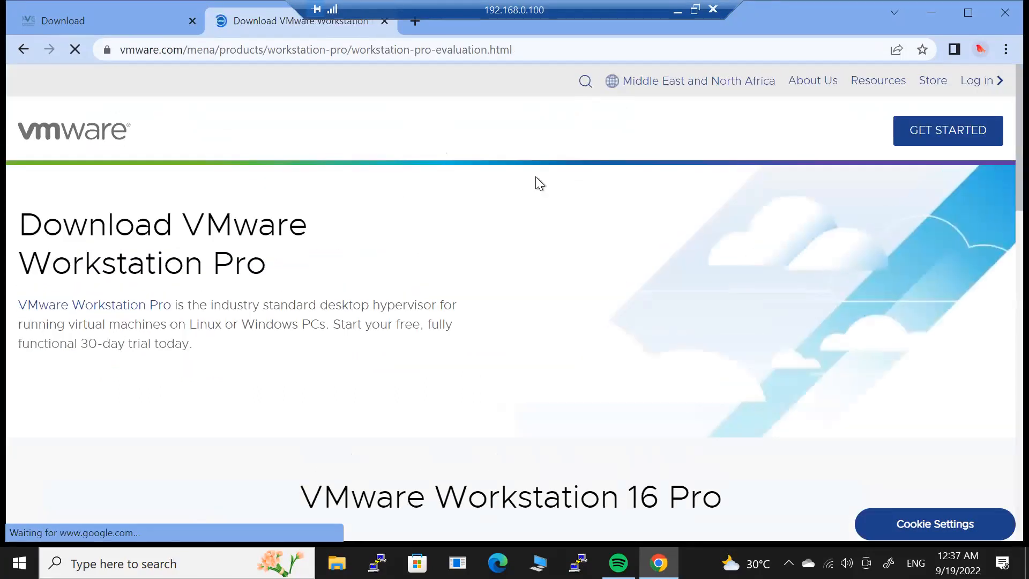
scroll(1000, 172, "down", 5)
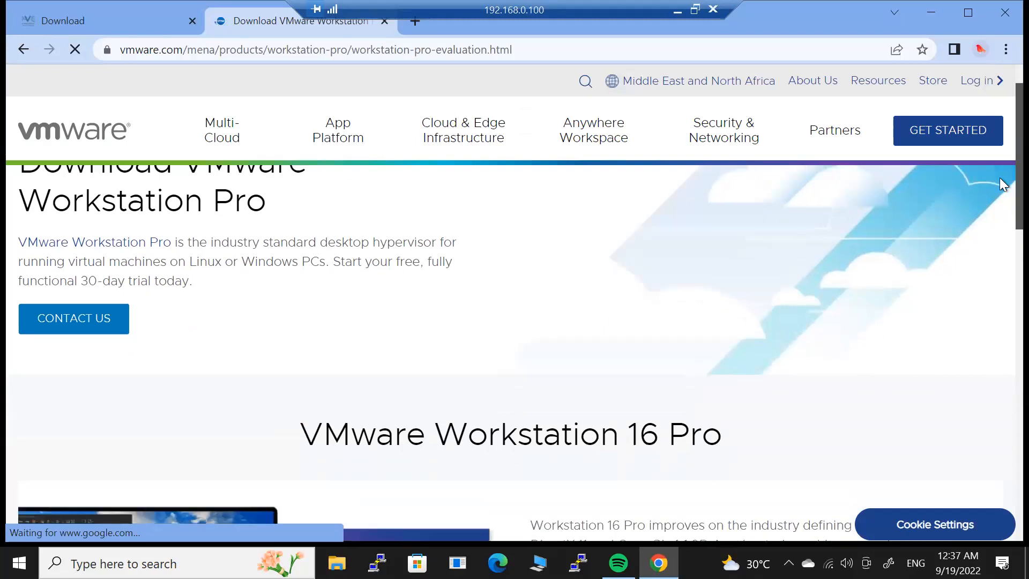
scroll(999, 295, "down", 5)
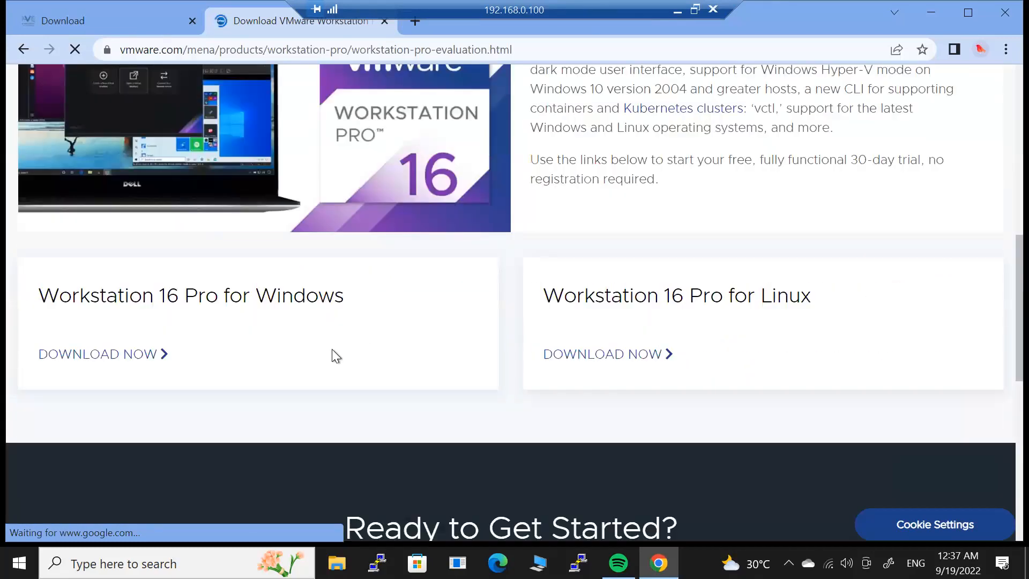
left_click_drag(37, 301, 345, 314)
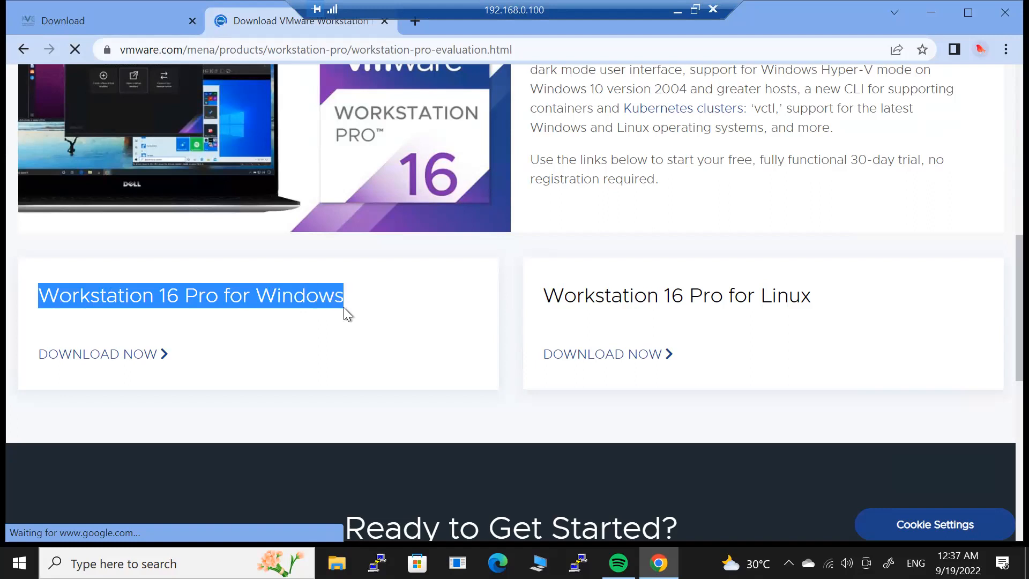
left_click(209, 310)
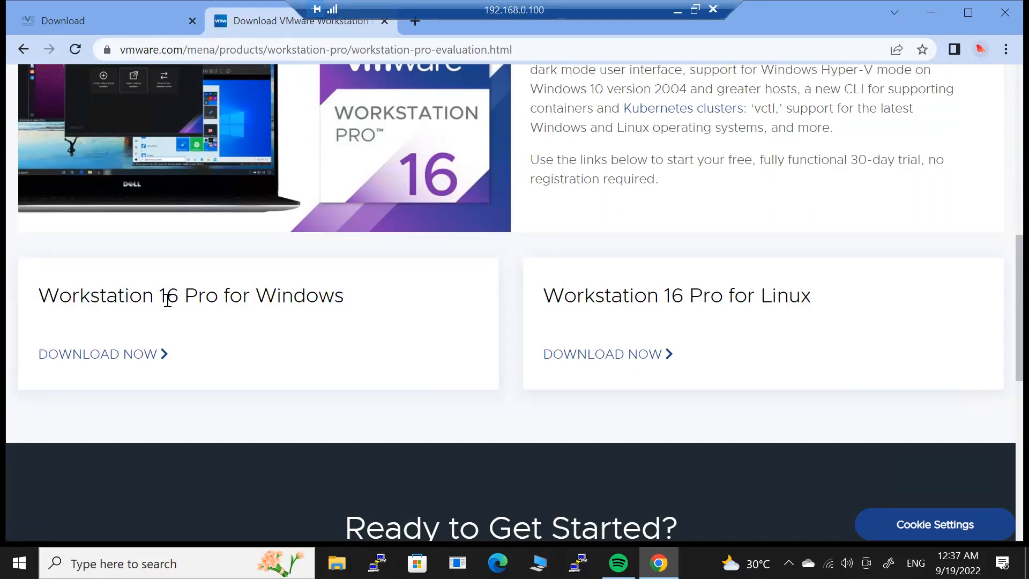
left_click_drag(166, 295, 207, 296)
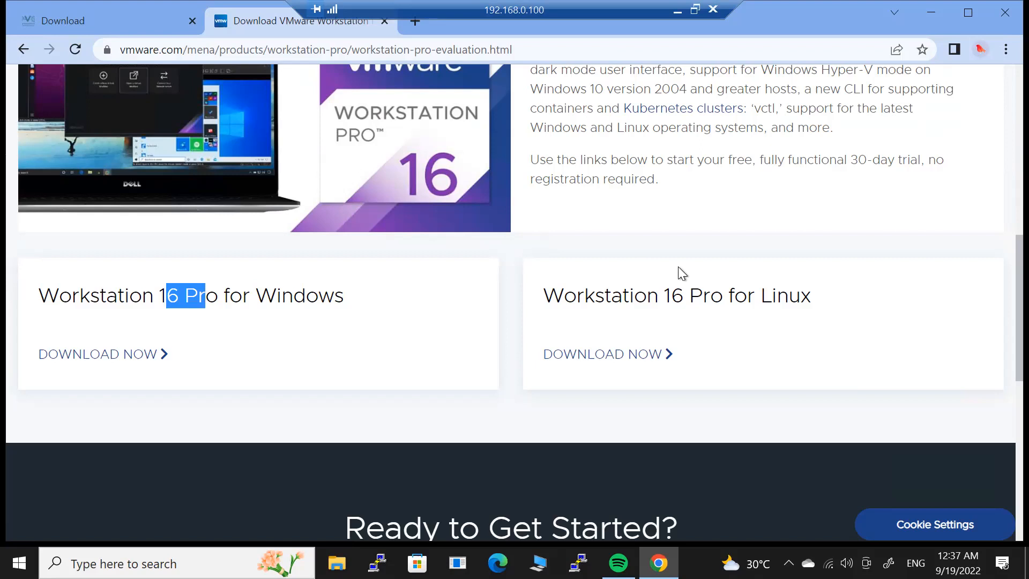
left_click_drag(548, 296, 814, 307)
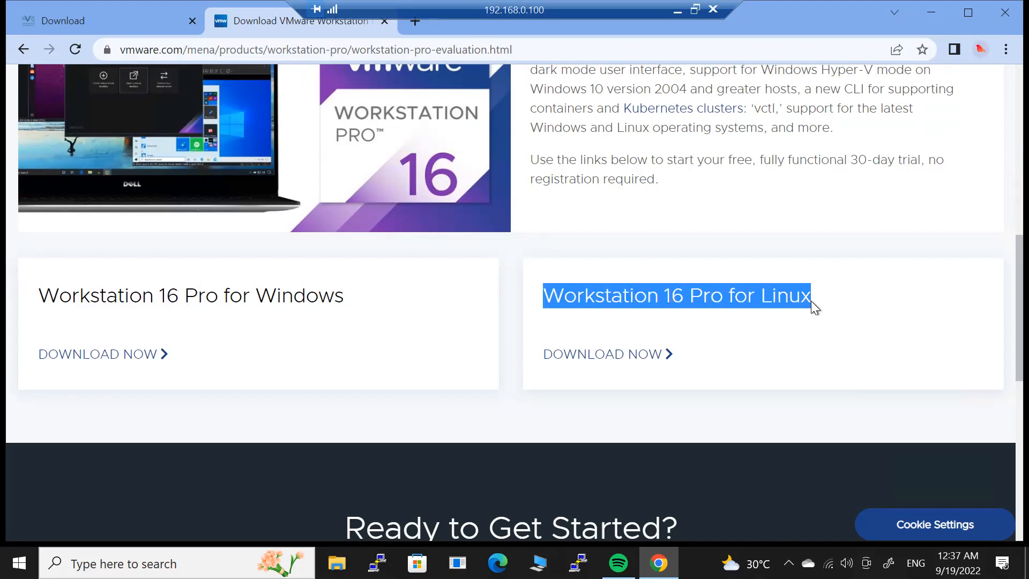
double_click(229, 296)
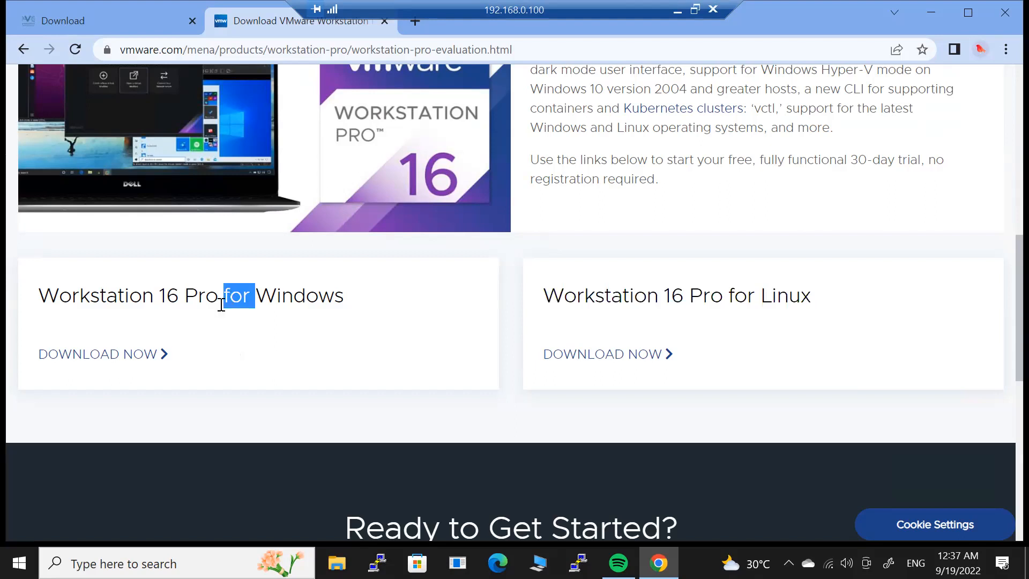
left_click(134, 357)
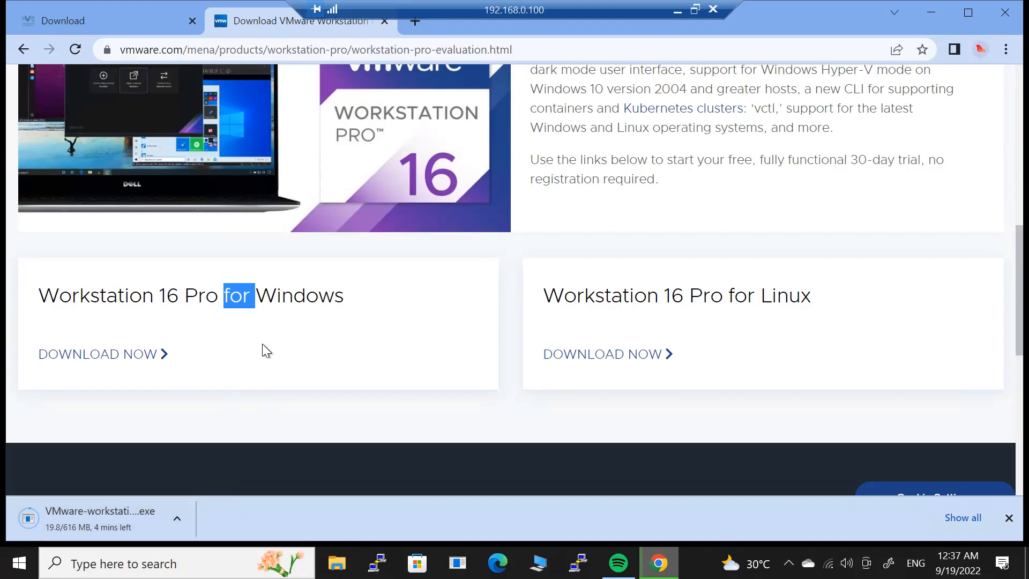
Cancel the installer download, close the download bar, and return to the EVE-NG page.
left_click(176, 518)
left_click(213, 492)
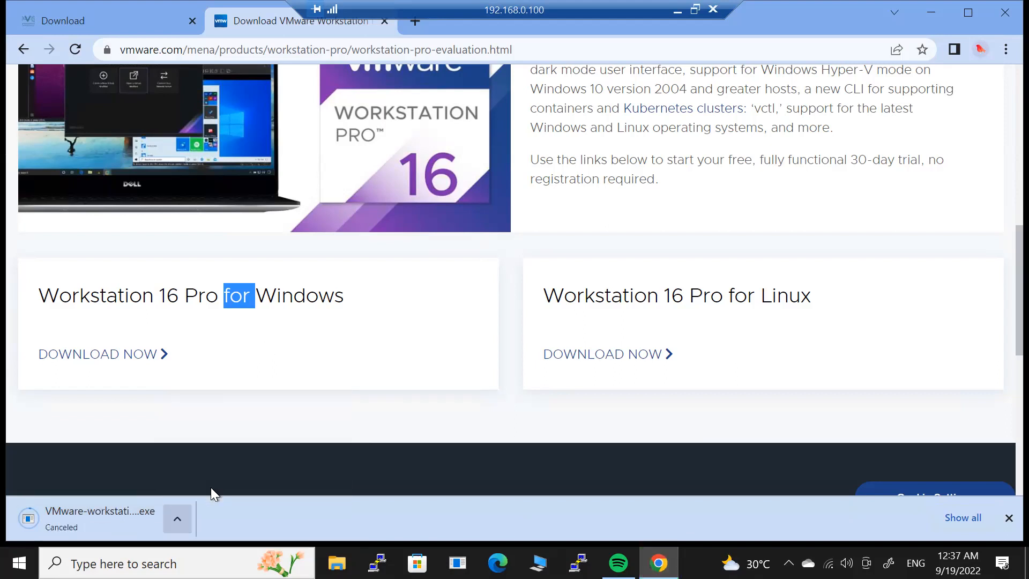
left_click(1008, 518)
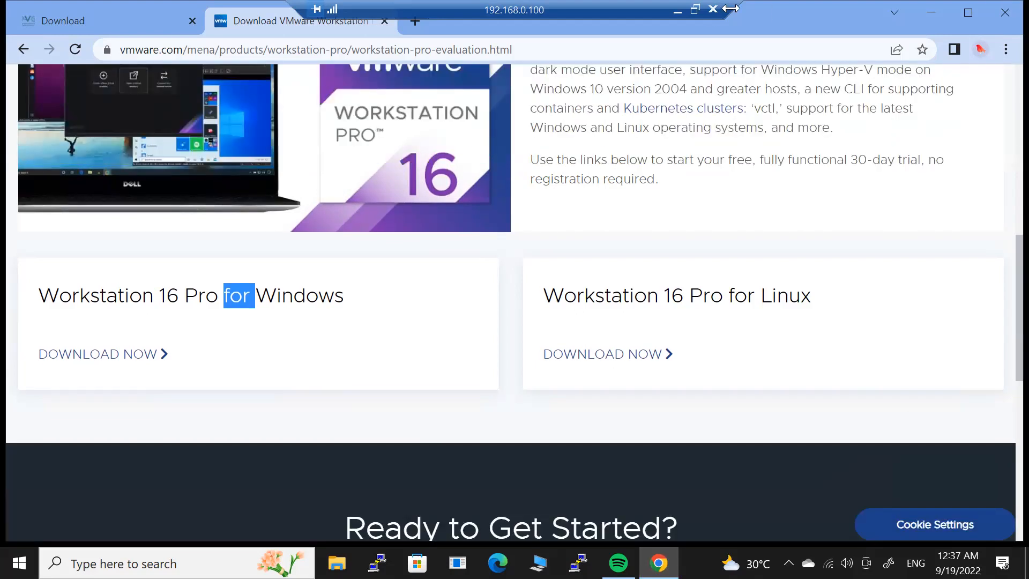
left_click(127, 25)
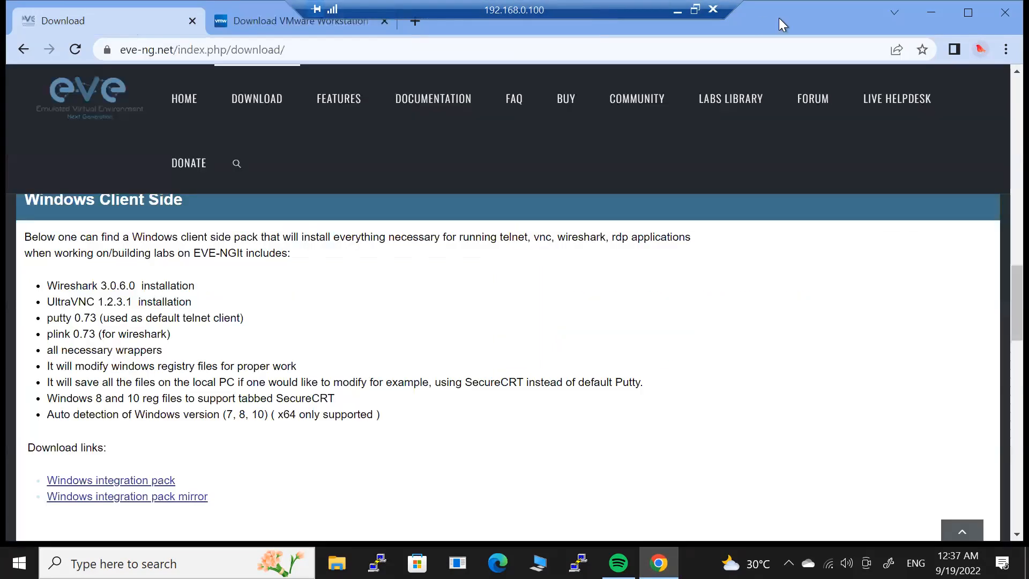
Run the VMware-workstation-full-16.2.4-20089737 installer from the desktop downloads folder, approving the UAC prompt.
left_click(934, 18)
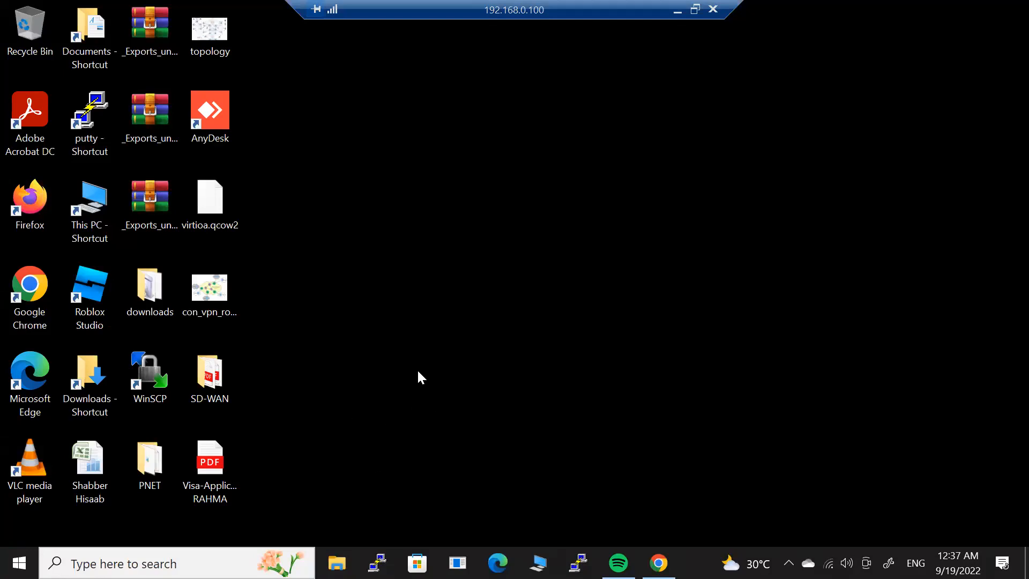
double_click(156, 301)
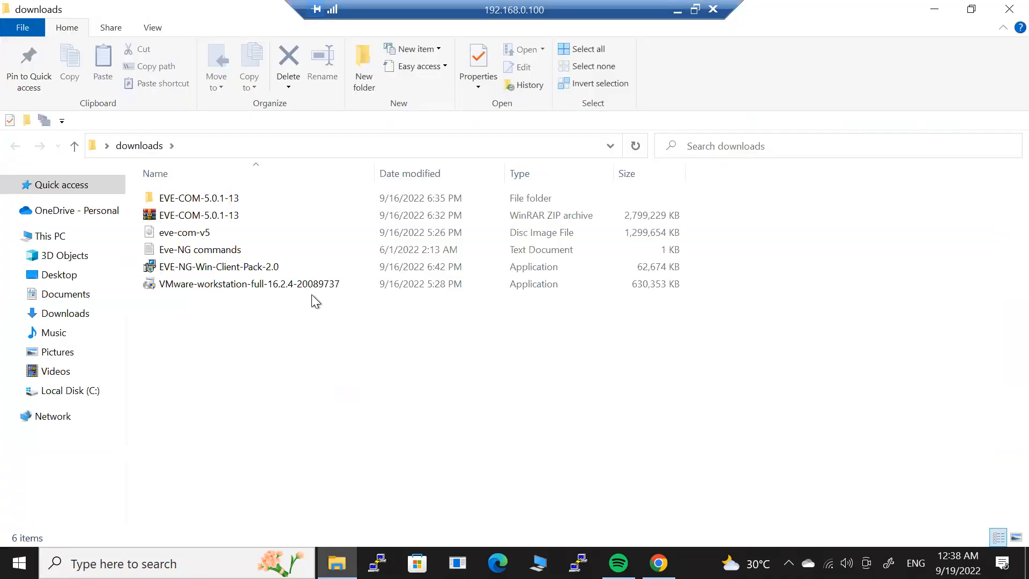
double_click(262, 286)
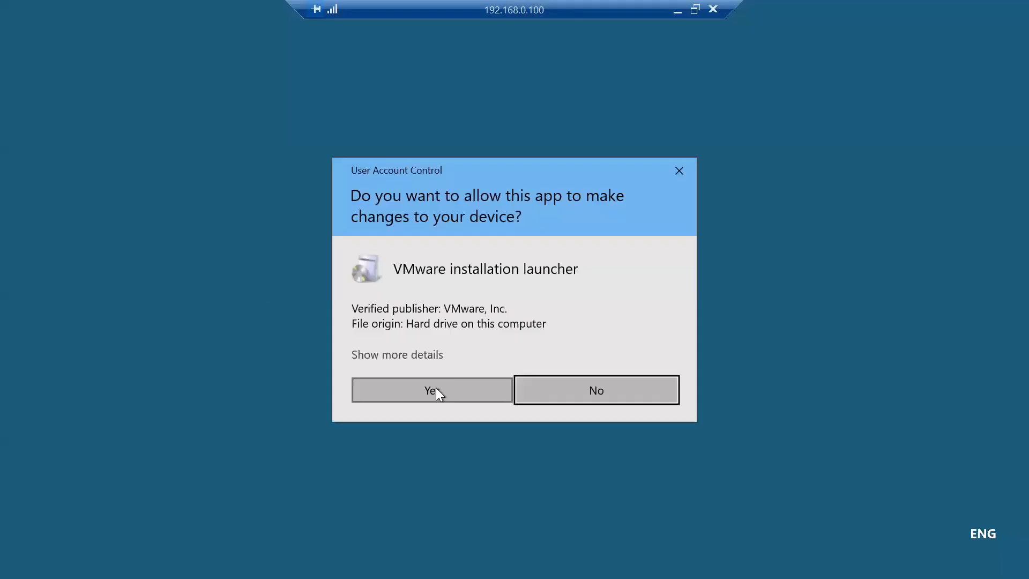
left_click(436, 393)
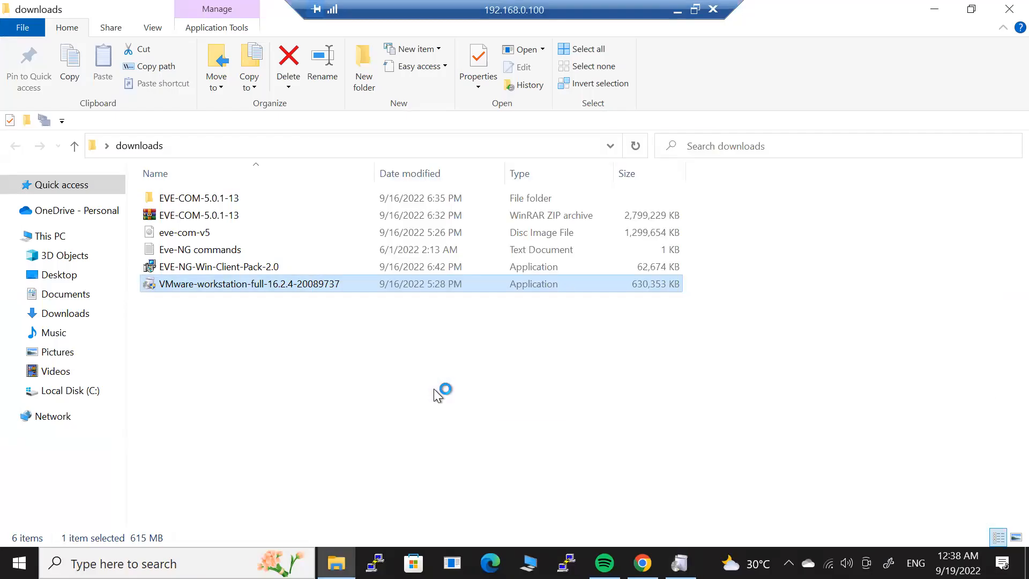
left_click(934, 10)
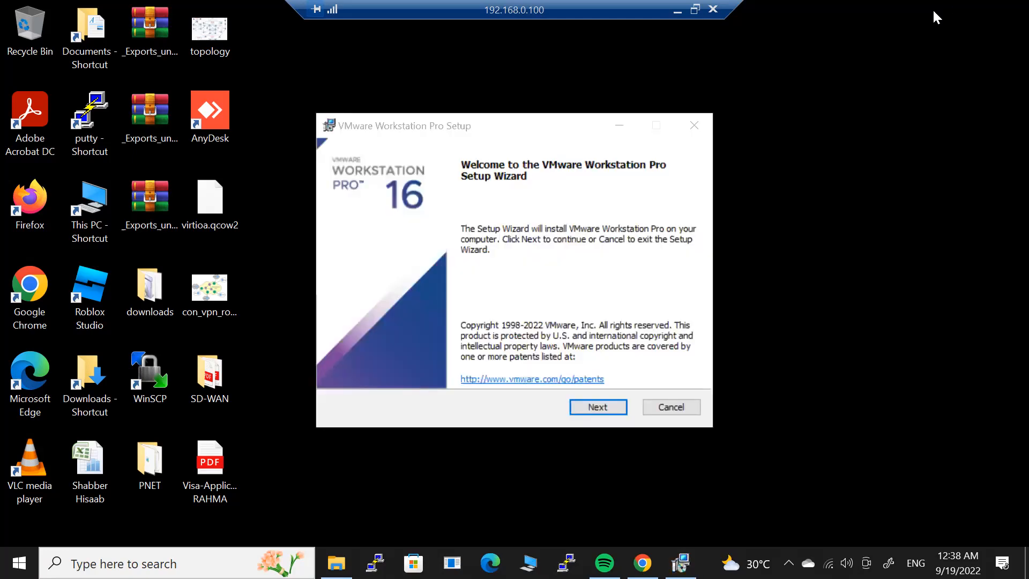
Install Workstation 16 Pro with default location and shortcuts, accepting the licence and opting out of CEIP.
left_click(606, 402)
left_click(475, 370)
left_click(599, 405)
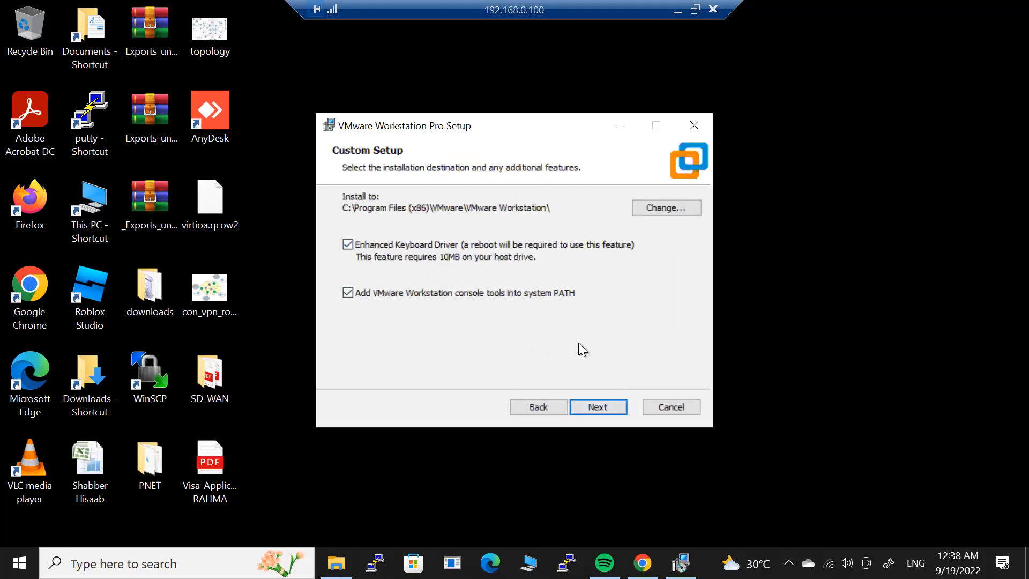
left_click(589, 410)
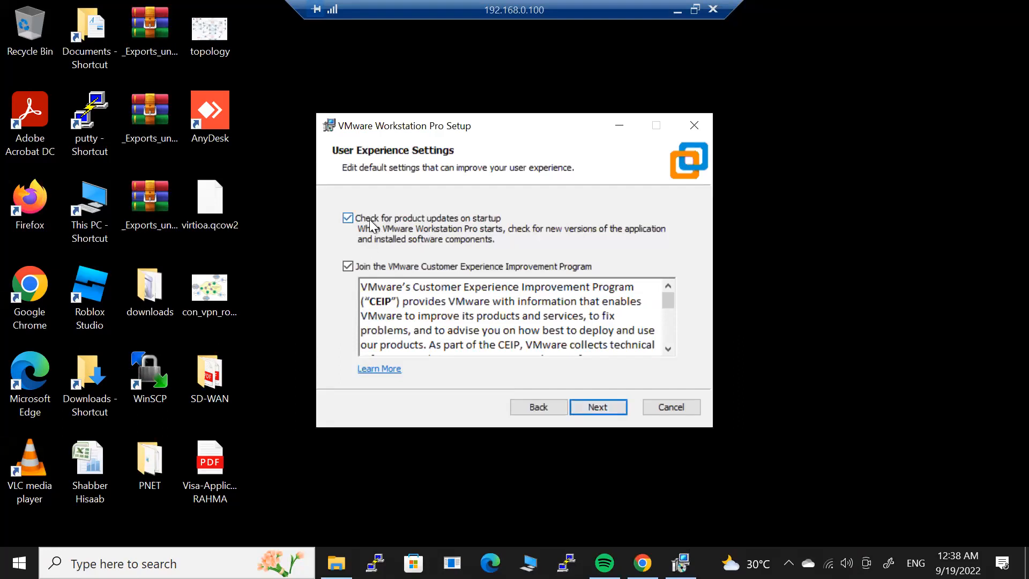
left_click(348, 267)
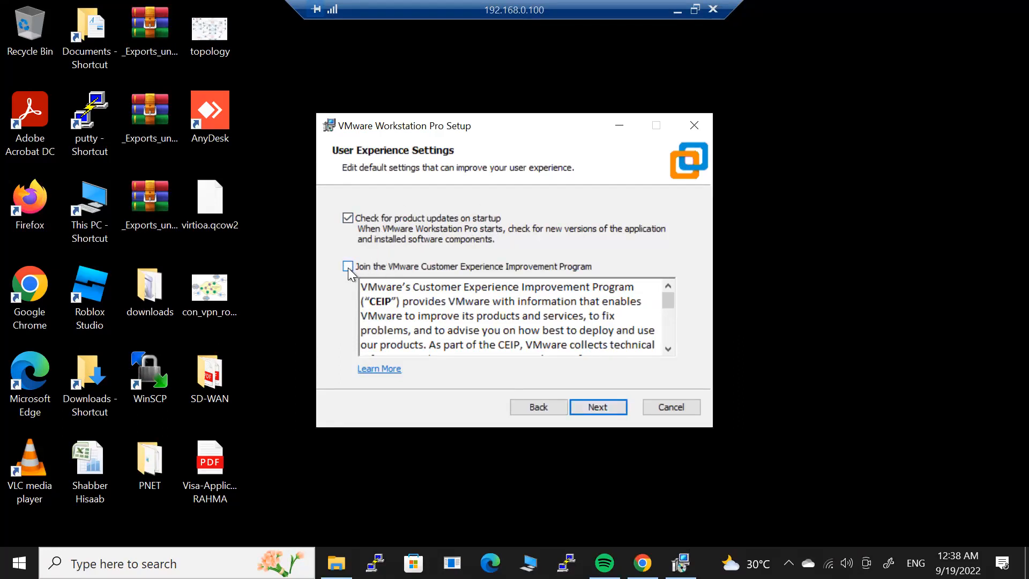
left_click(606, 409)
left_click(605, 409)
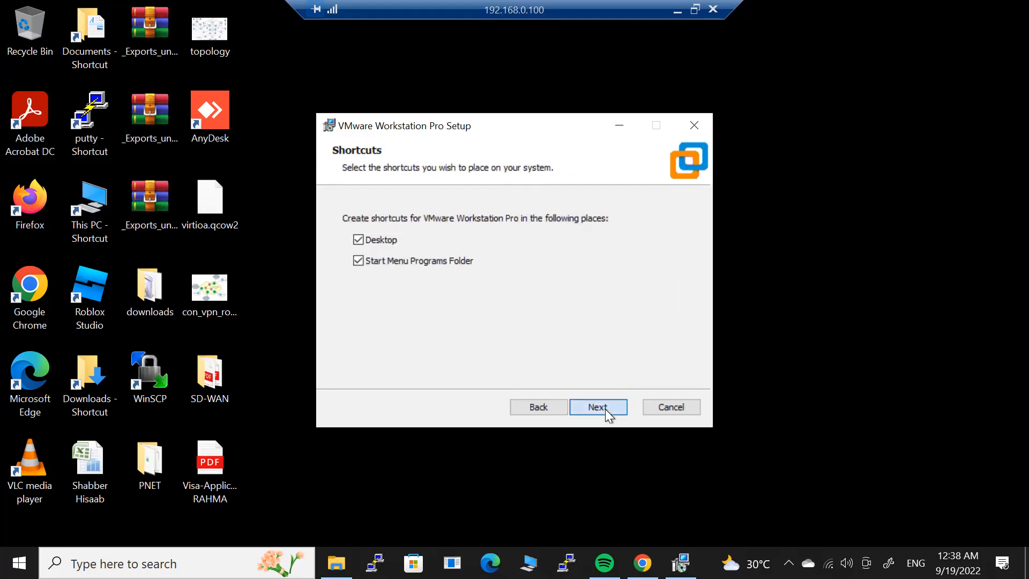
left_click(605, 409)
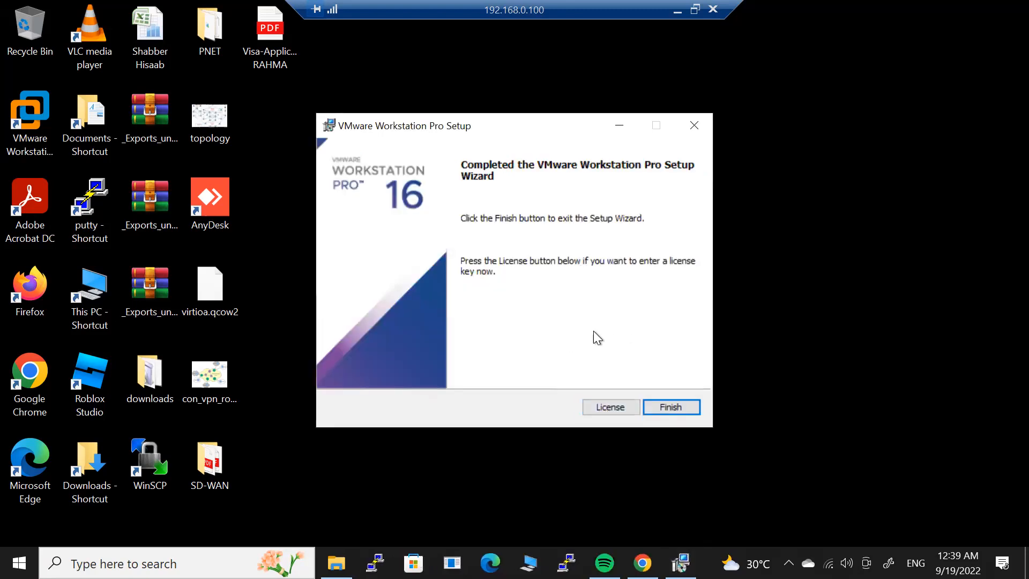
Skip the licence key, finish setup, postpone the restart, and launch Workstation from the desktop.
left_click(606, 410)
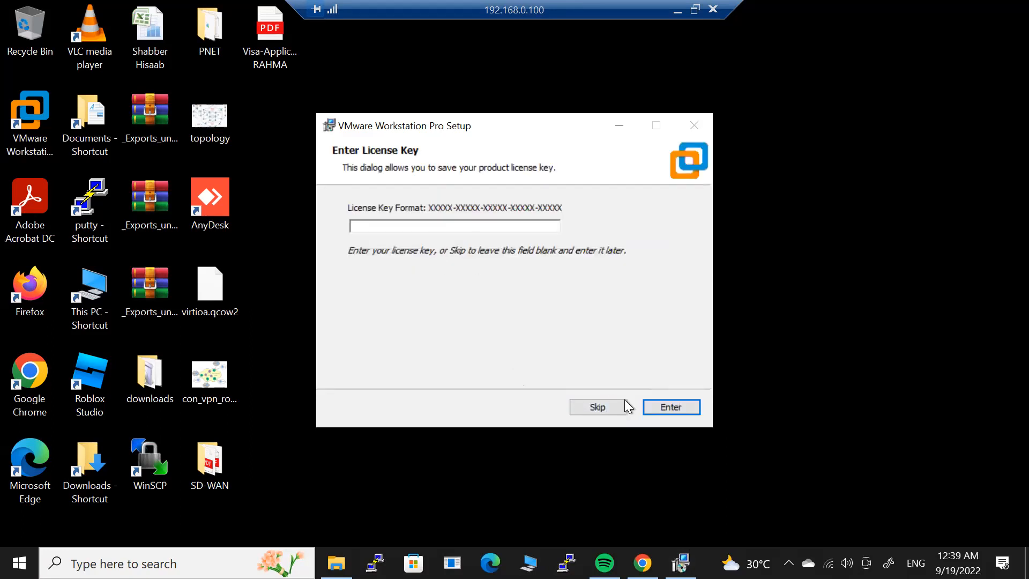
left_click(585, 410)
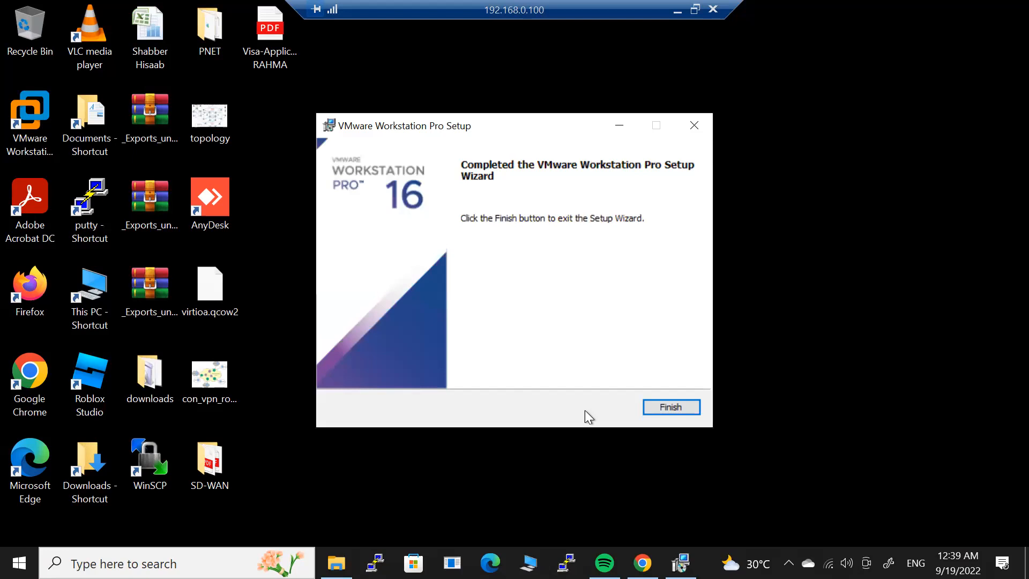
left_click(681, 407)
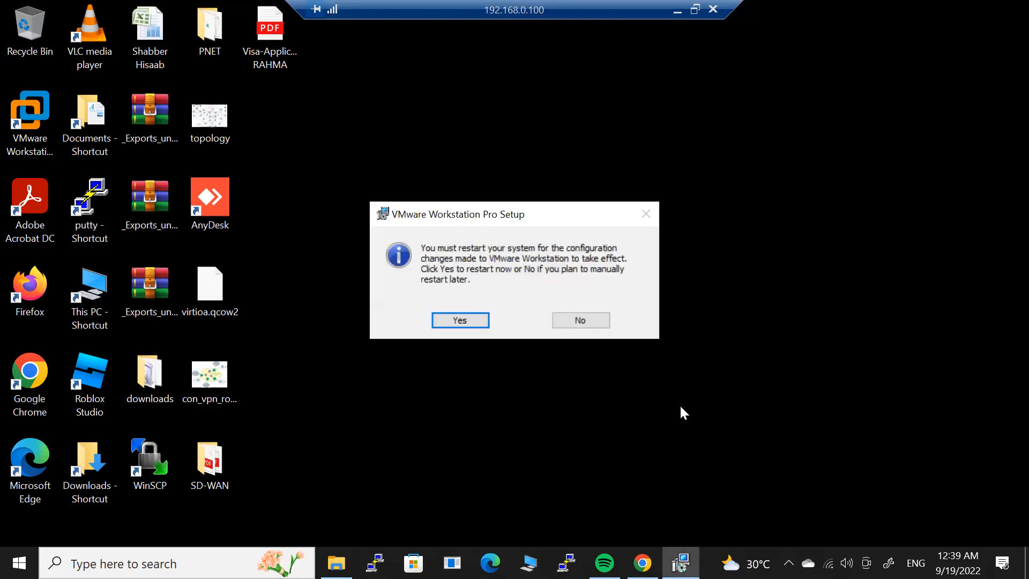
left_click(582, 320)
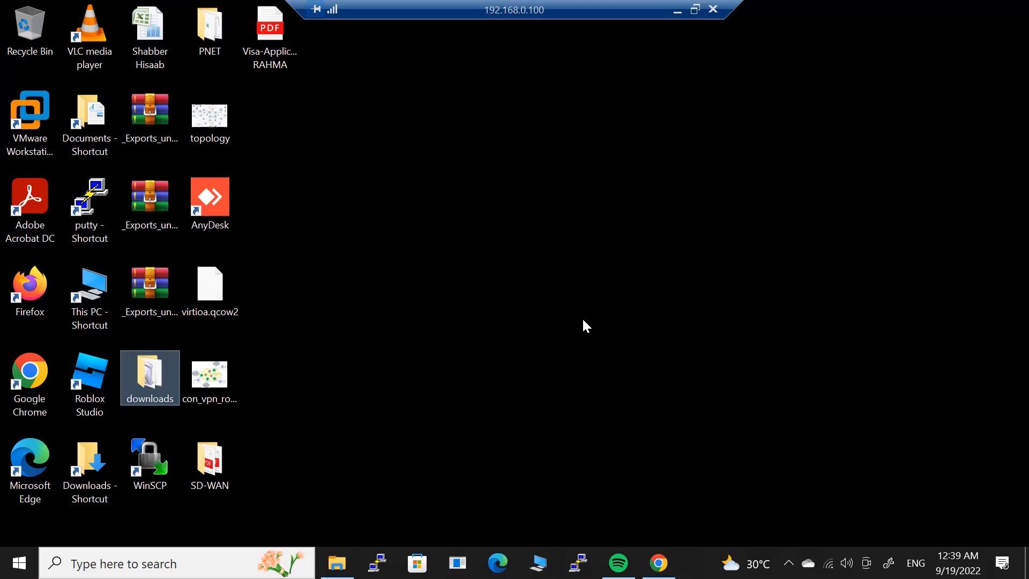
left_click(577, 277)
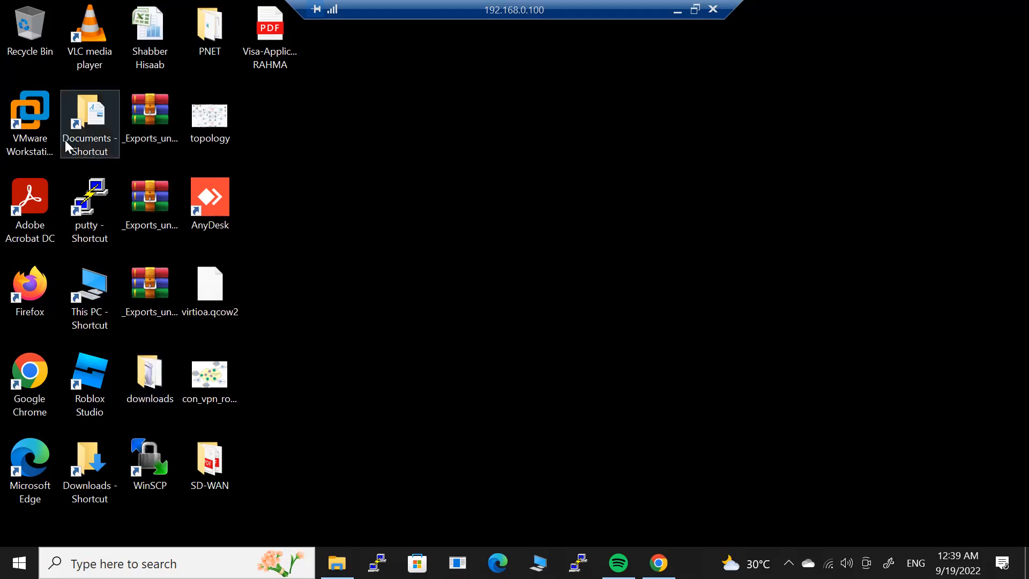
double_click(27, 121)
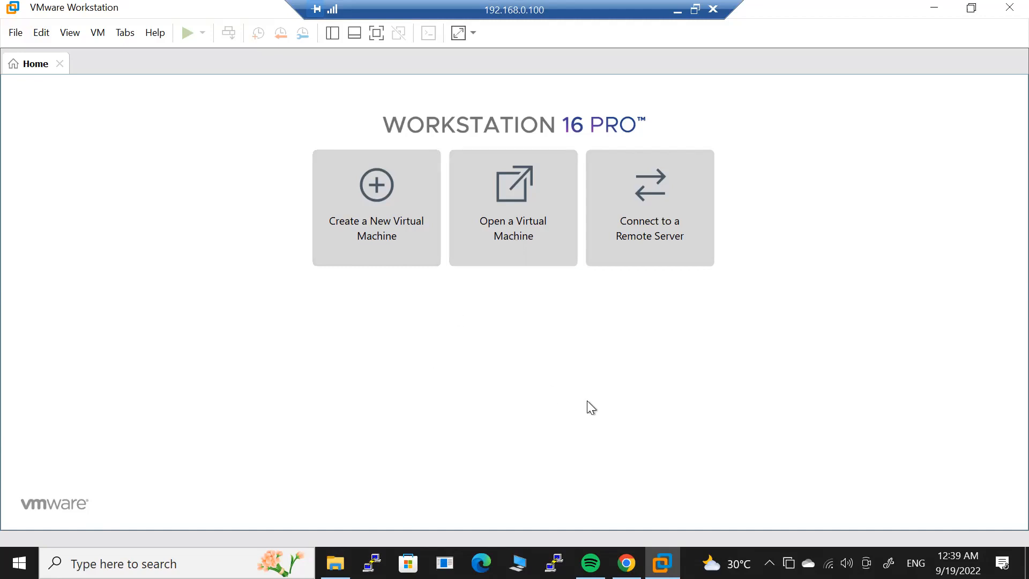
Open the nested EVE-COM-5.0.1-13 folders and load the EVE-COM-5 appliance via Open a Virtual Machine.
key("alt+Tab")
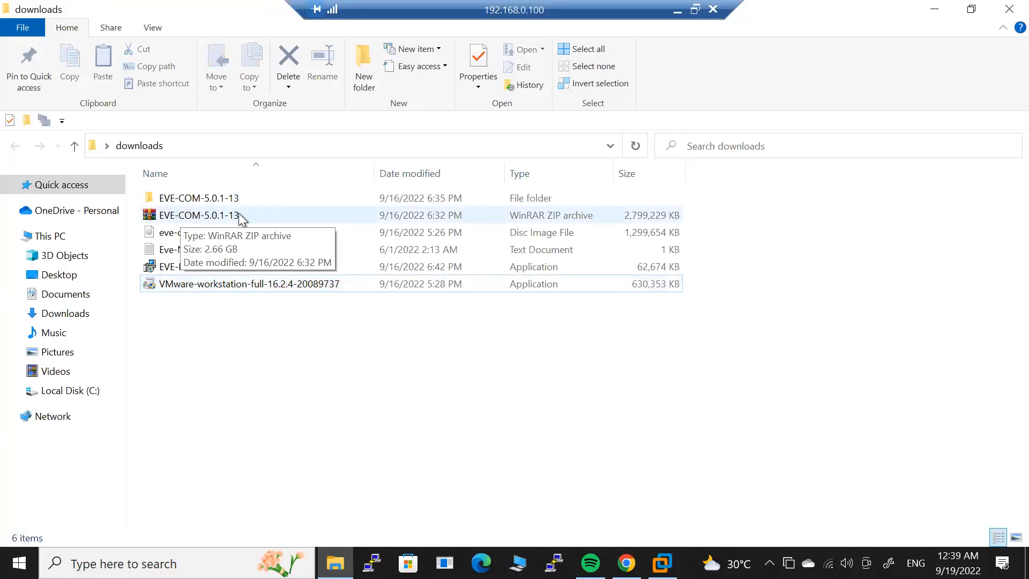
left_click(209, 199)
double_click(209, 198)
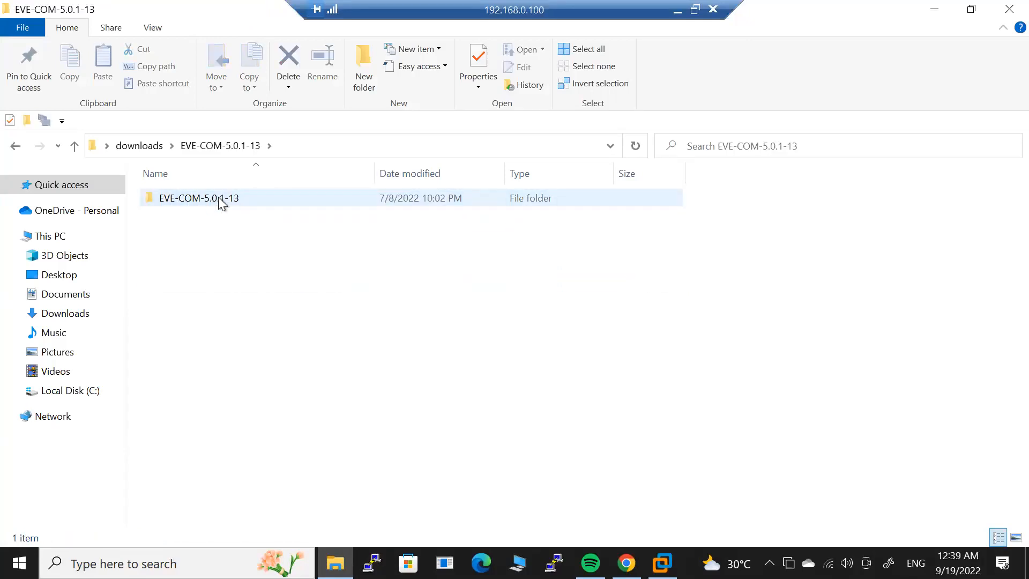
double_click(219, 201)
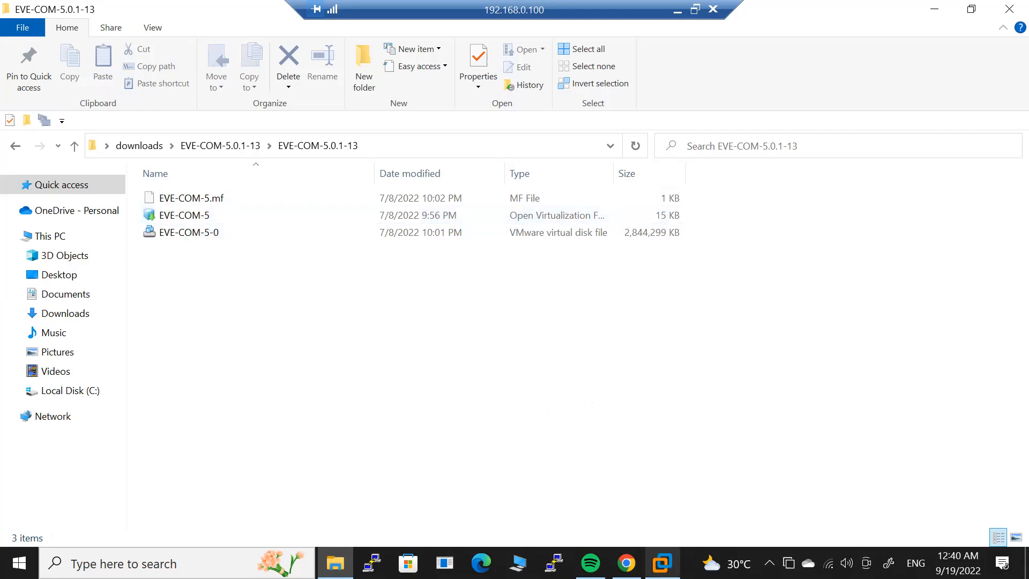
left_click(662, 563)
left_click(524, 234)
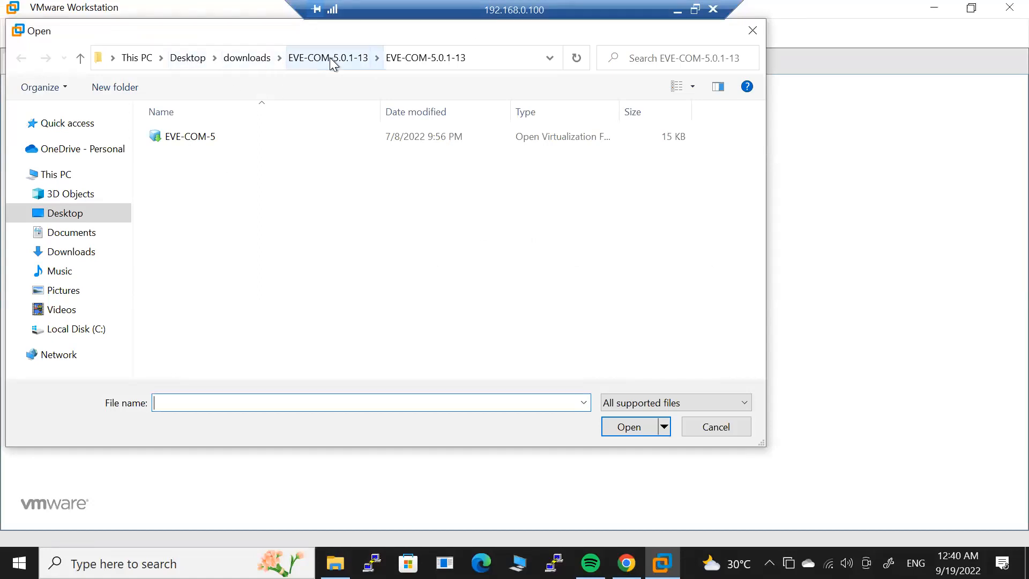
double_click(186, 138)
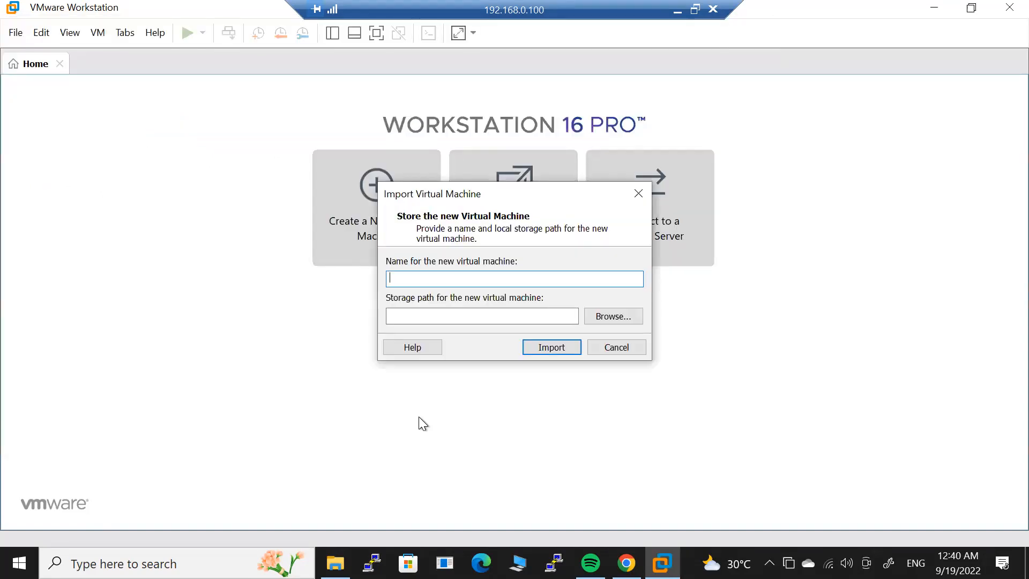
Import the EVE-COM-5 appliance under the name 'Eve-NG Lab' and open its settings.
type("E")
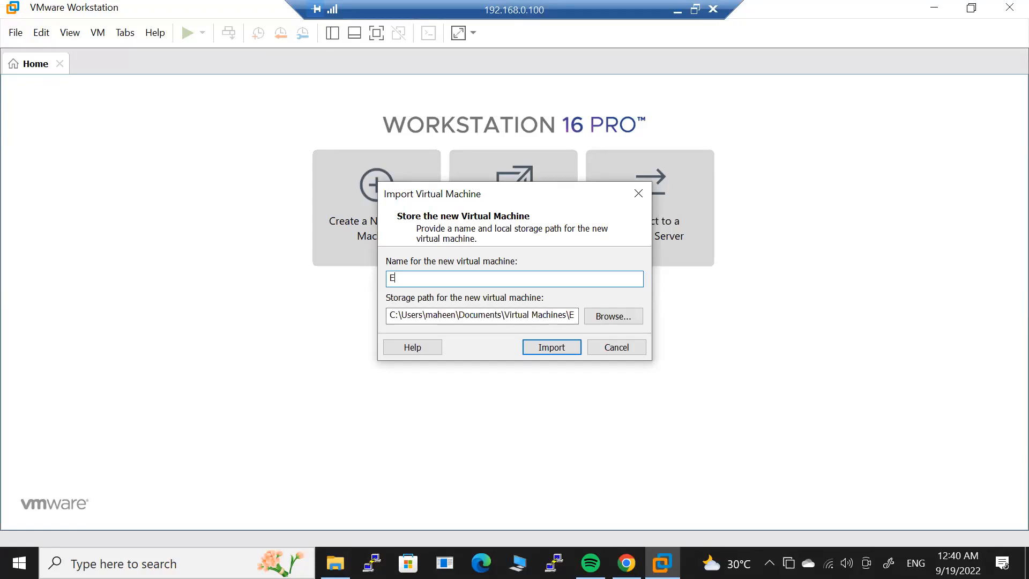
type("ve-NG Lab")
left_click(551, 348)
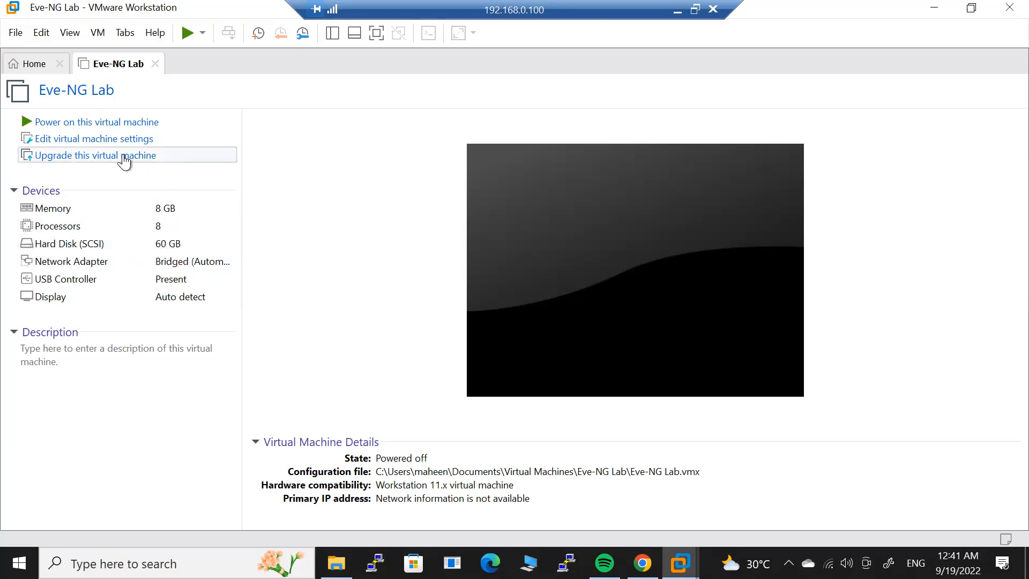
left_click(107, 140)
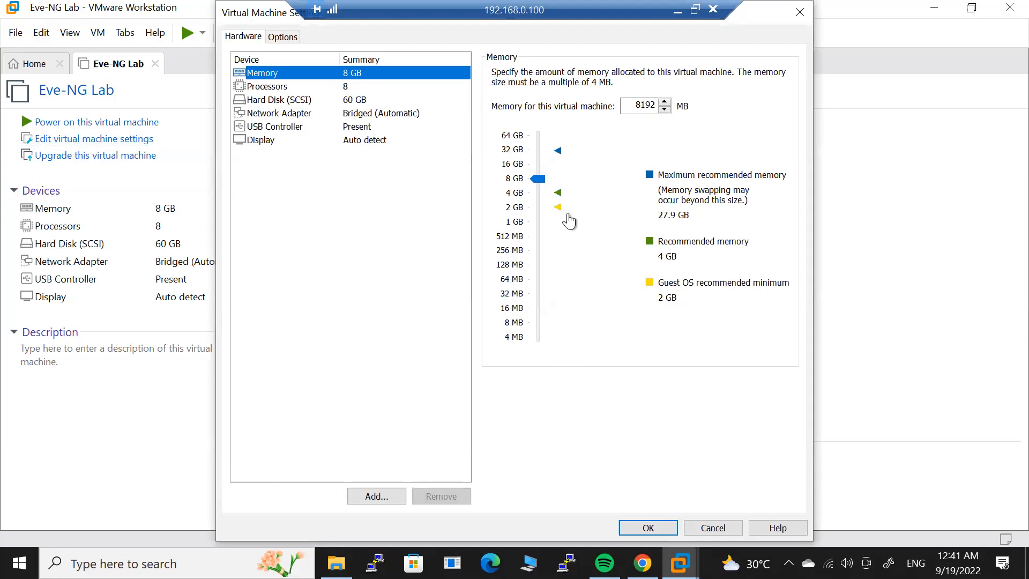
Set Eve-NG Lab to 32 GB memory, 8 processors, and bridged networking replicating physical state.
left_click_drag(536, 179, 537, 150)
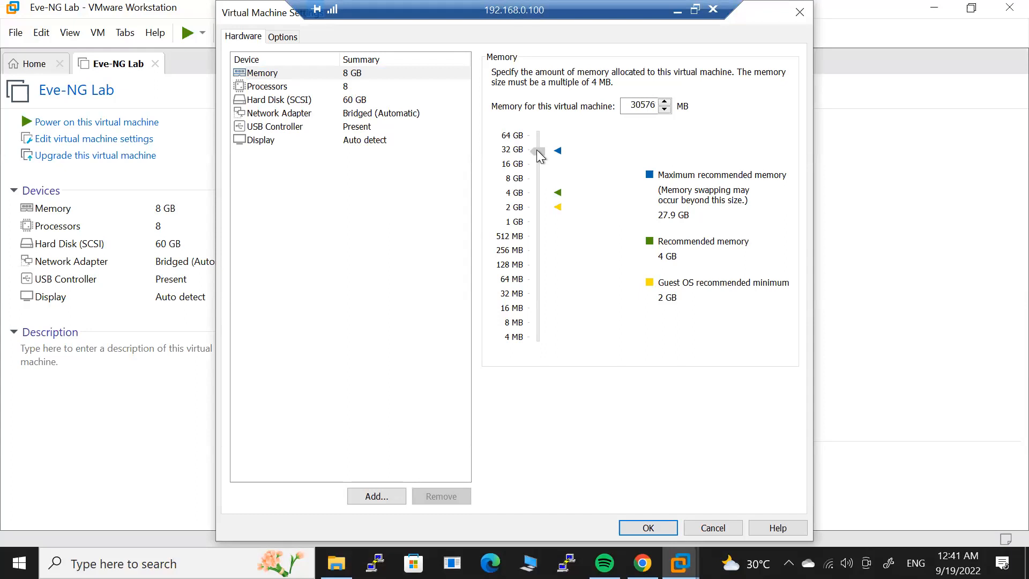
left_click(539, 156)
left_click(274, 85)
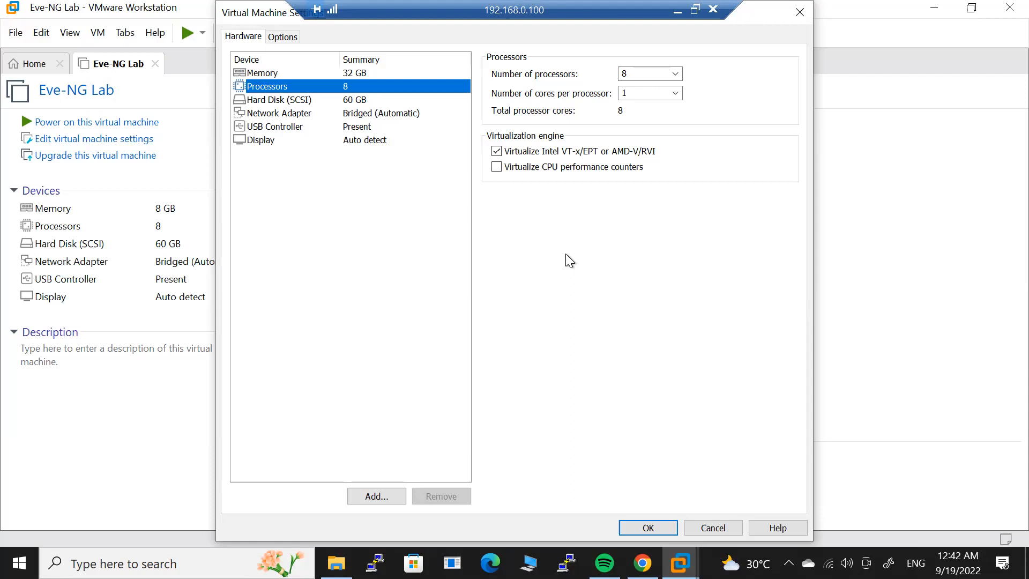
left_click(292, 100)
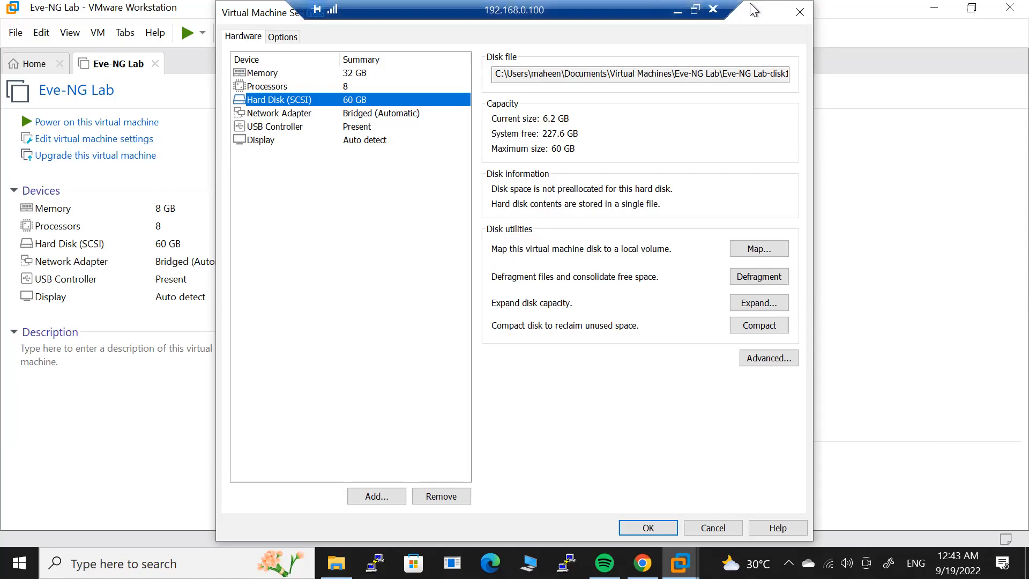
left_click(279, 113)
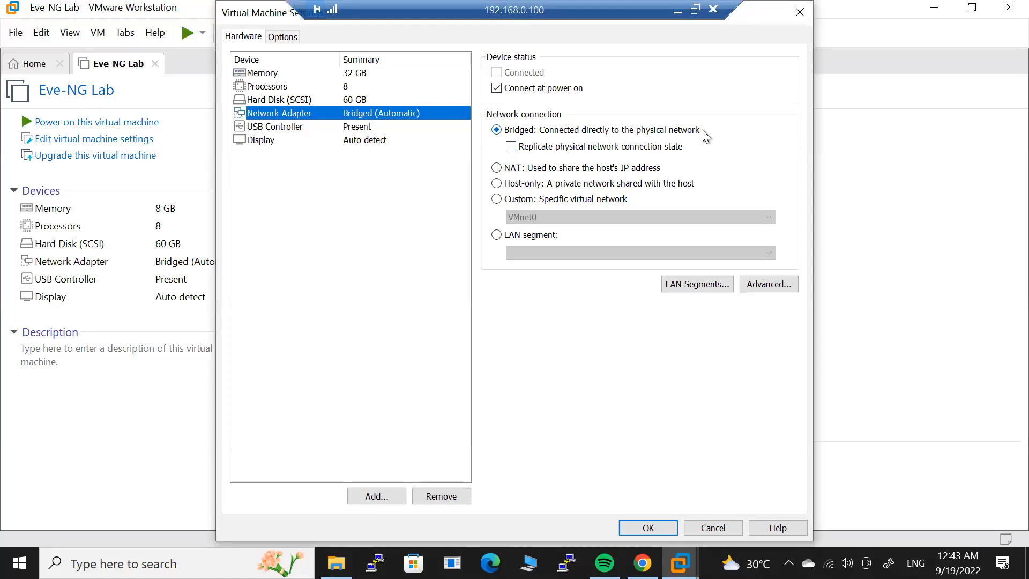
left_click(511, 147)
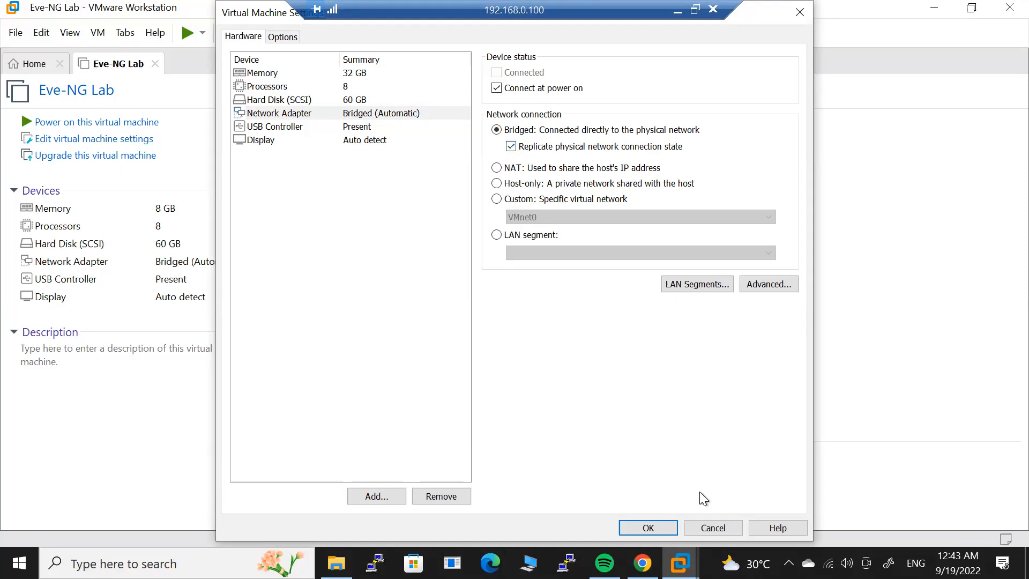
left_click(648, 527)
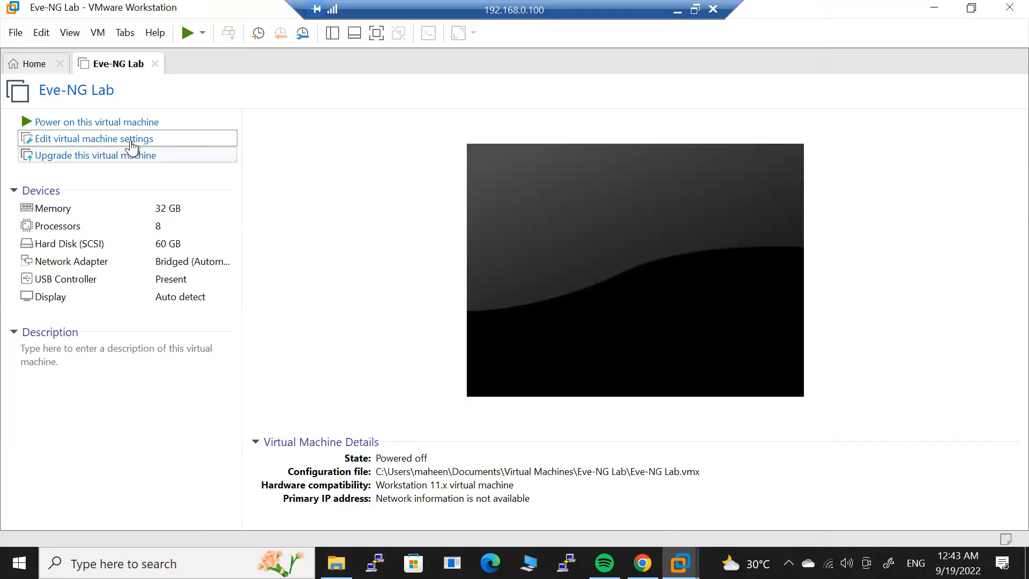
Power on Eve-NG Lab, release input with Ctrl+Alt, and switch to the EVE-COM-5.0.1-13 folder.
left_click(127, 123)
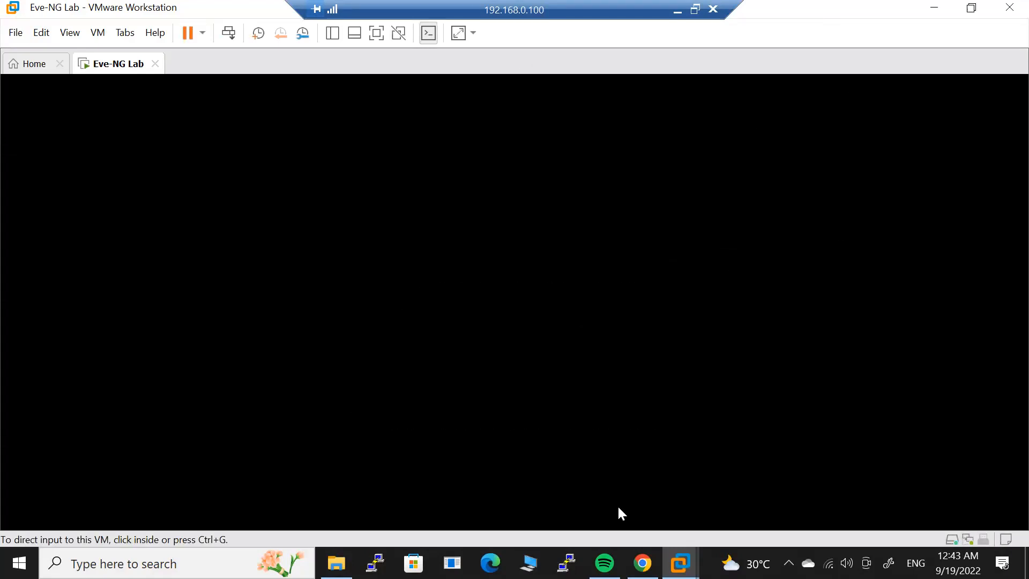
left_click(649, 268)
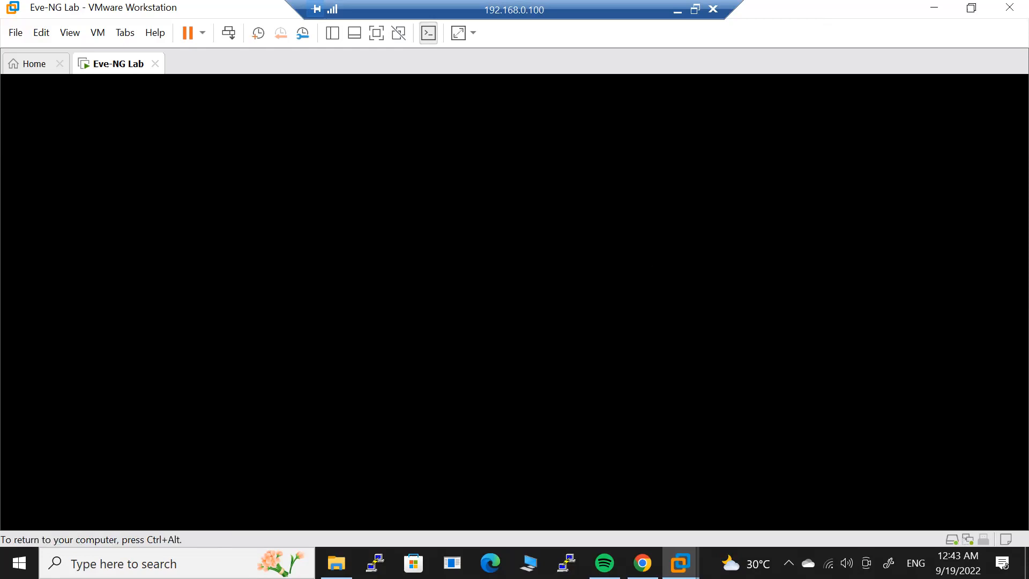
key("ctrl+alt")
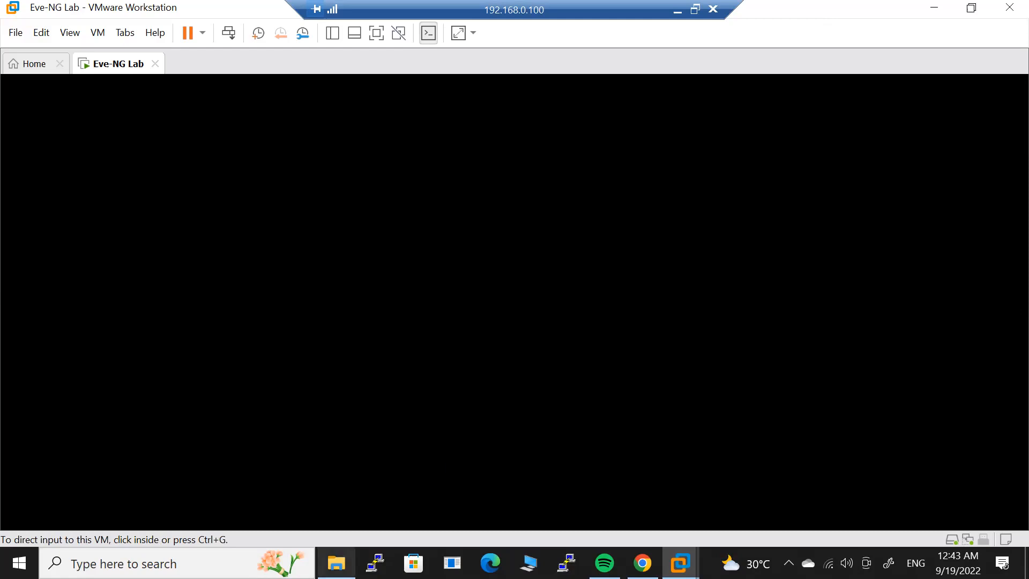
left_click(336, 563)
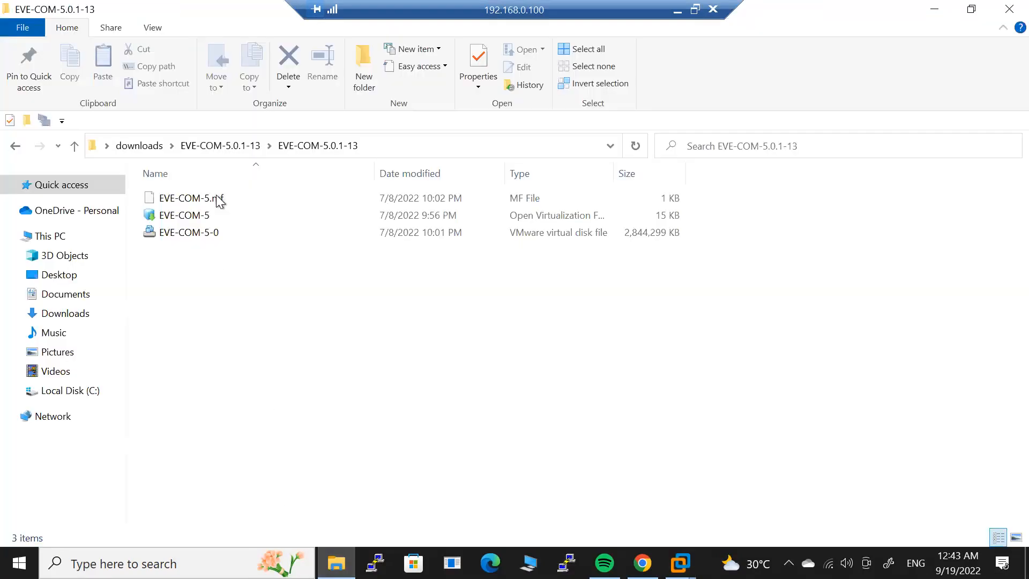
Run the EVE-NG-Win-Client-Pack-2.0 installer and install it with Wireshark 3.0.6 excluded.
left_click(142, 152)
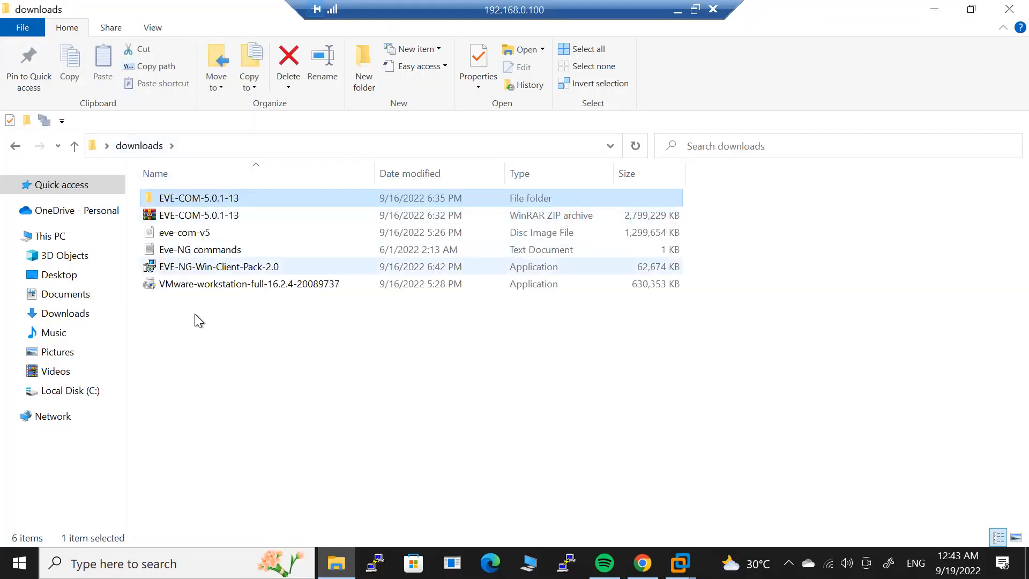
double_click(261, 268)
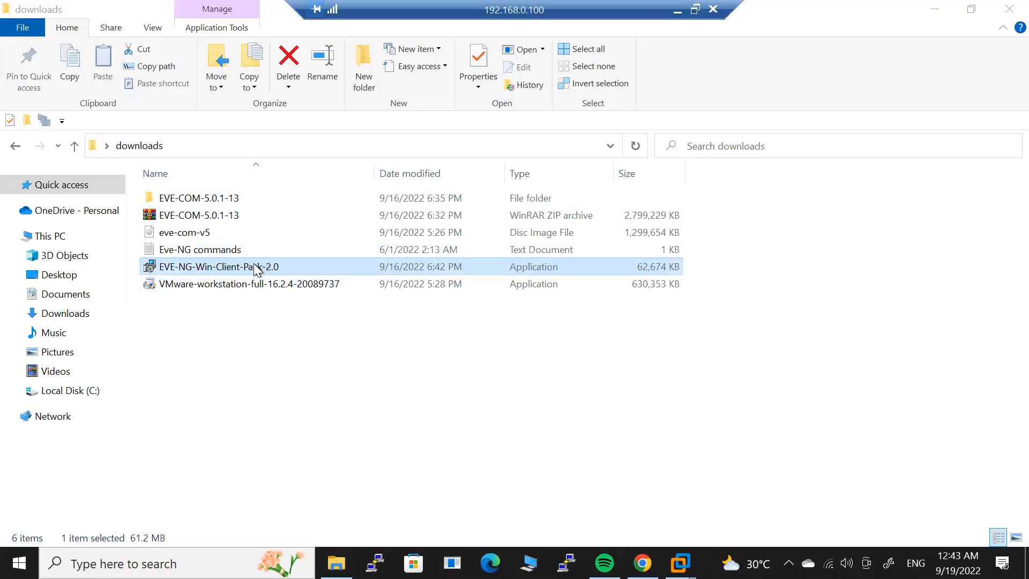
left_click(436, 397)
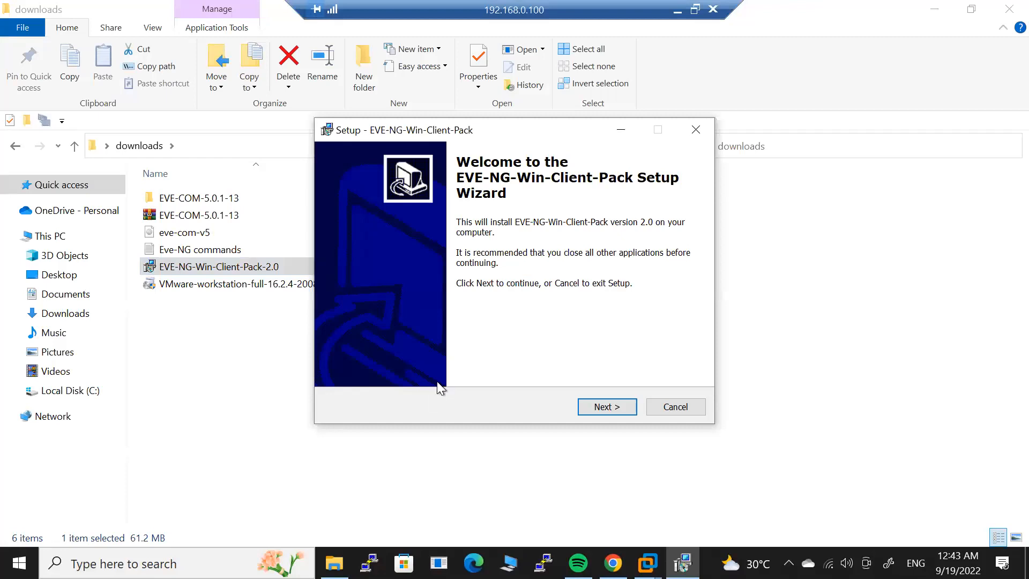
left_click(595, 410)
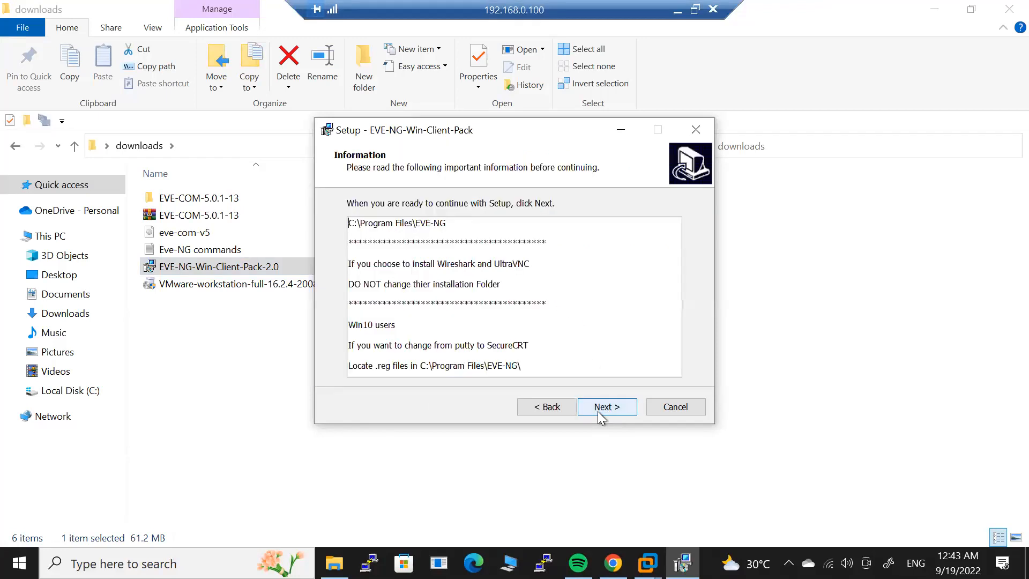
left_click(597, 411)
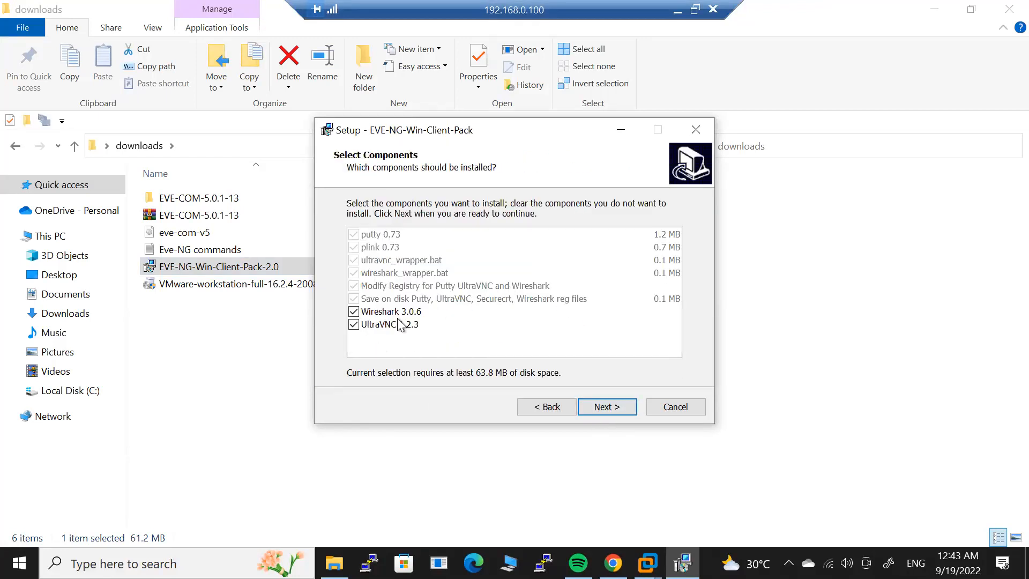
left_click(353, 312)
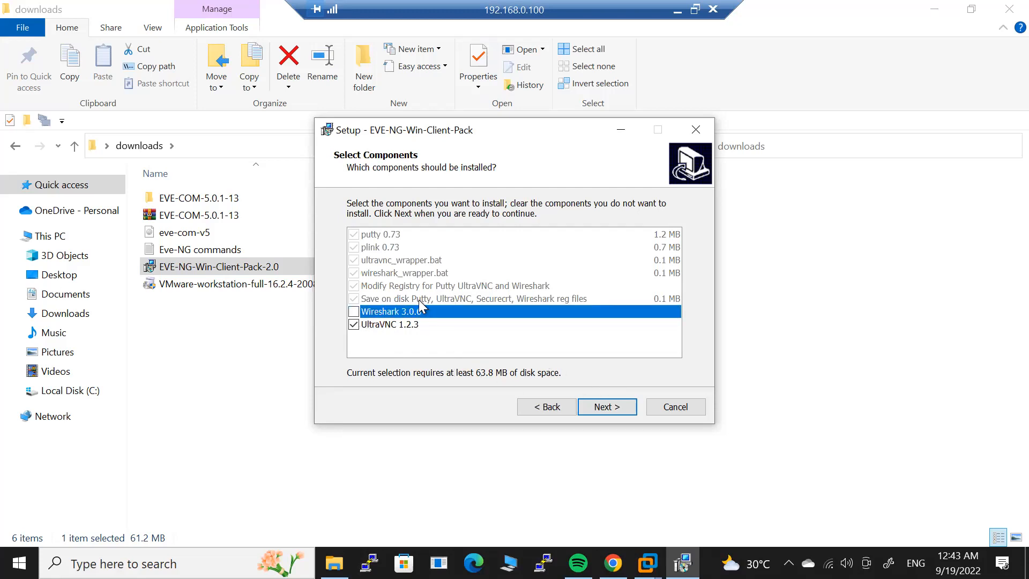
left_click(621, 406)
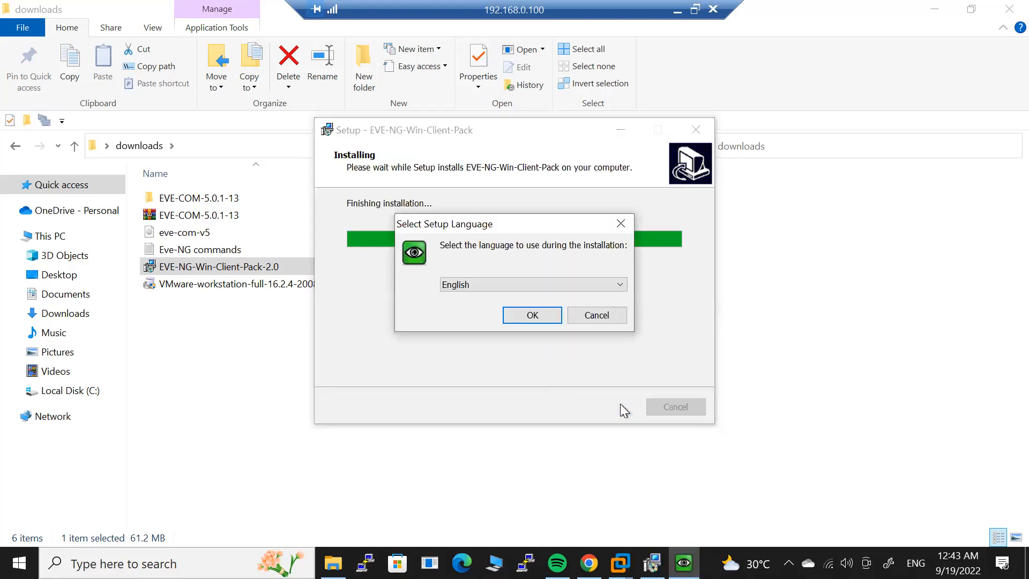
Complete the UltraVNC setup in English with its license accepted and the full component set.
left_click(529, 317)
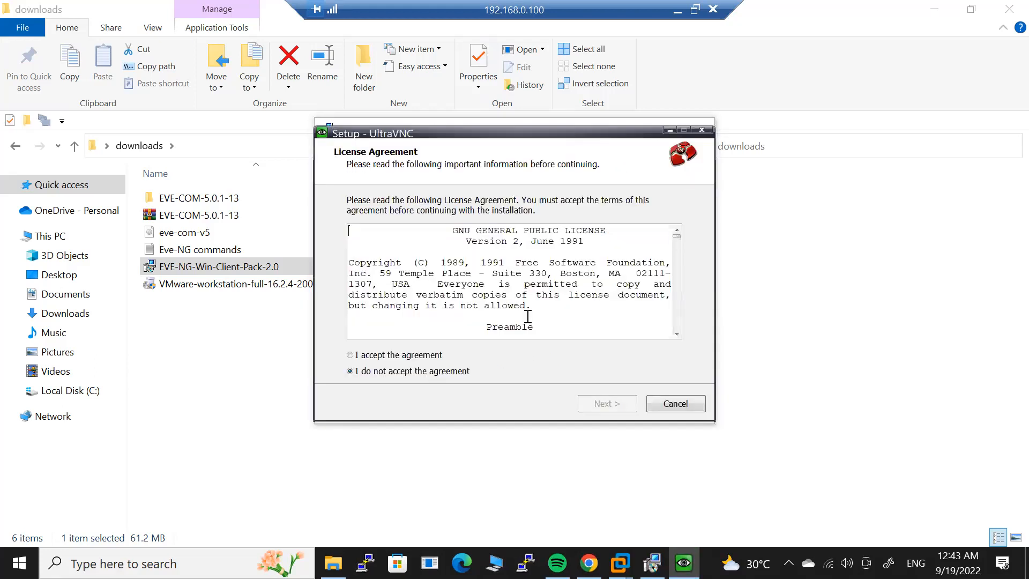
left_click(440, 357)
left_click(603, 405)
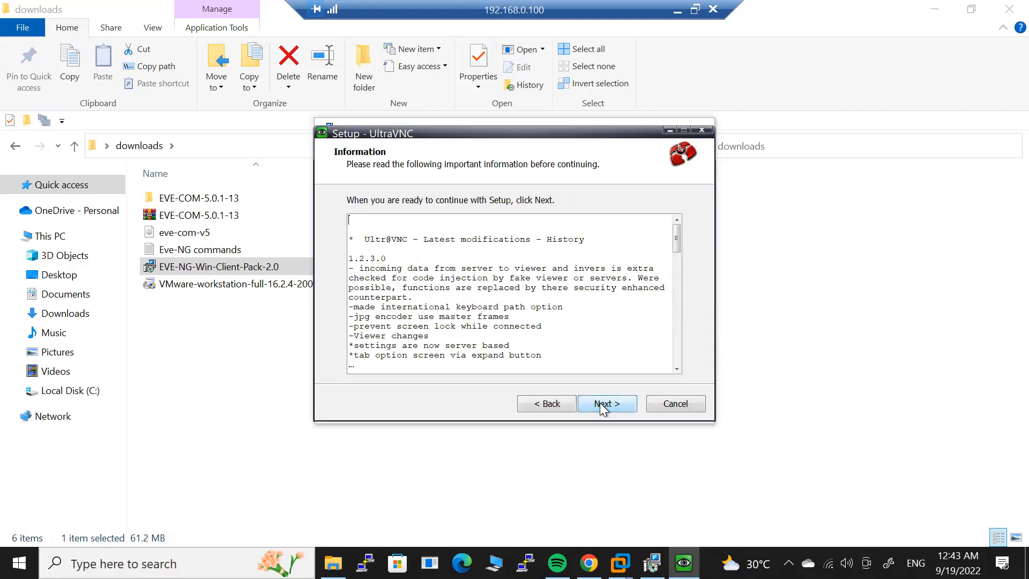
left_click(603, 406)
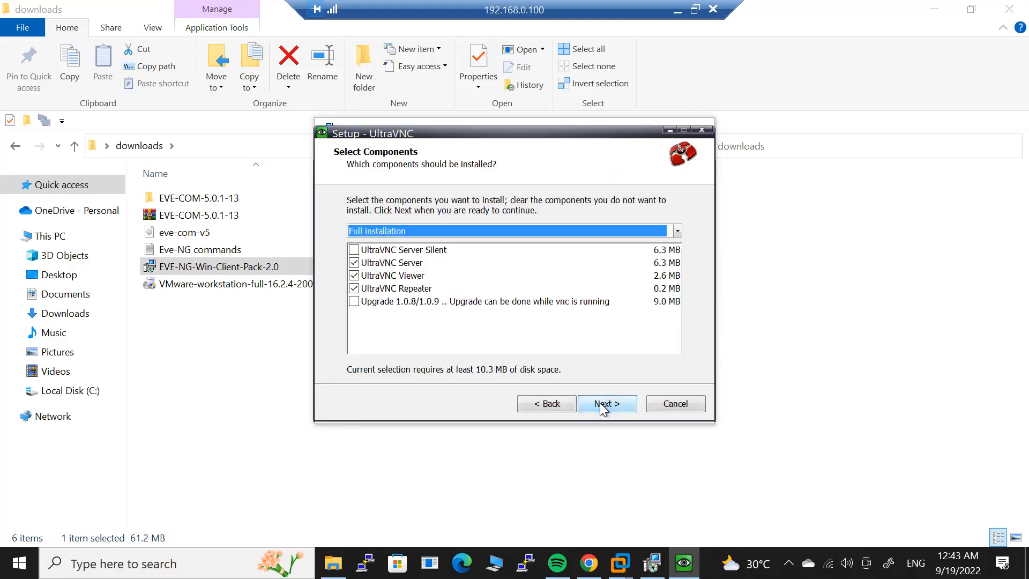
left_click(602, 406)
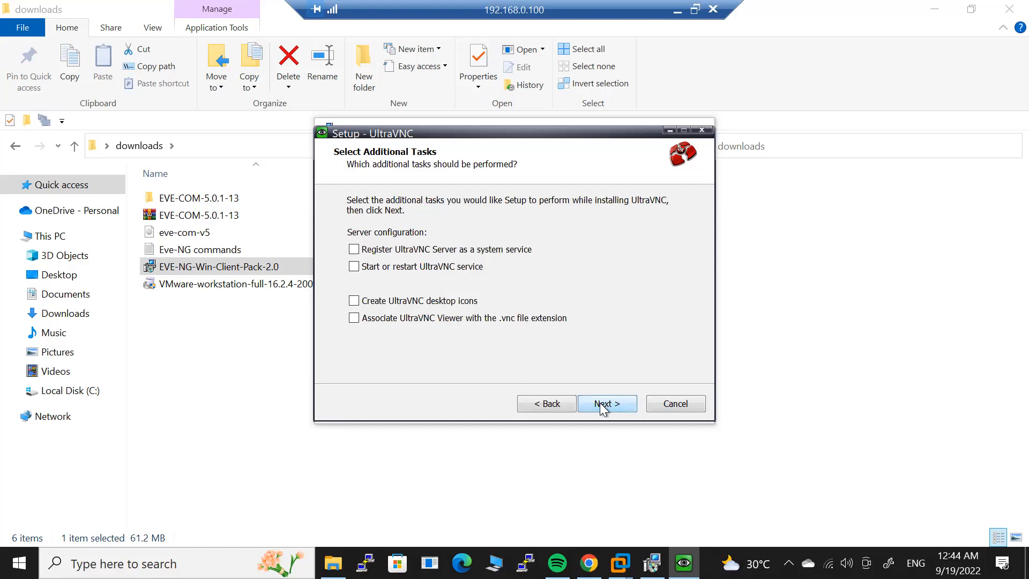
left_click(601, 404)
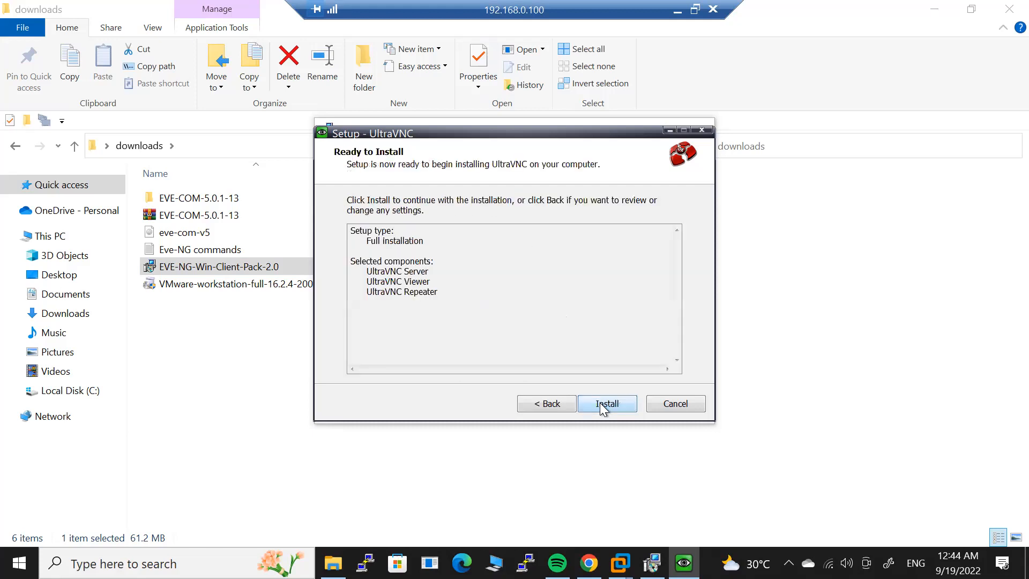
left_click(600, 403)
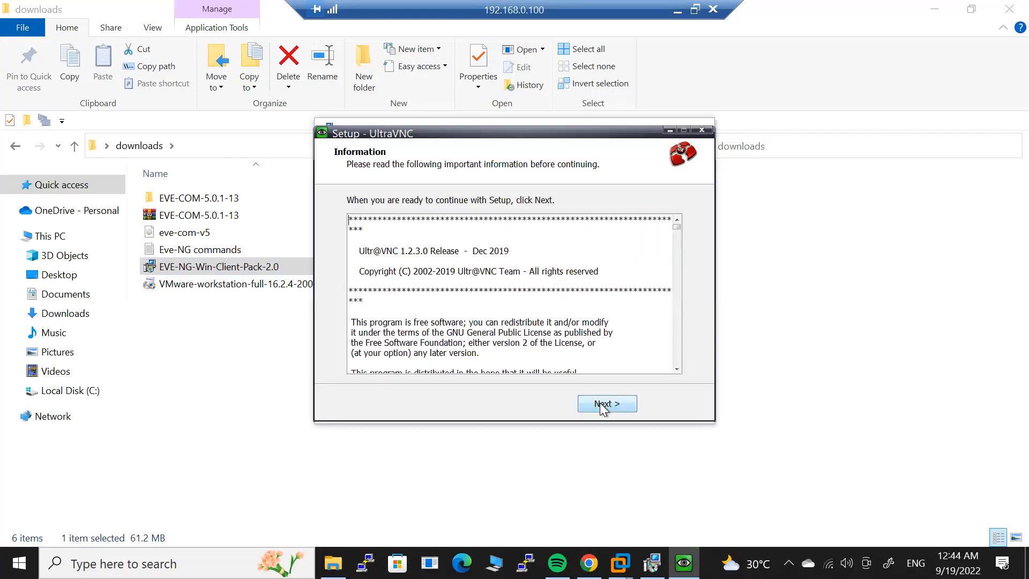
left_click(600, 403)
left_click(599, 403)
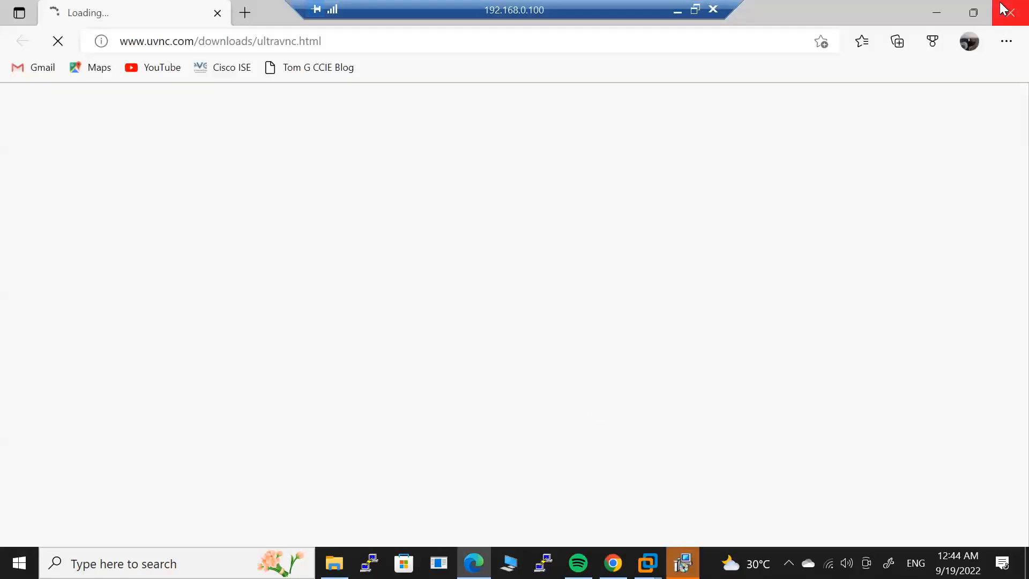
Finish the client pack setup, close the downloads folder, and refresh the VM's login prompt.
left_click(1003, 10)
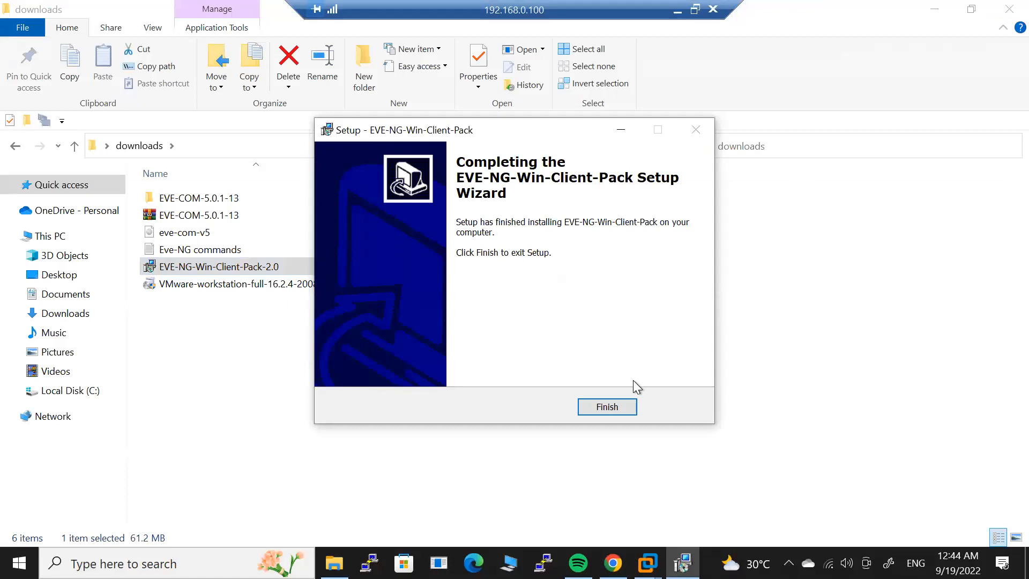
left_click(607, 413)
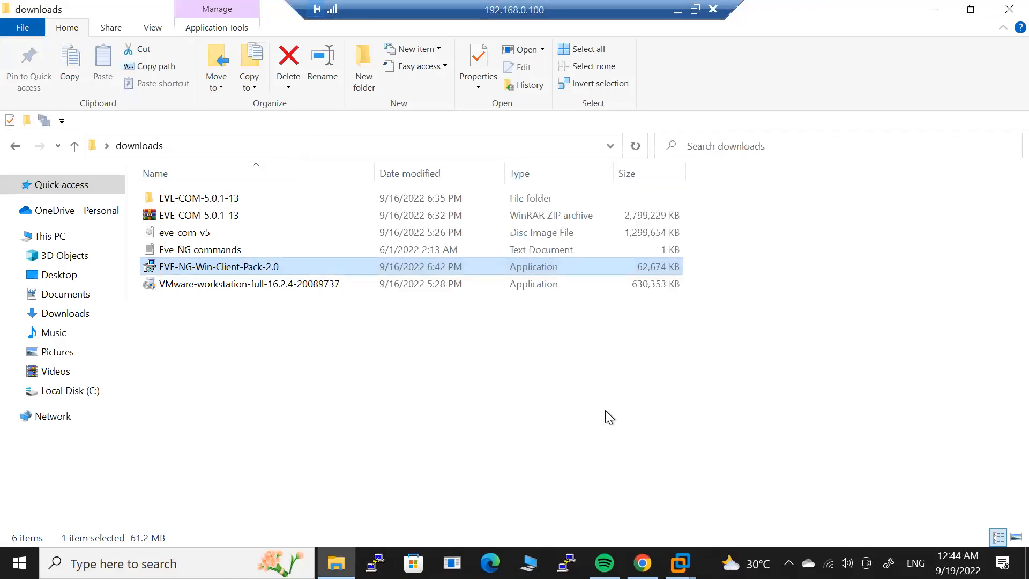
left_click(1003, 12)
left_click(692, 215)
key("Return")
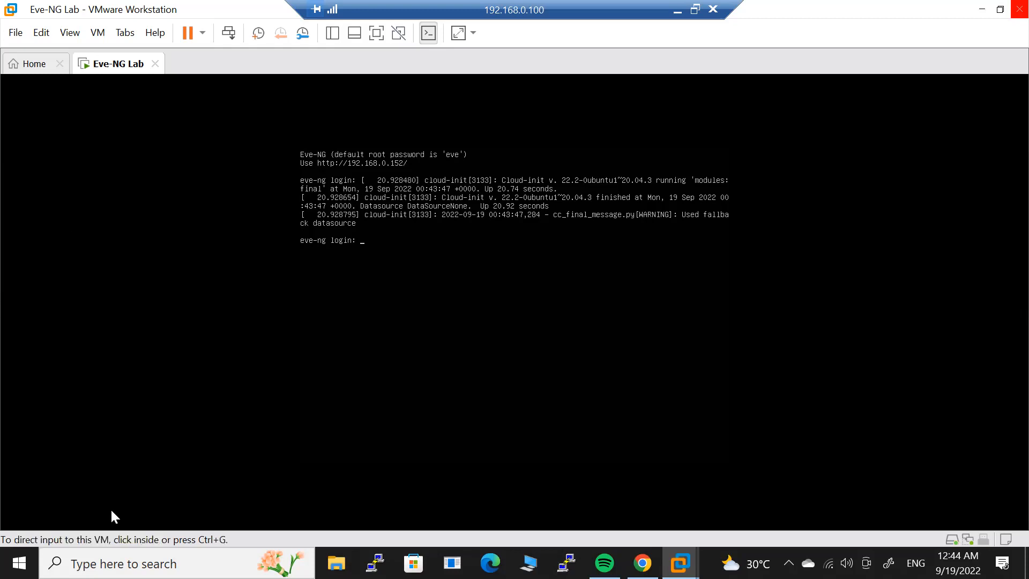
Open the Windows Start menu over VMware Workstation.
left_click(19, 563)
Open Command Prompt, move to C:\, clear the screen and check network addresses with ipconfig.
type("cmd")
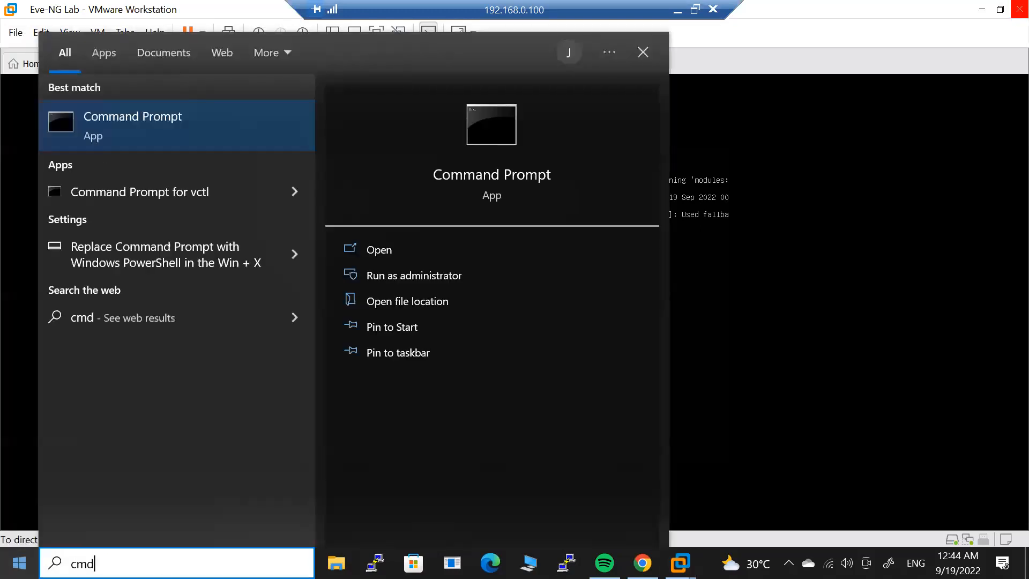
key("Return")
type("ipconfig")
key("Return")
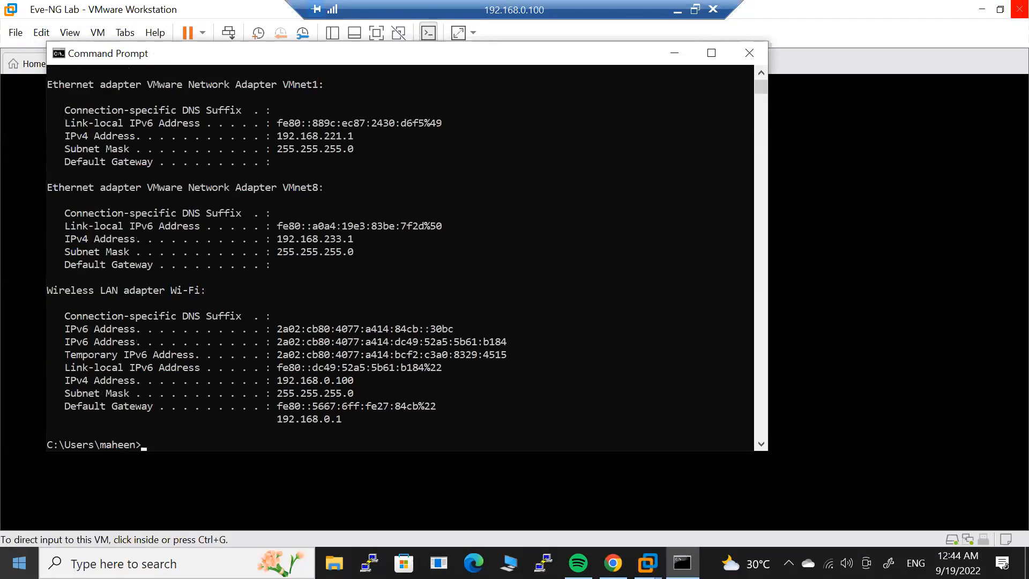
key("Return")
key("Return")
key("Return")
type("cd..")
key("Return")
type("cd..")
key("Return")
key("Return")
key("Return")
key("Return")
key("Return")
type("cls")
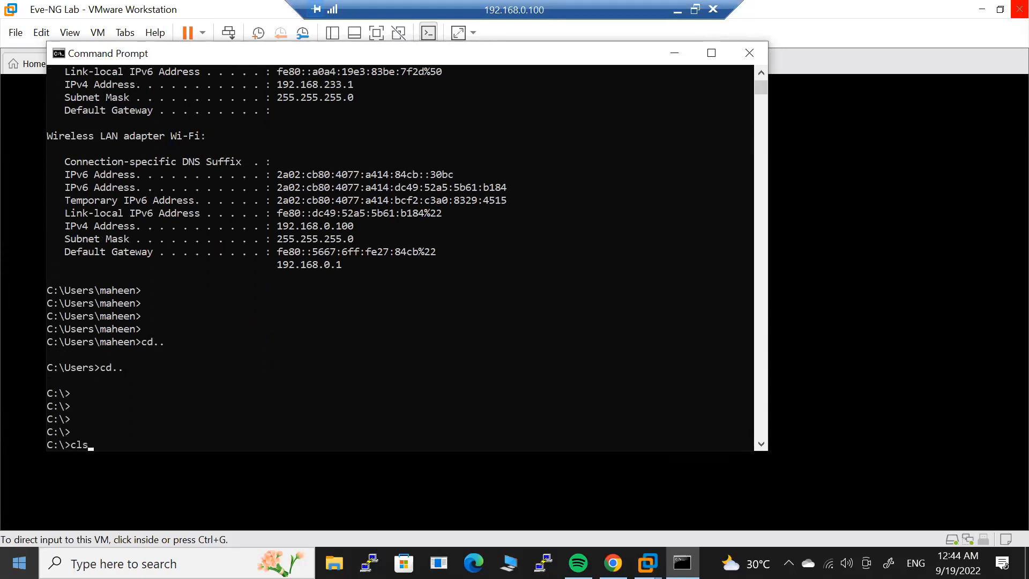
key("Return")
type("ipconf")
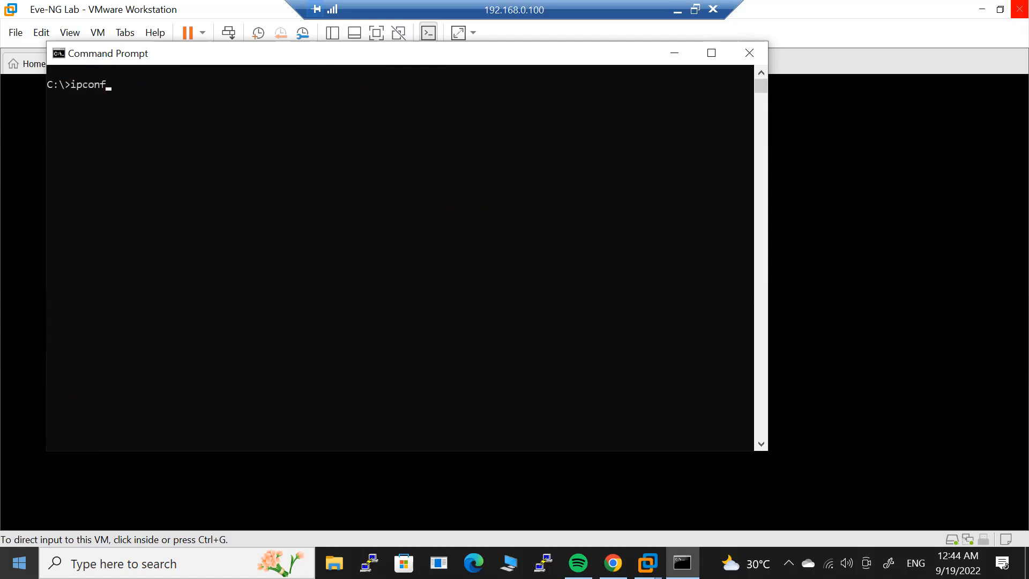
type("ig")
key("Return")
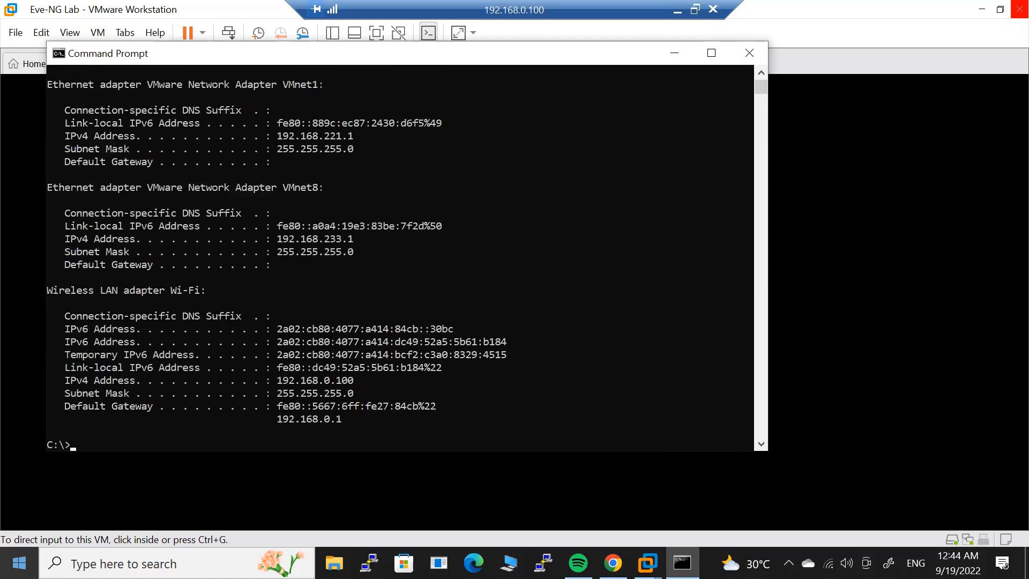
key("Return")
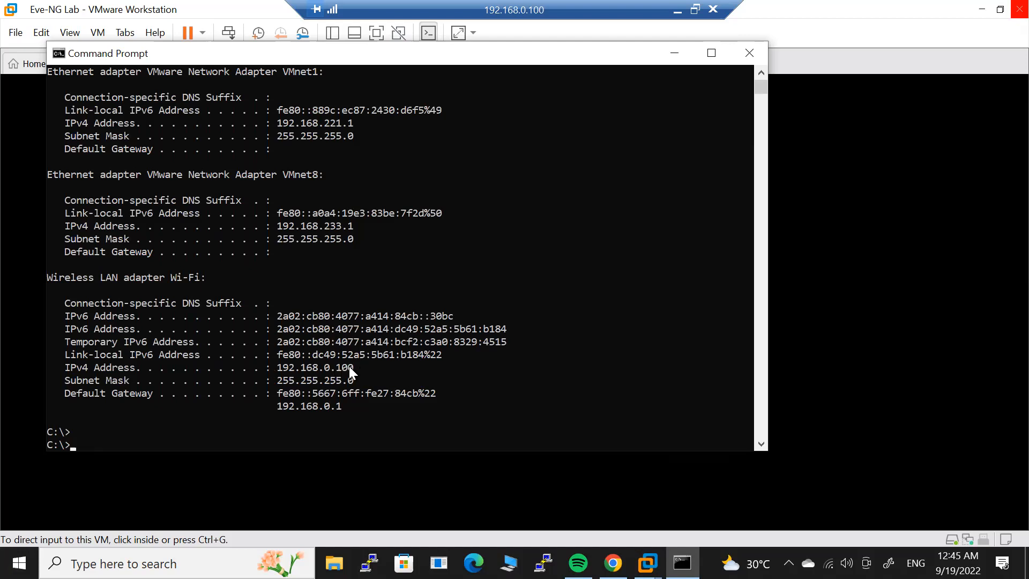
Ping gateway 192.168.0.1, then confirm 192.168.0.152 answers 4 of 4 pings.
type("ping 192.168.0.1")
key("Return")
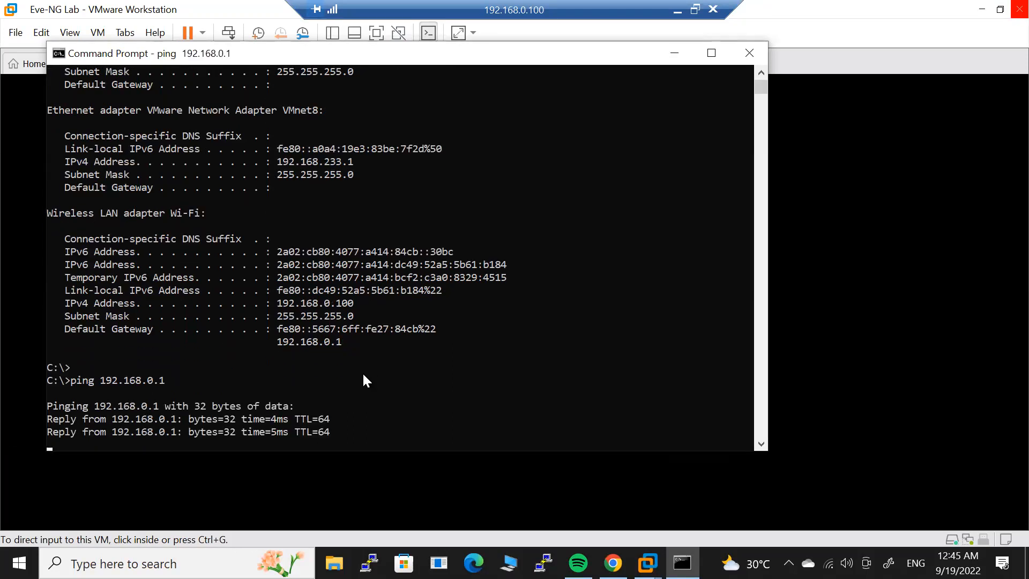
key("ctrl+c")
left_click_drag(596, 56, 648, 100)
type("ping ")
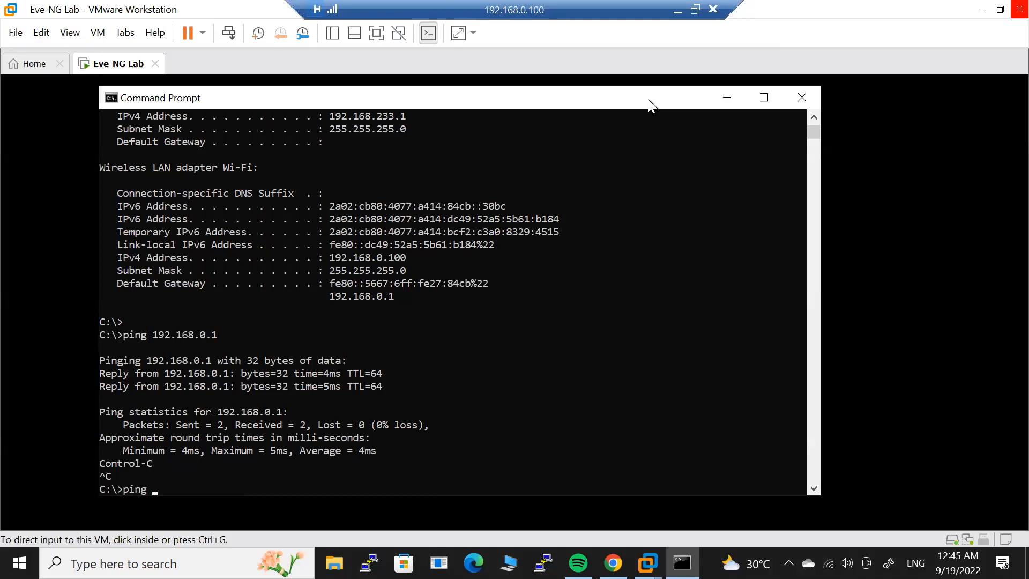
type("192.168.0.152")
key("Return")
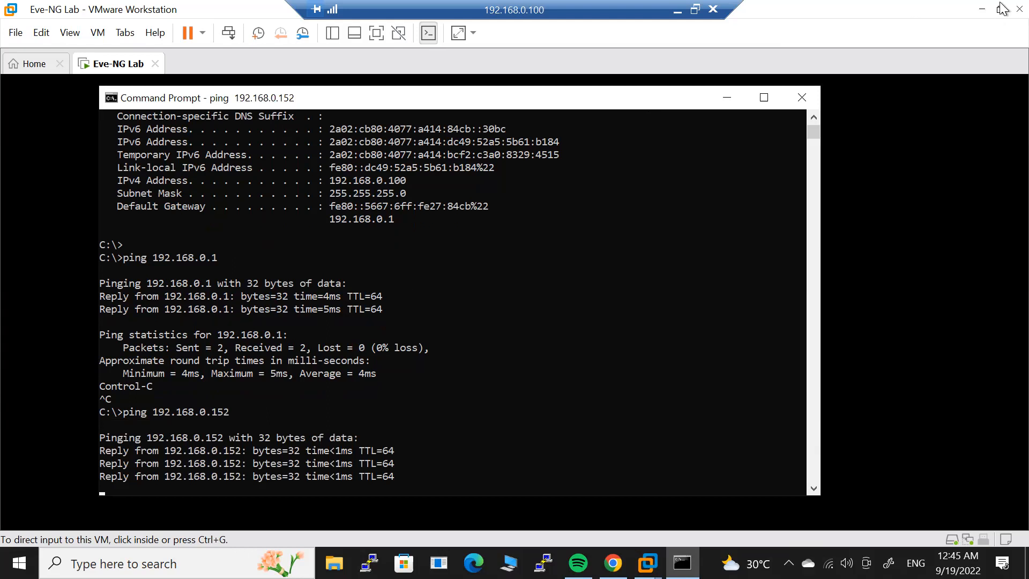
key("Return")
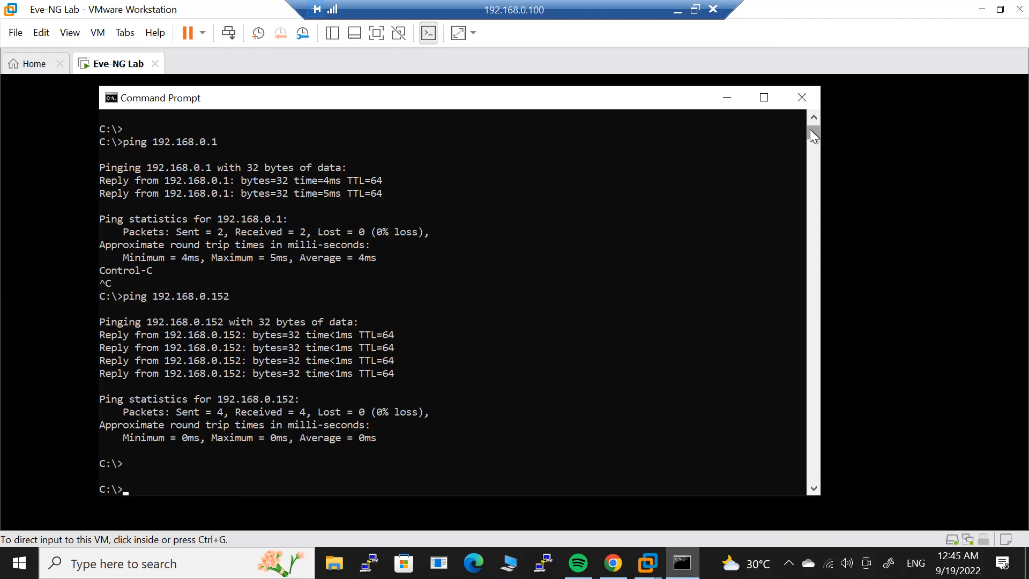
left_click(806, 43)
Log in as root, set the root password, keep hostname eve-ng, example.com, DHCP, no NTP, direct connection.
left_click(691, 124)
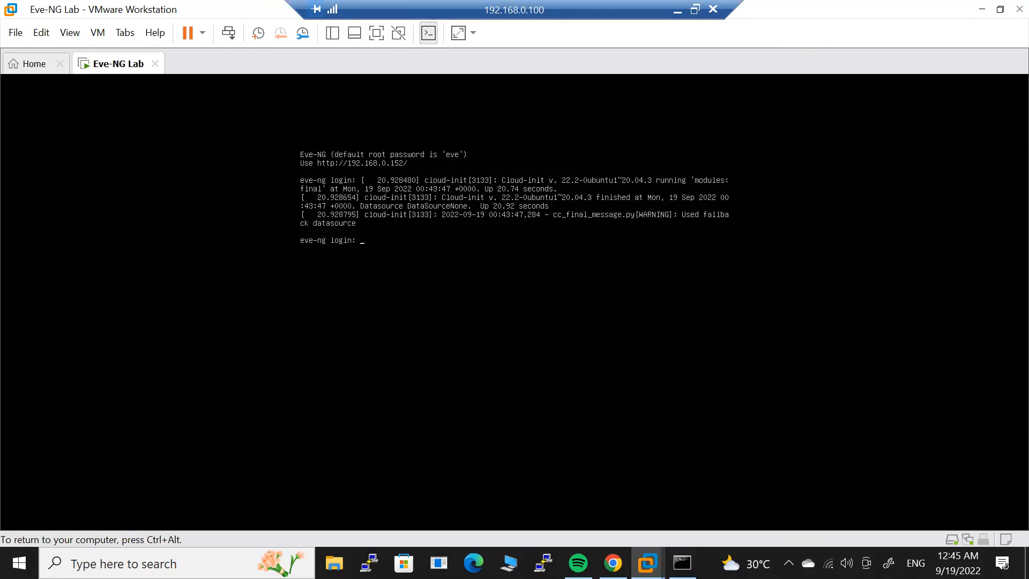
key("Return")
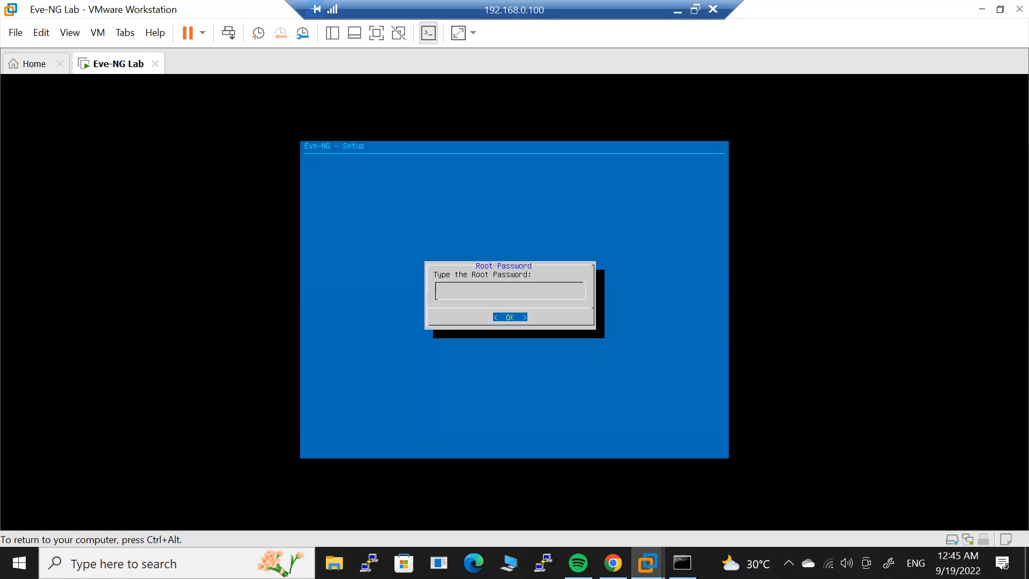
key("Return")
key("Return")
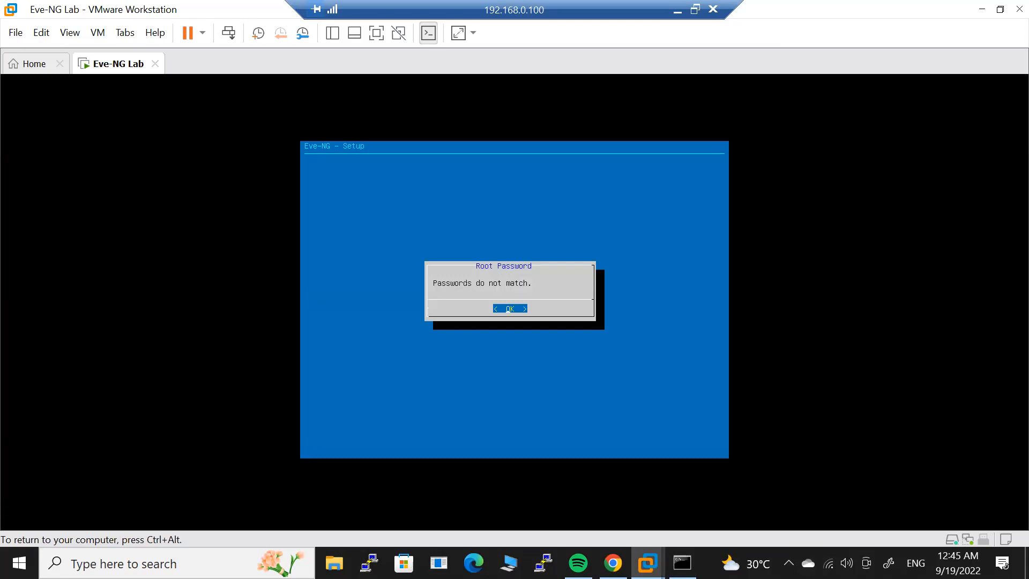
key("Return")
key("Return")
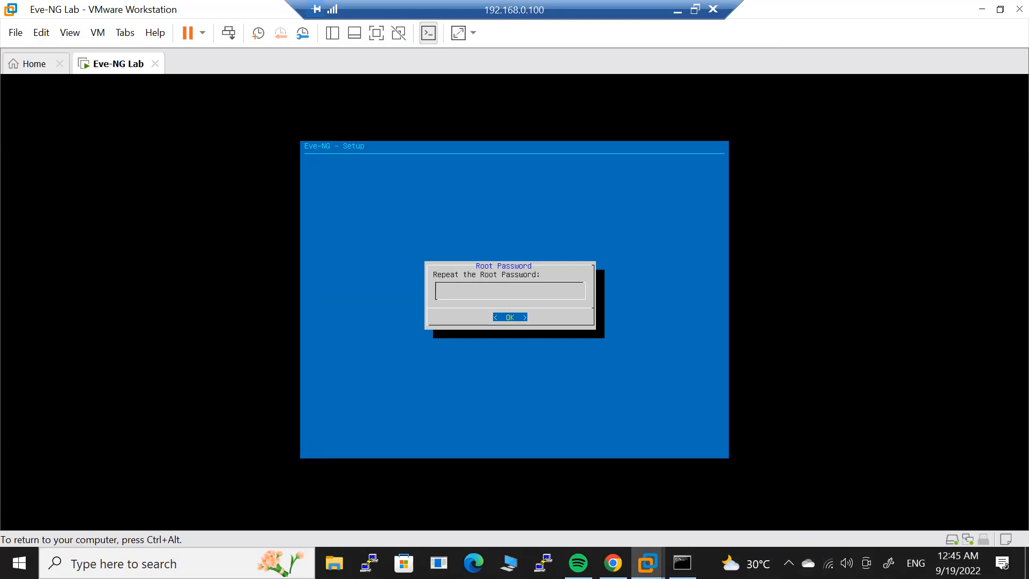
key("Return")
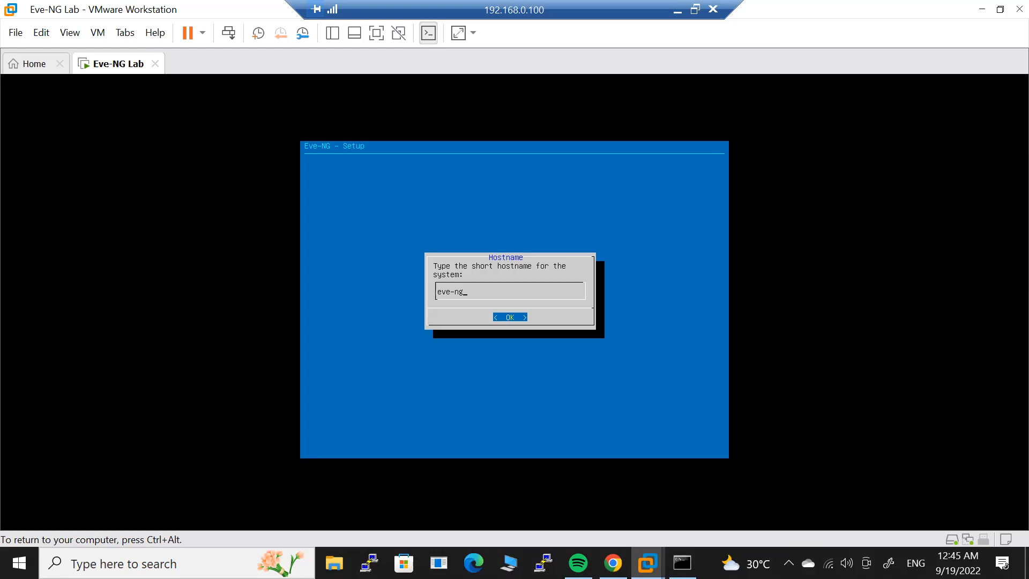
key("Return")
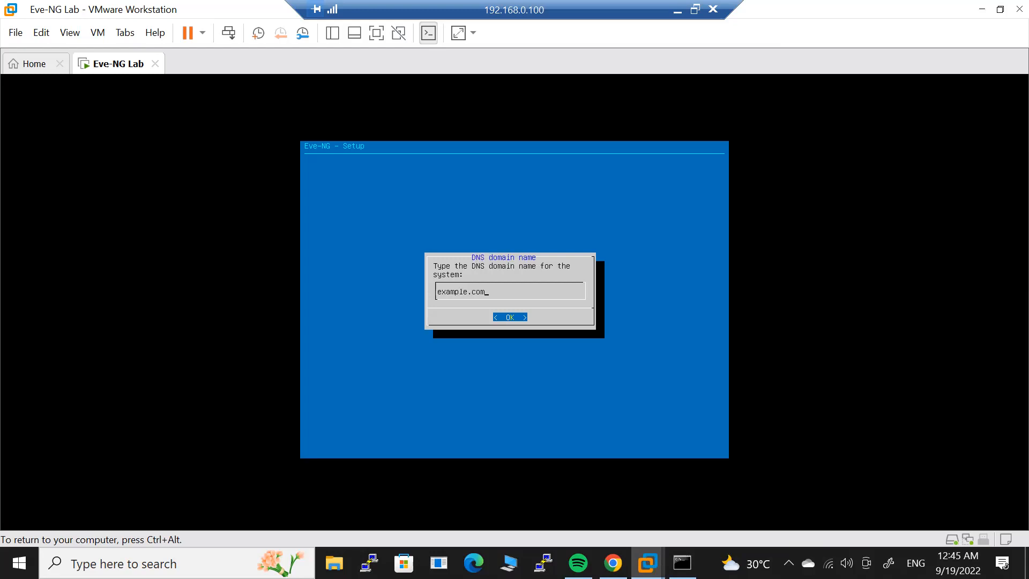
key("Return")
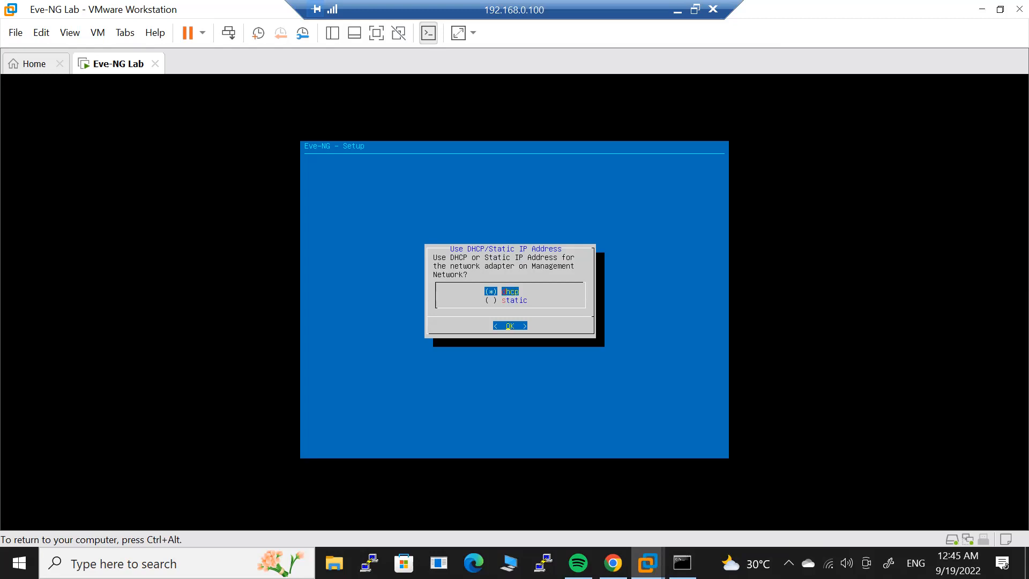
key("Return")
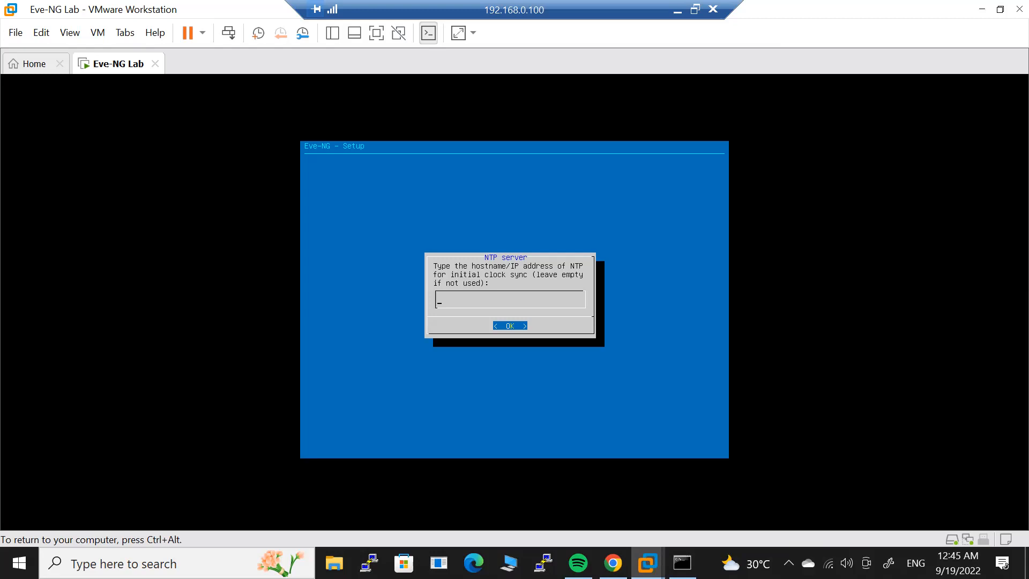
key("Return")
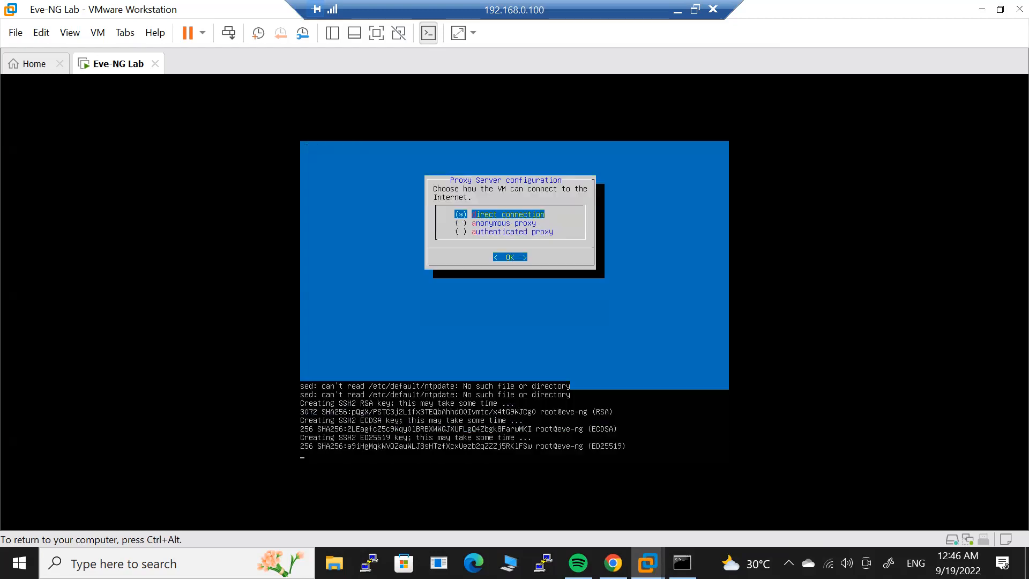
key("Return")
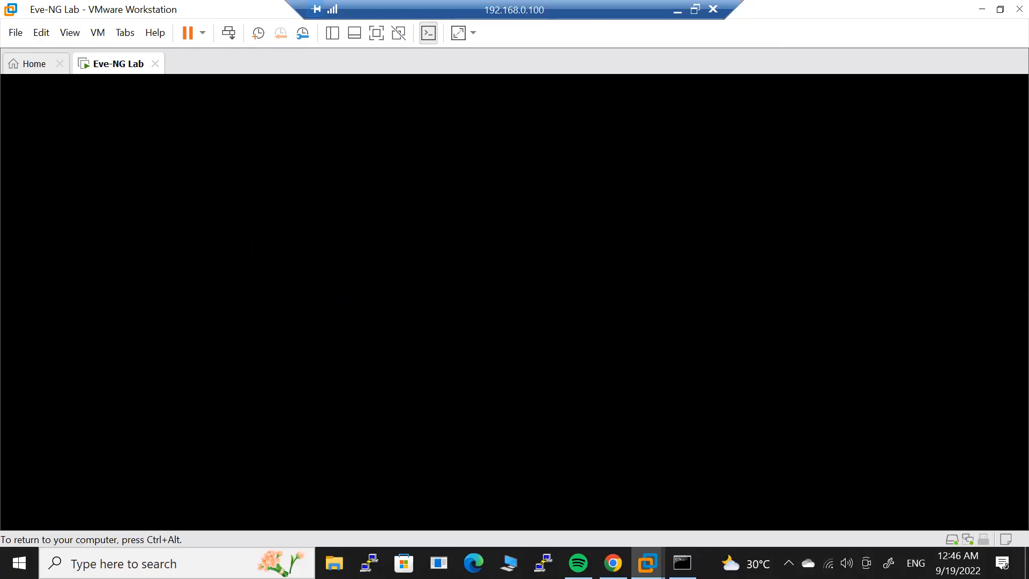
Release the VM keyboard and close the host Command Prompt with exit.
key("ctrl+alt")
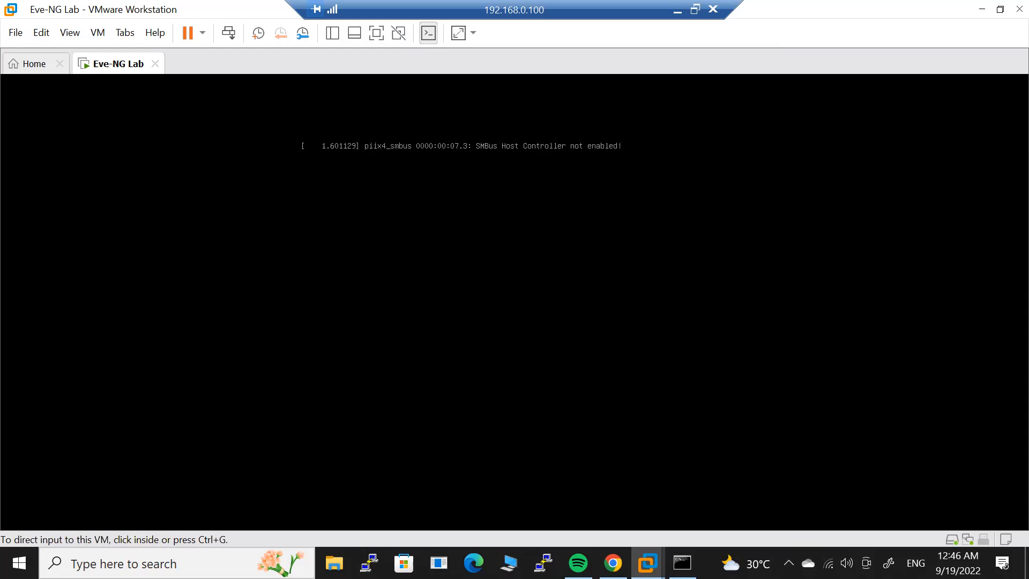
left_click(551, 340)
key("ctrl+alt")
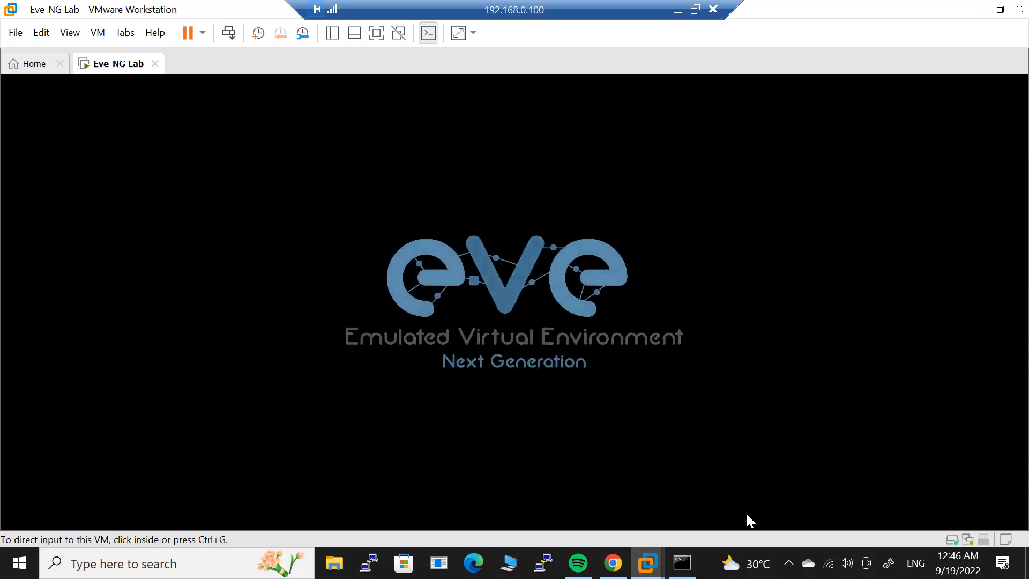
key("alt+Tab")
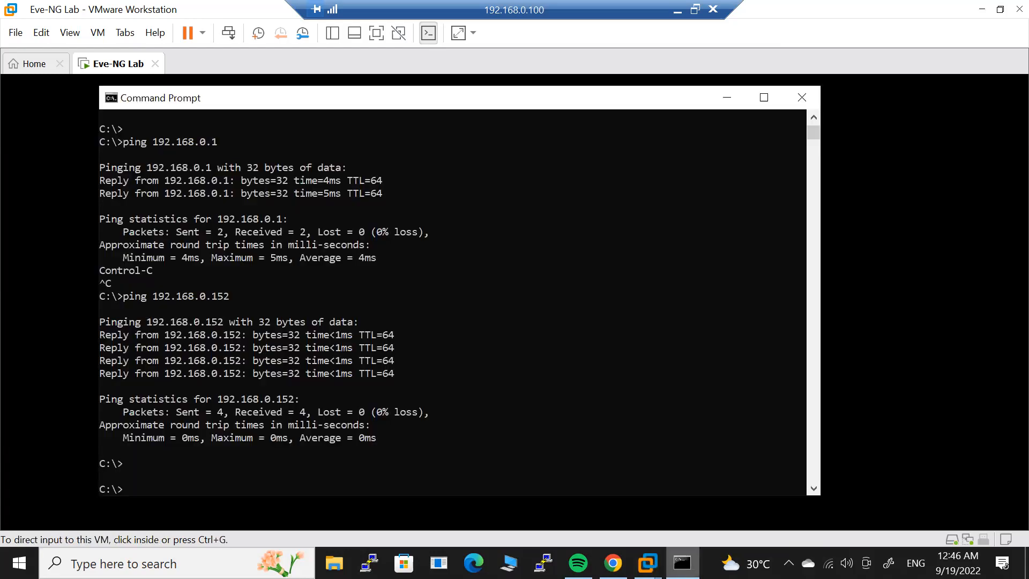
key("Return")
key("Return")
type("exit")
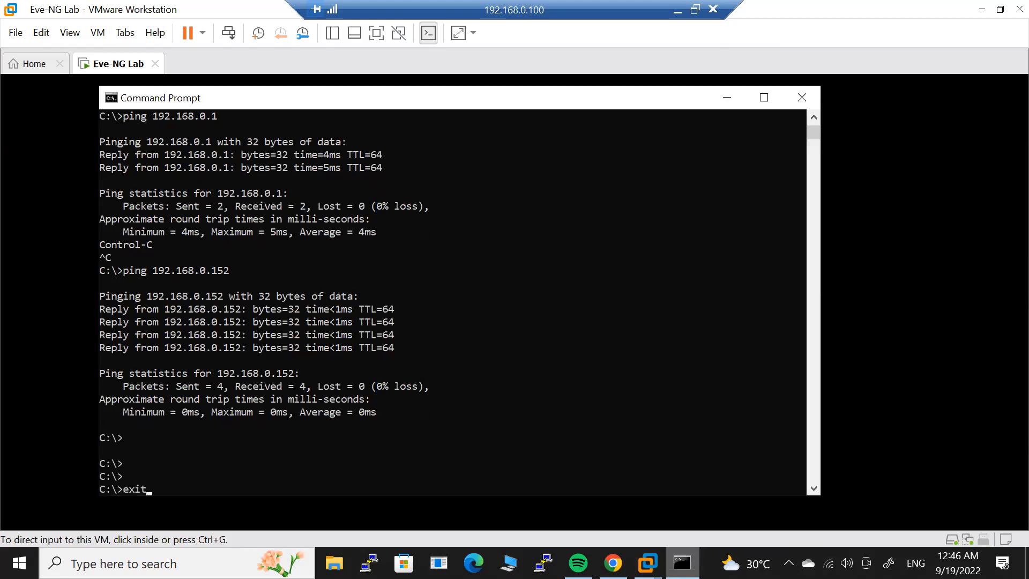
key("Return")
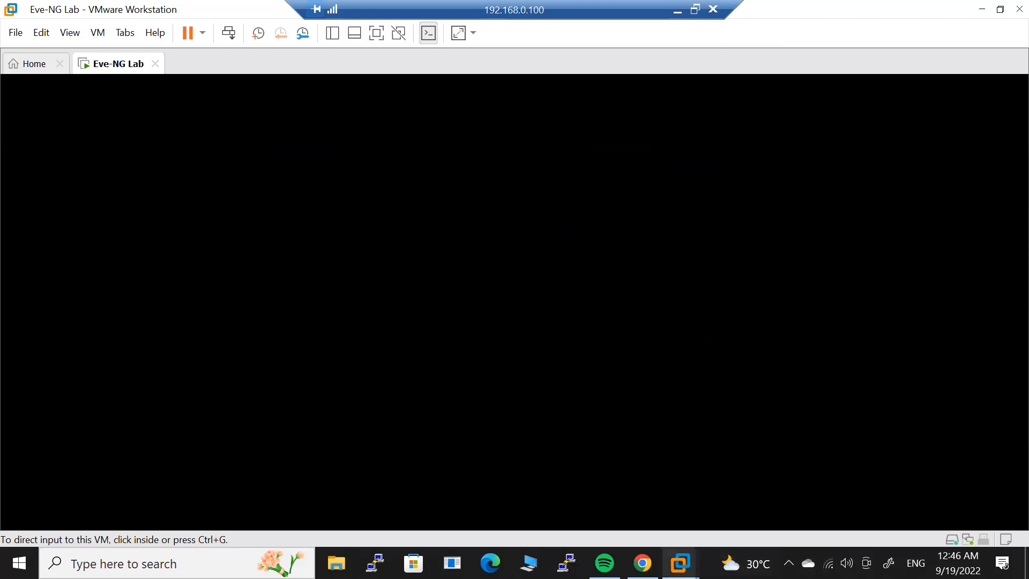
Close the Workstation Home tab and log into the EVE-NG console as root.
left_click(642, 480)
key("ctrl+Tab")
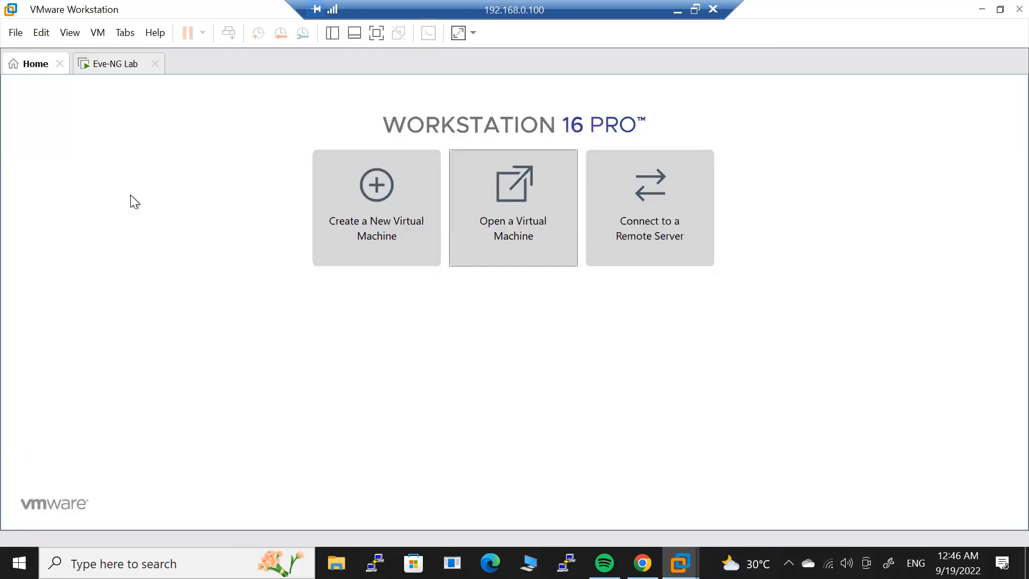
left_click(60, 65)
left_click(270, 297)
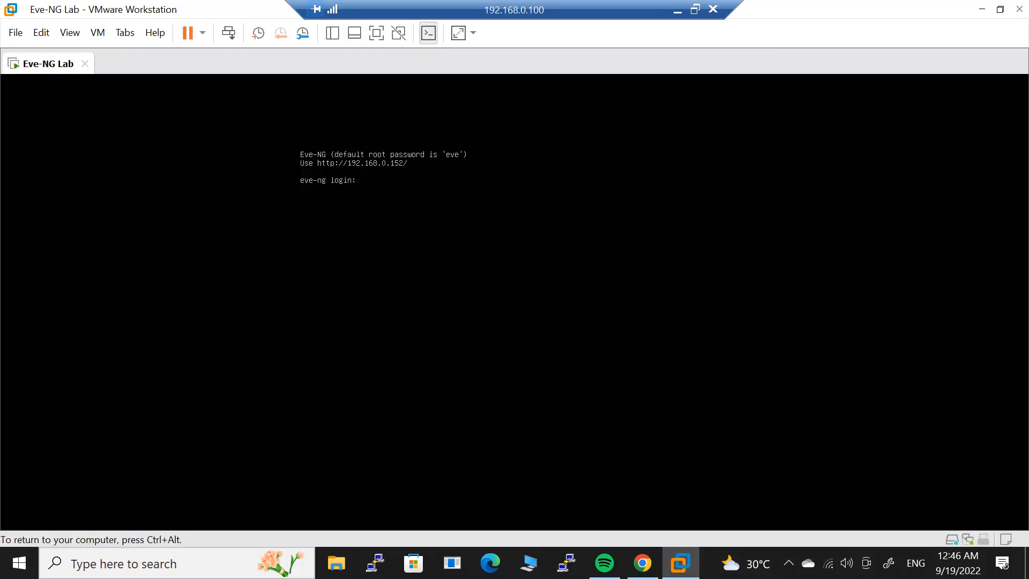
type("root")
key("Return")
type("eve")
key("Return")
key("Return")
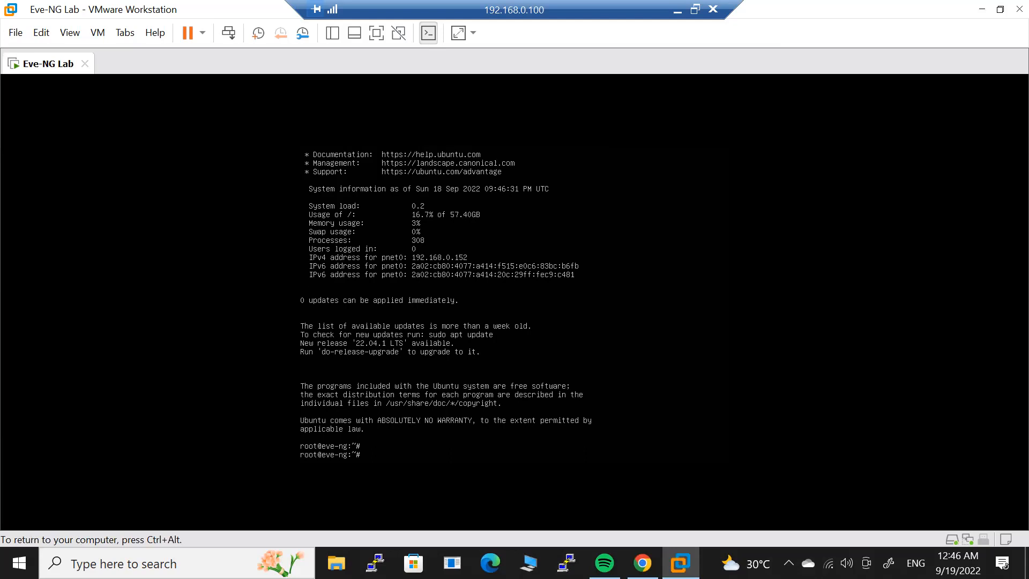
Release keyboard focus from the VM and launch Google Chrome from the taskbar.
key("ctrl+alt")
left_click(515, 156)
key("ctrl+alt")
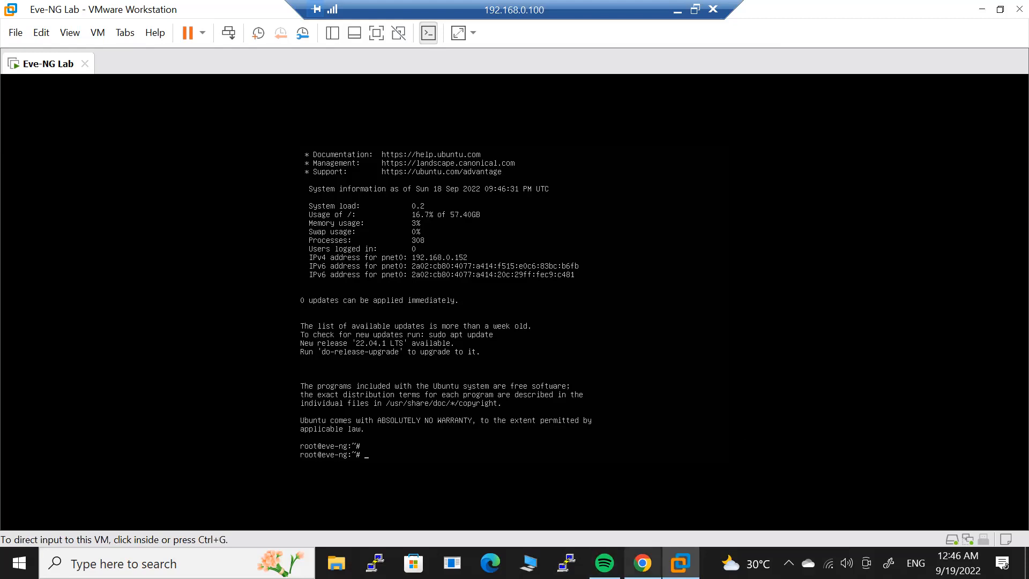
left_click(643, 562)
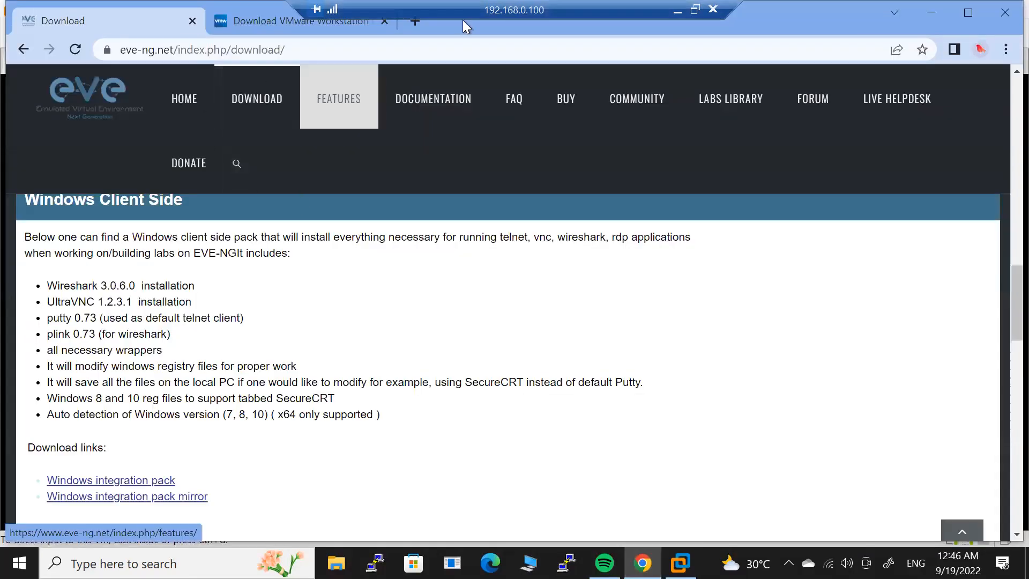
Open 192.168.0.152 in a new Chrome tab and sign in as admin.
left_click(420, 21)
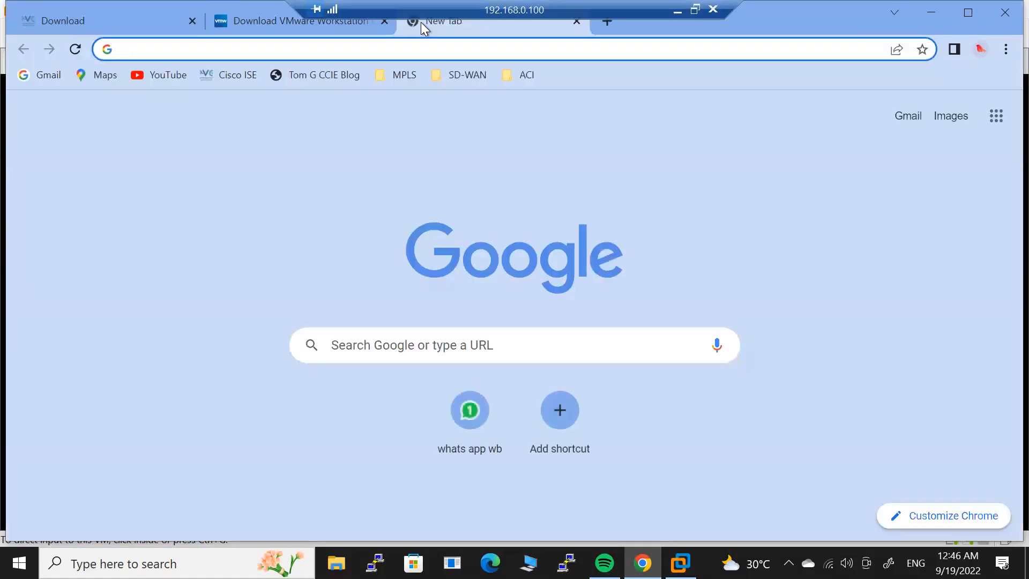
type("192.168.0.15")
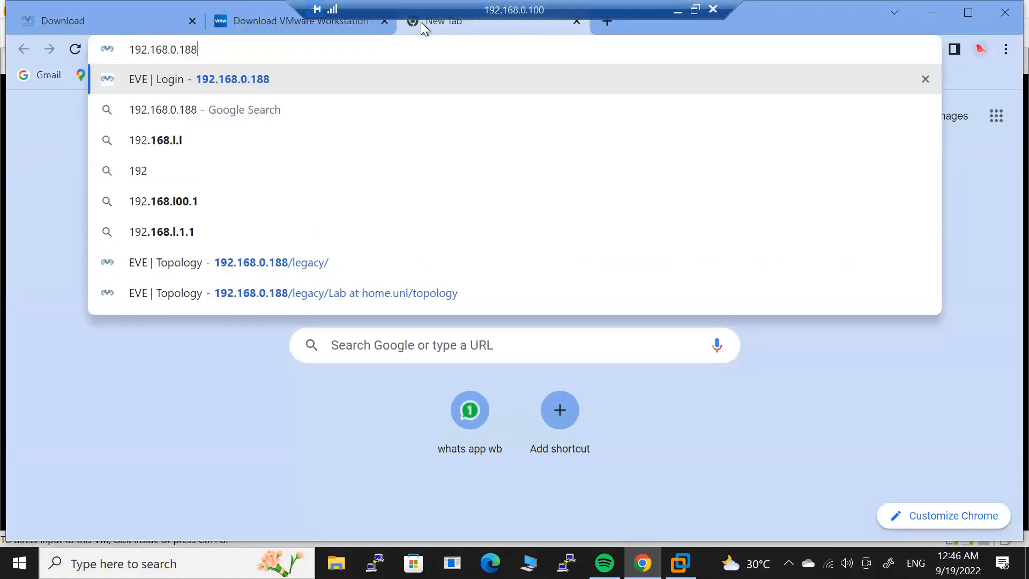
type("2")
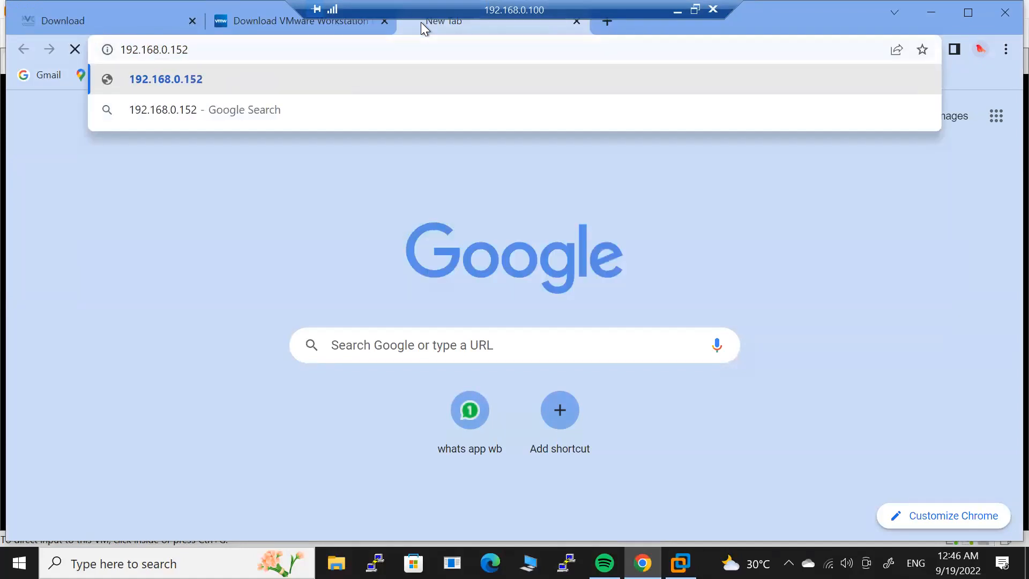
key("Return")
type("admin")
key("Tab")
type("eve")
key("Return")
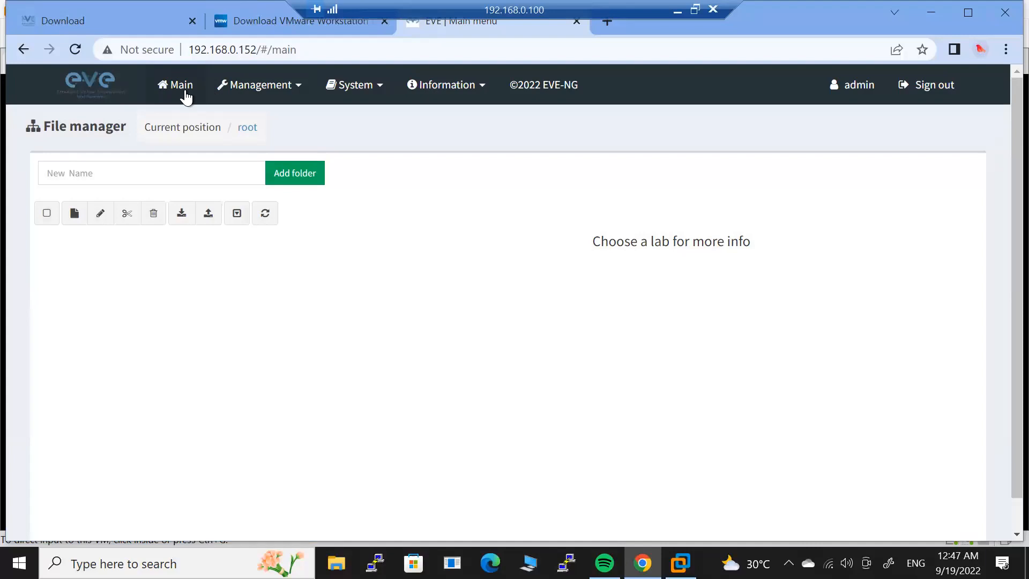
Glance at the Management options, close them, and start creating a new lab.
left_click(275, 96)
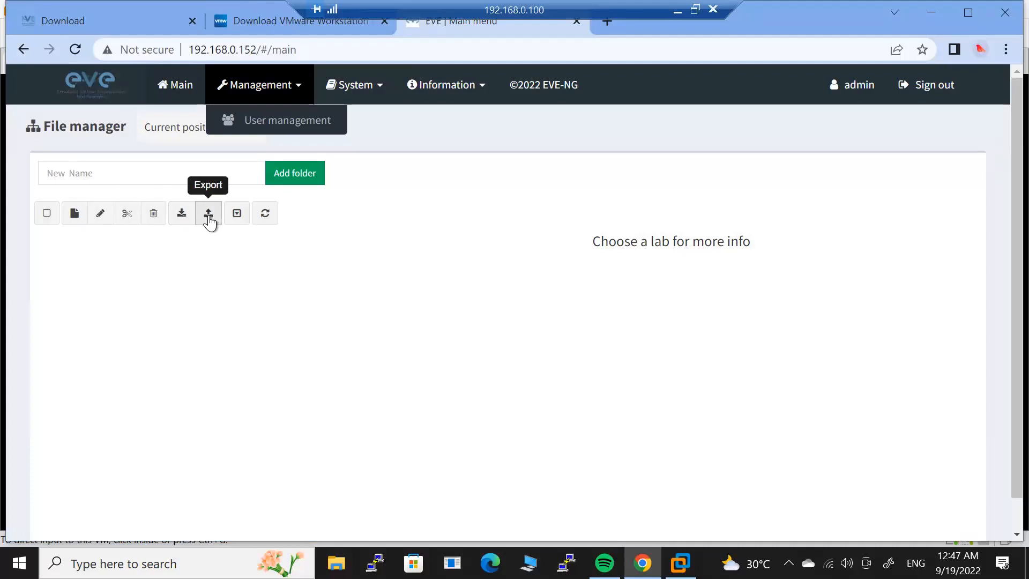
left_click(75, 242)
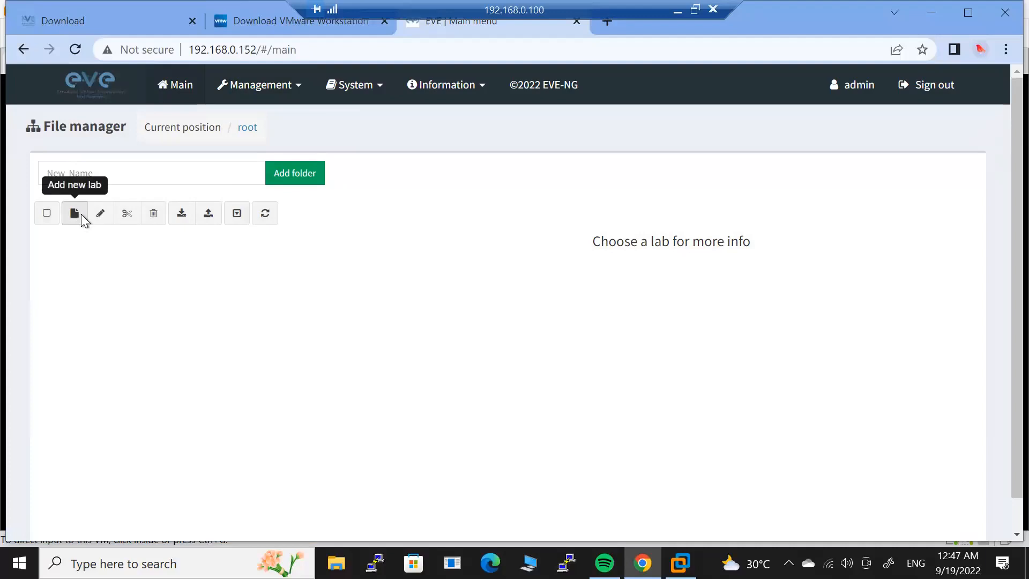
left_click(80, 215)
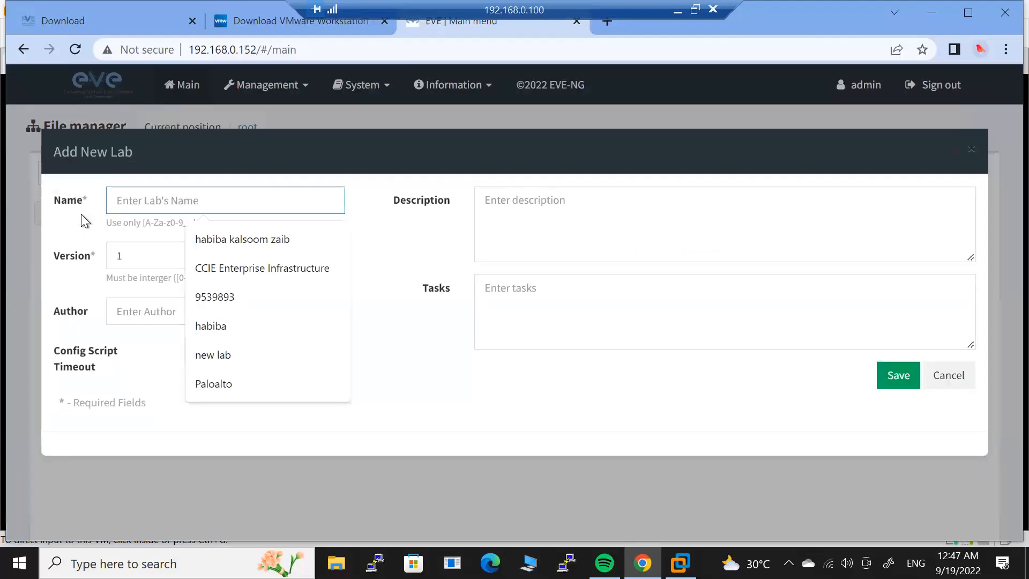
Save lab 'Home Lab' with description 'Practising' and task 'Router and Switches Configuration'.
type("labn")
key("BackSpace")
key("BackSpace")
key("BackSpace")
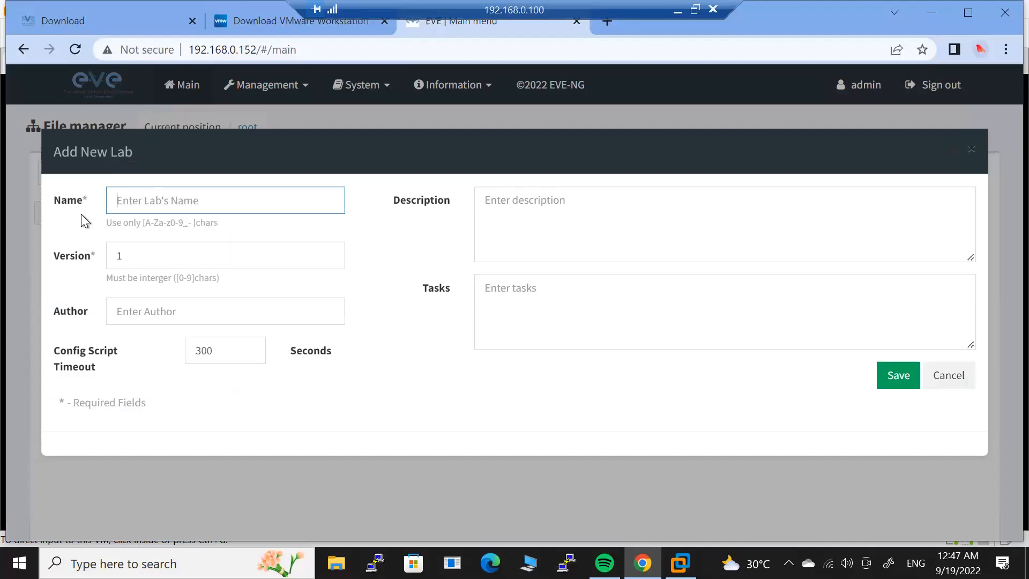
type("Home Lab")
left_click(662, 210)
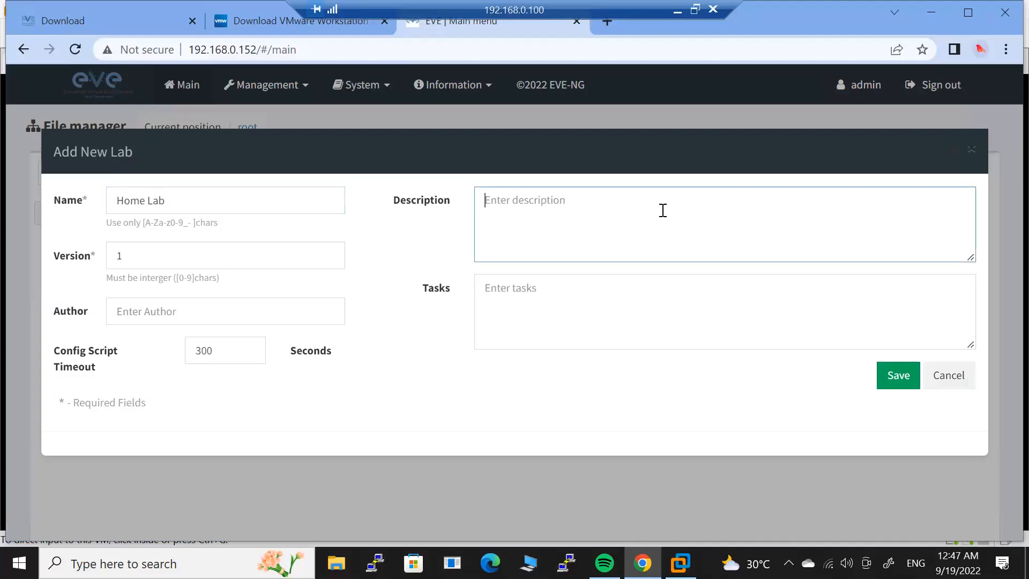
type("Practising")
left_click(578, 292)
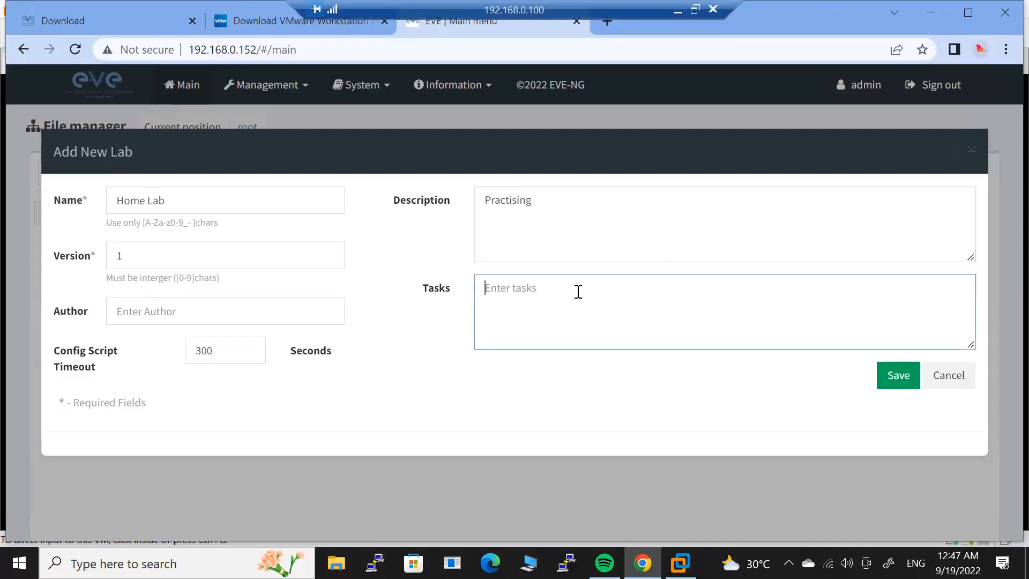
type("Router and Switches Configura")
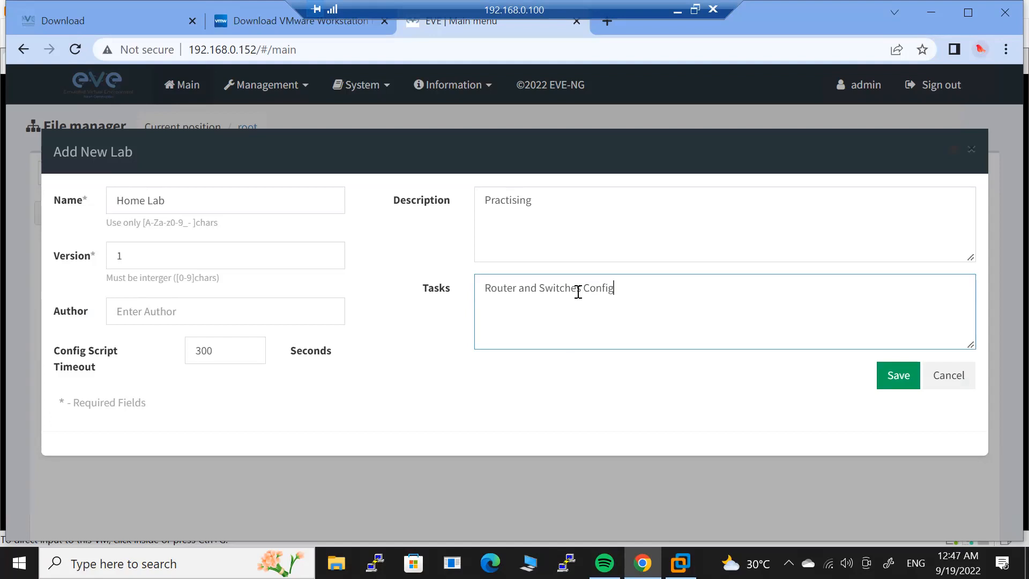
type("tion")
left_click(898, 377)
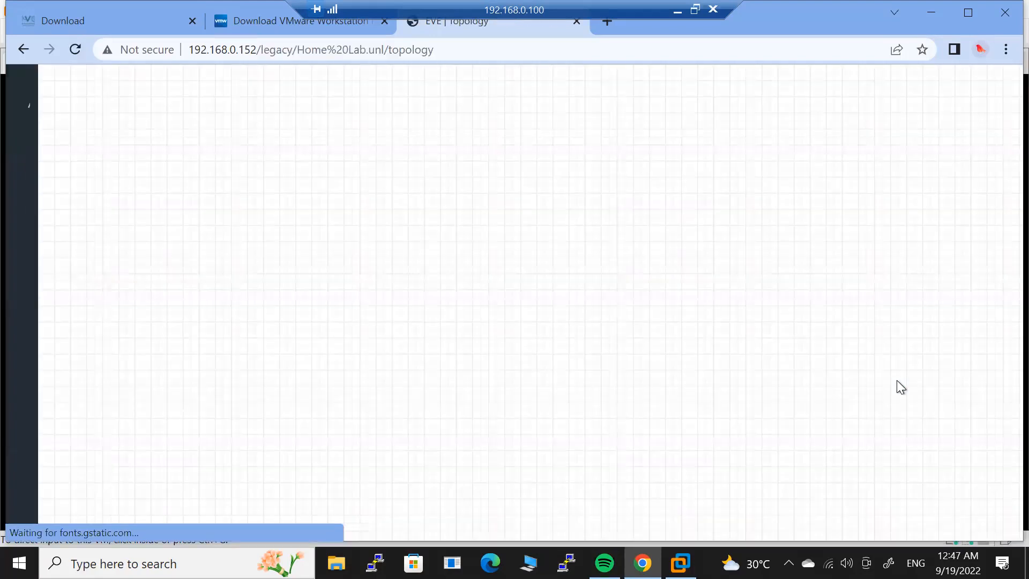
Choose Node from the canvas's 'Add a new object' menu and reposition the Add a New Node form.
right_click(224, 165)
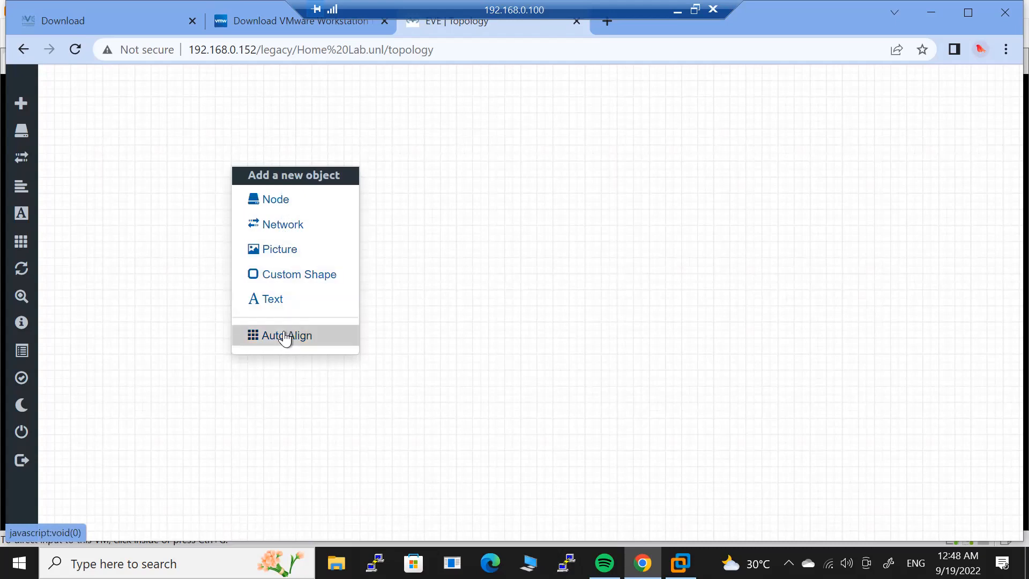
left_click(276, 201)
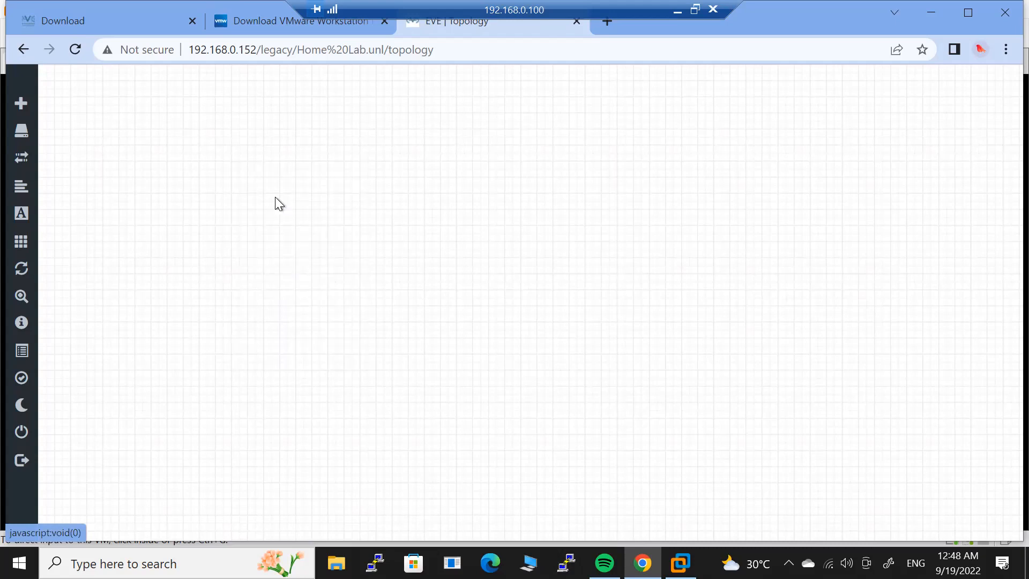
left_click_drag(597, 103, 588, 80)
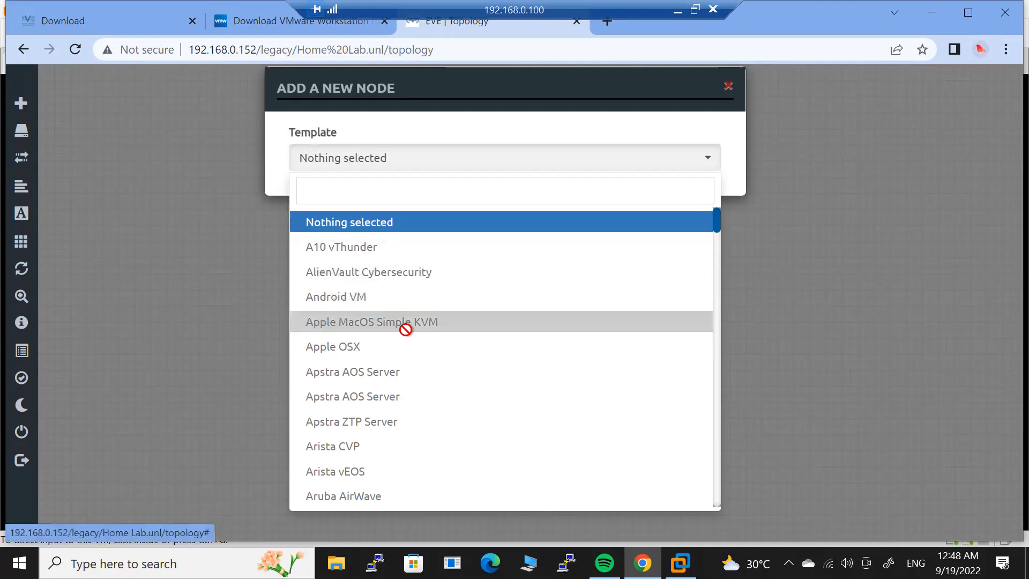
Pick the Virtual PC (VPCS) template, zoom Chrome to 90%, and save the VPC node.
left_click_drag(718, 220, 720, 262)
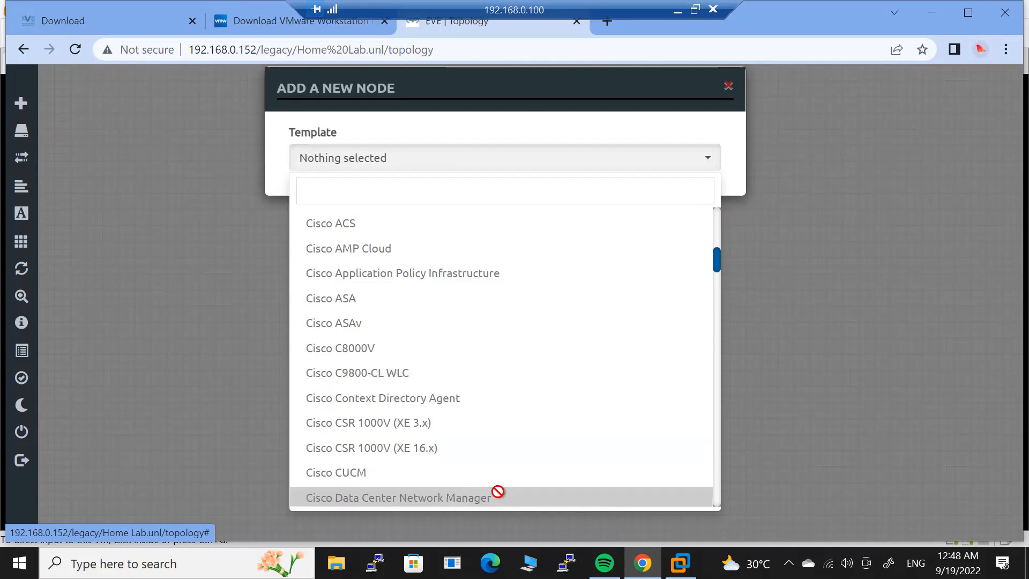
left_click_drag(719, 258, 719, 286)
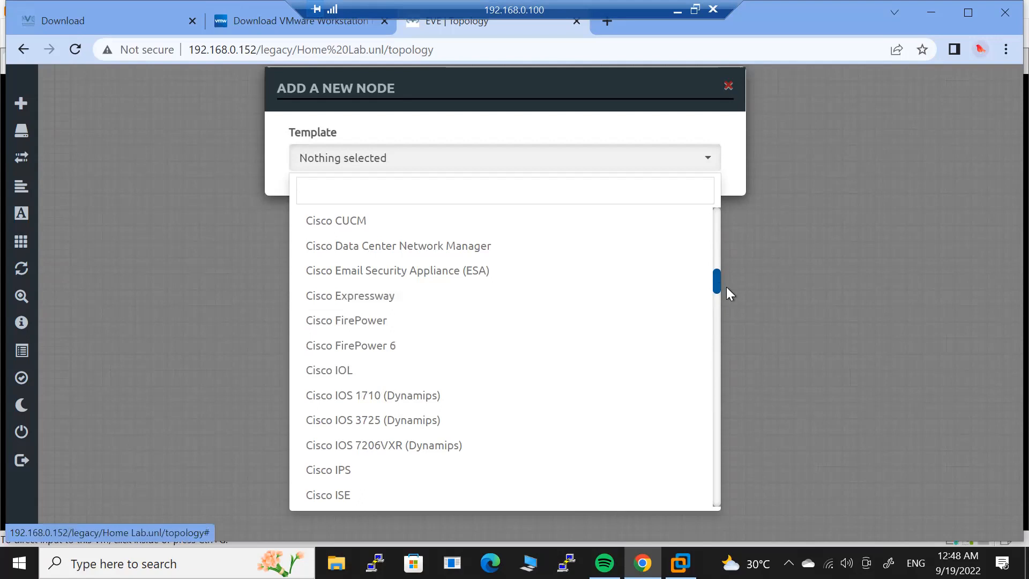
left_click_drag(717, 285, 721, 407)
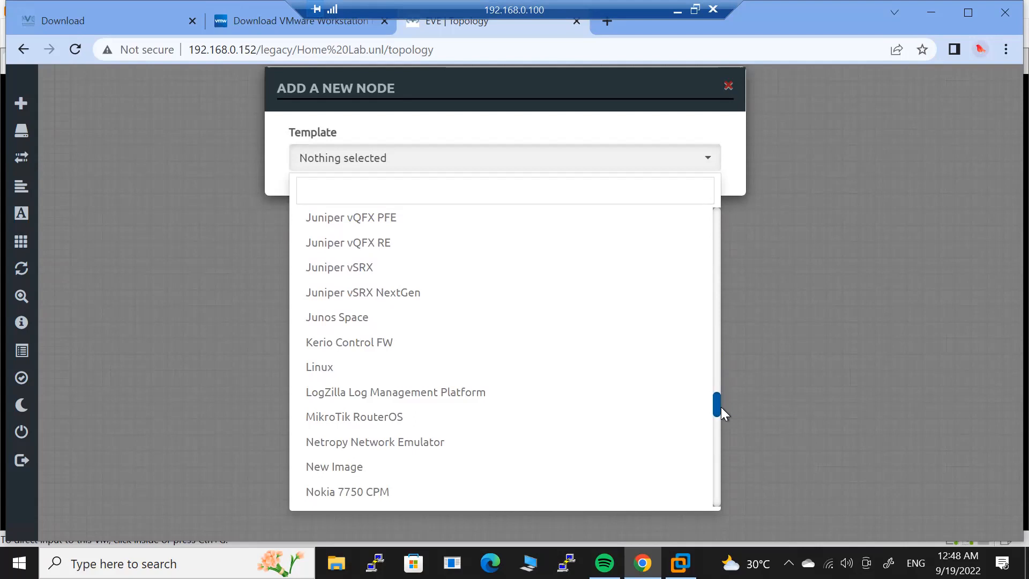
left_click_drag(721, 411, 720, 432)
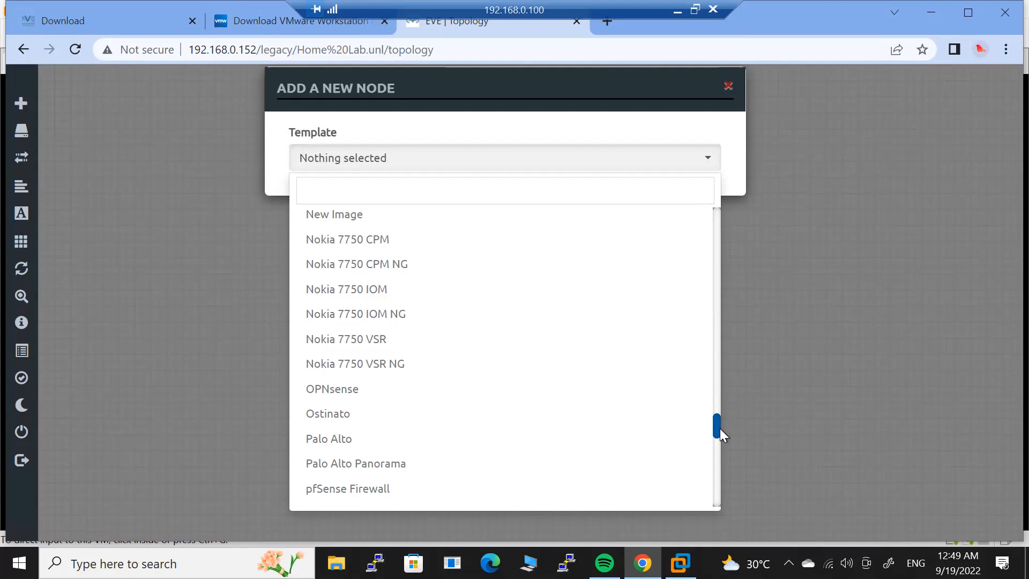
left_click_drag(715, 429, 675, 488)
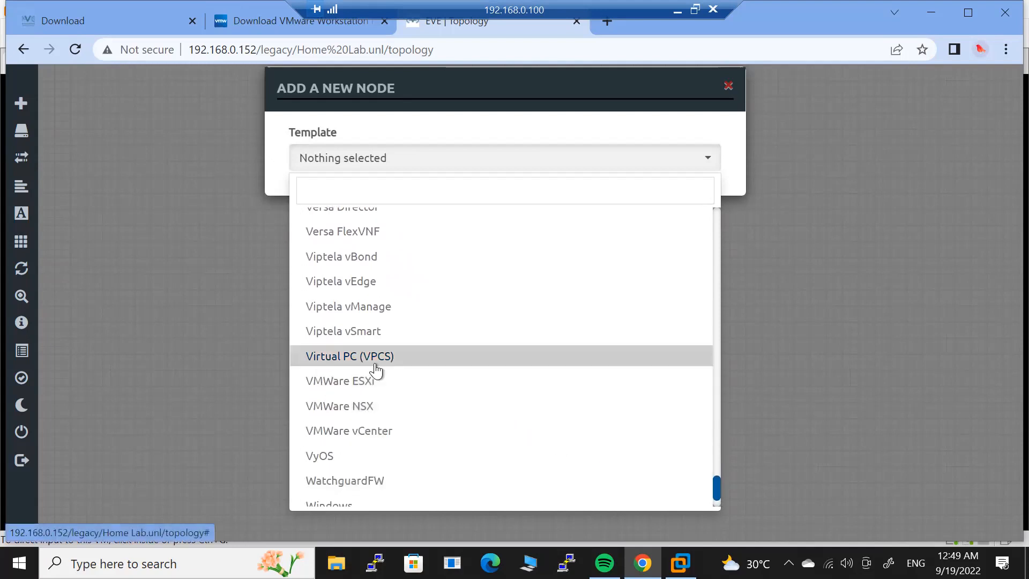
left_click(351, 363)
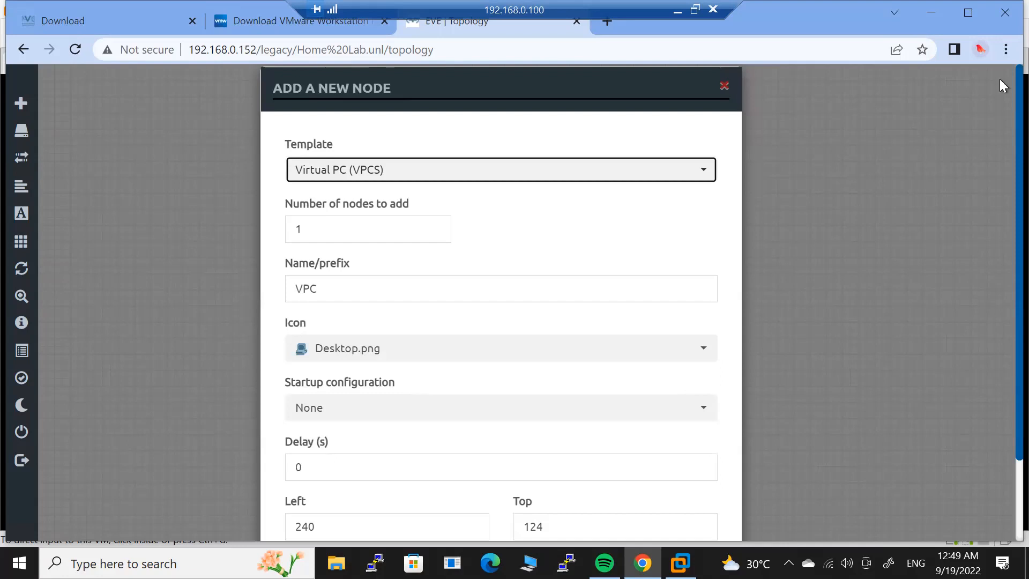
left_click(1001, 55)
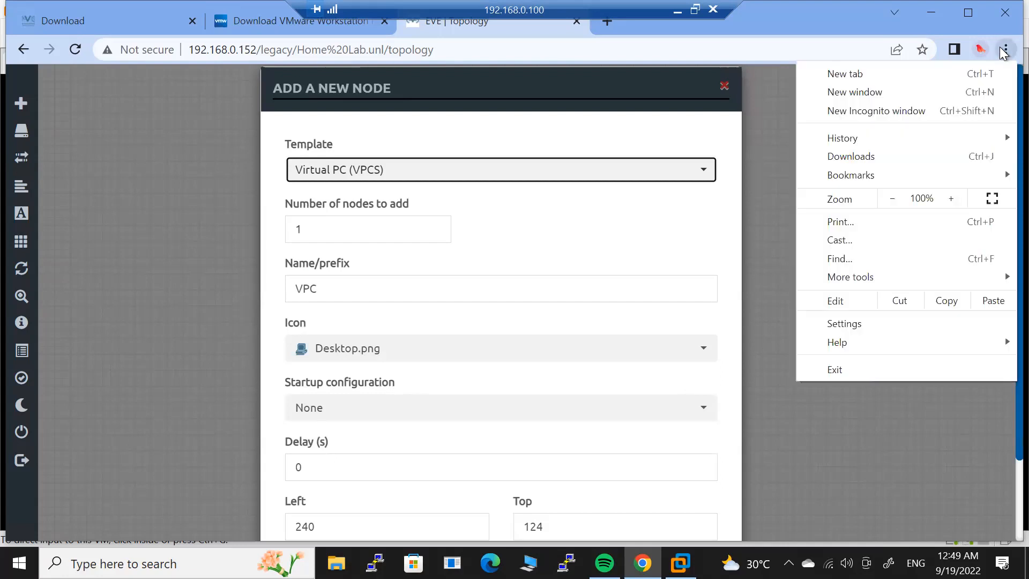
left_click(898, 195)
left_click(647, 484)
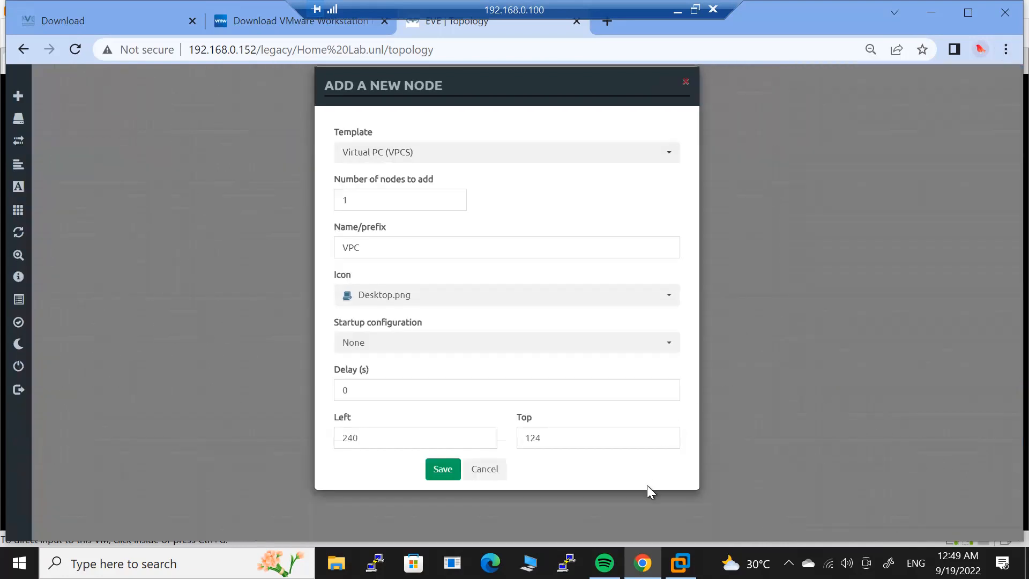
left_click(449, 471)
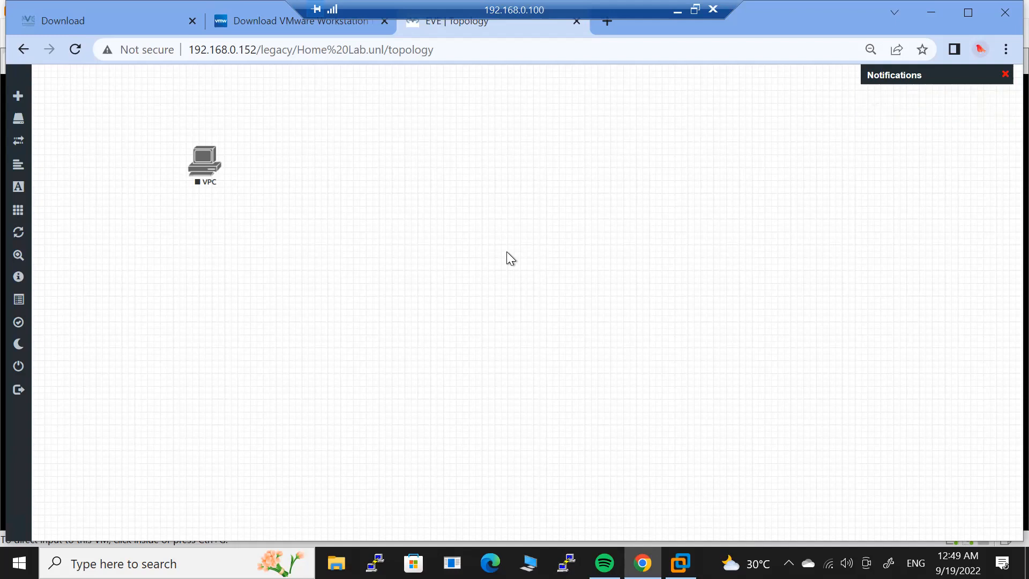
Open and cancel another Add Node form, then start a Windows search.
right_click(507, 253)
left_click(533, 279)
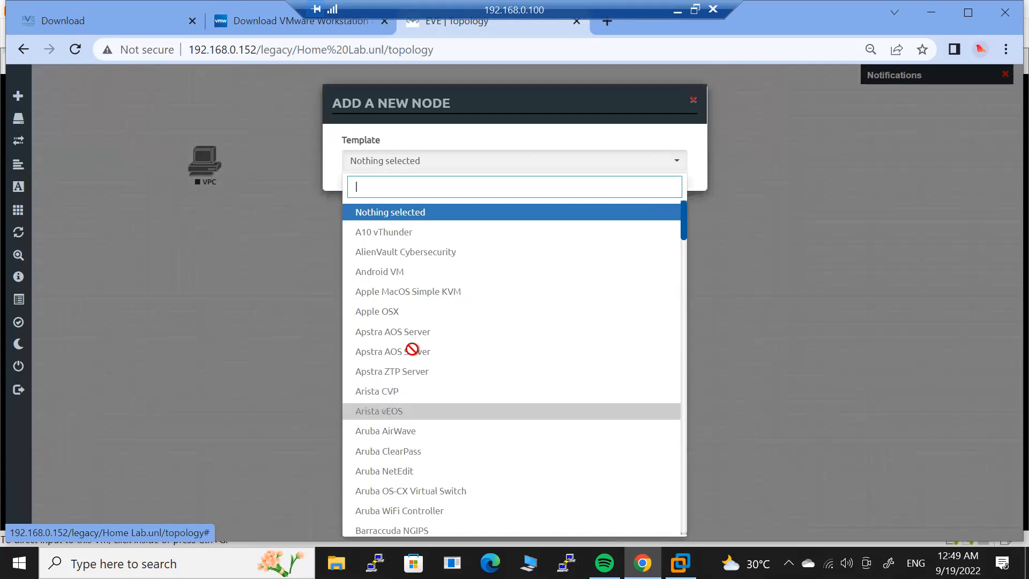
left_click(179, 345)
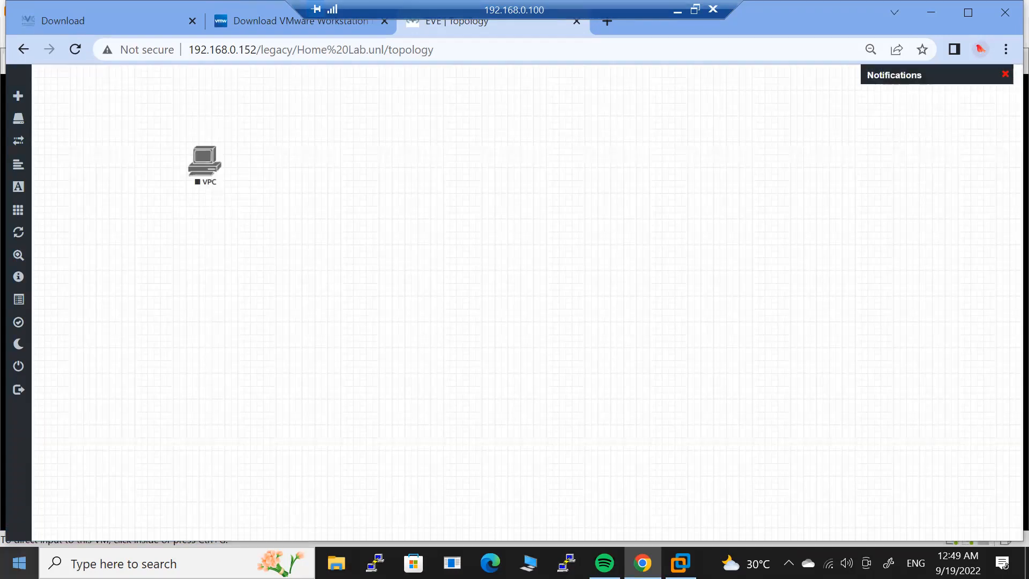
key("super")
Launch WinSCP and log in as root to new site 192.168.0.152, accepting the host key.
type("win")
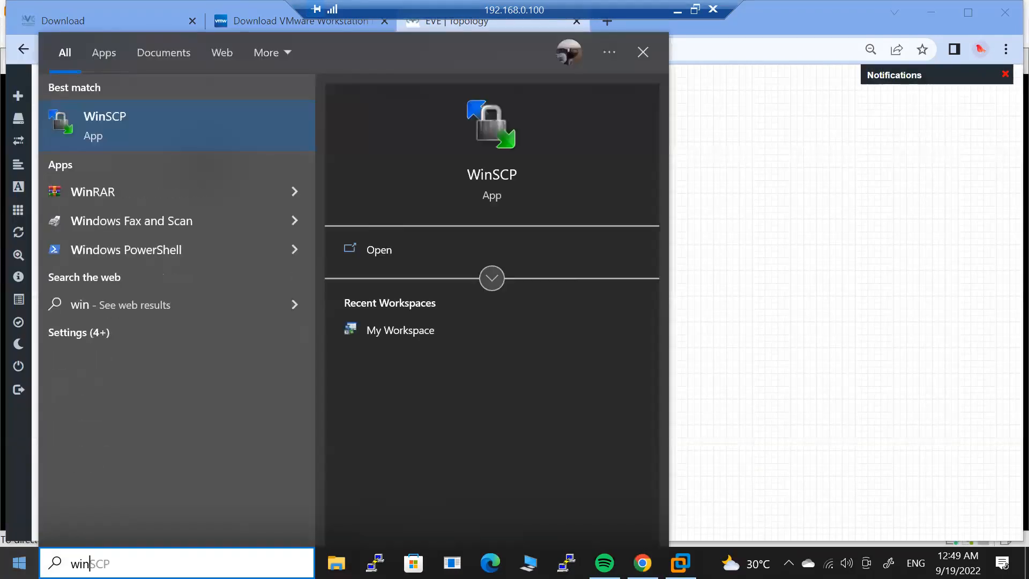
key("Return")
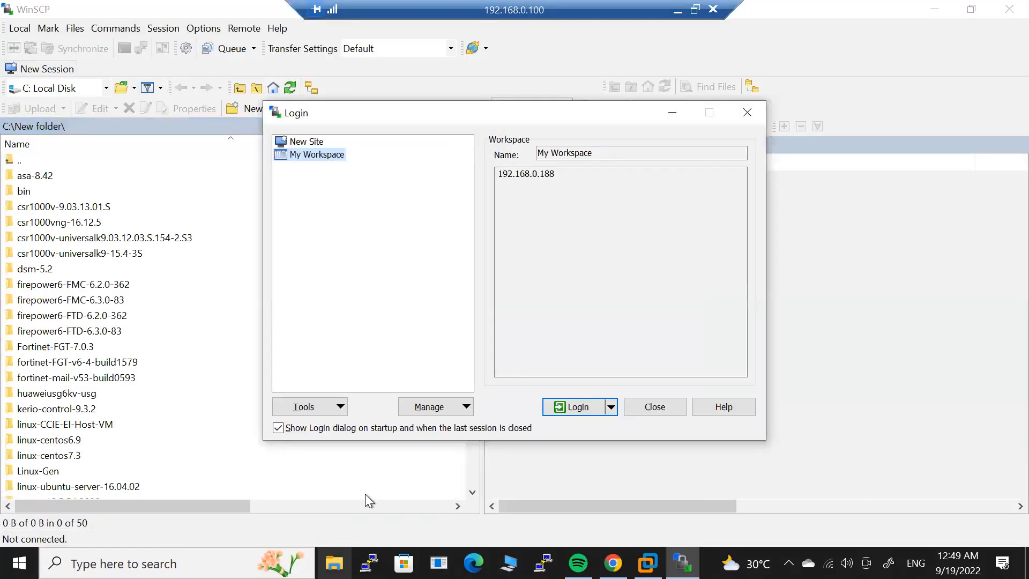
left_click(309, 143)
left_click(544, 209)
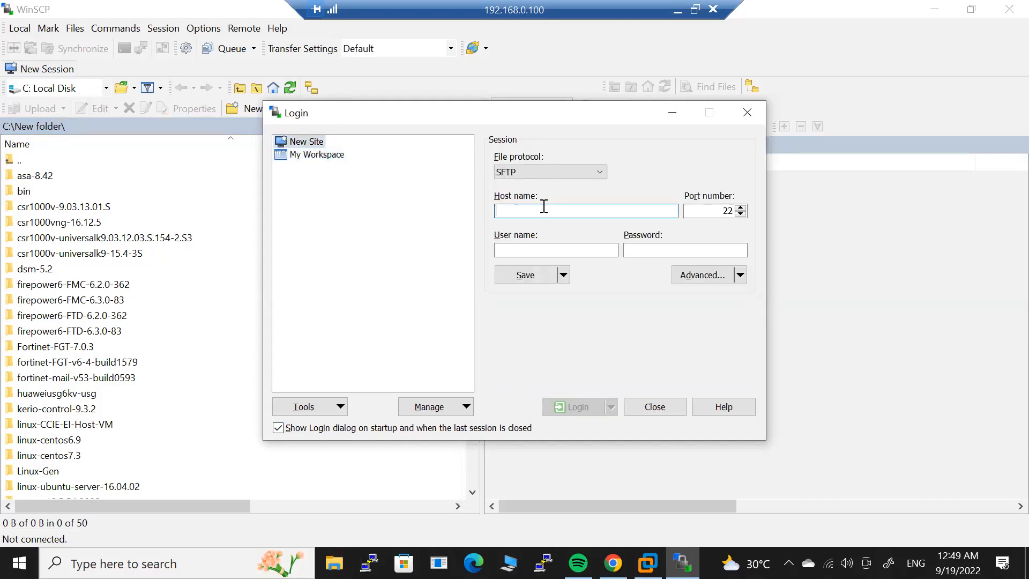
type("192.1")
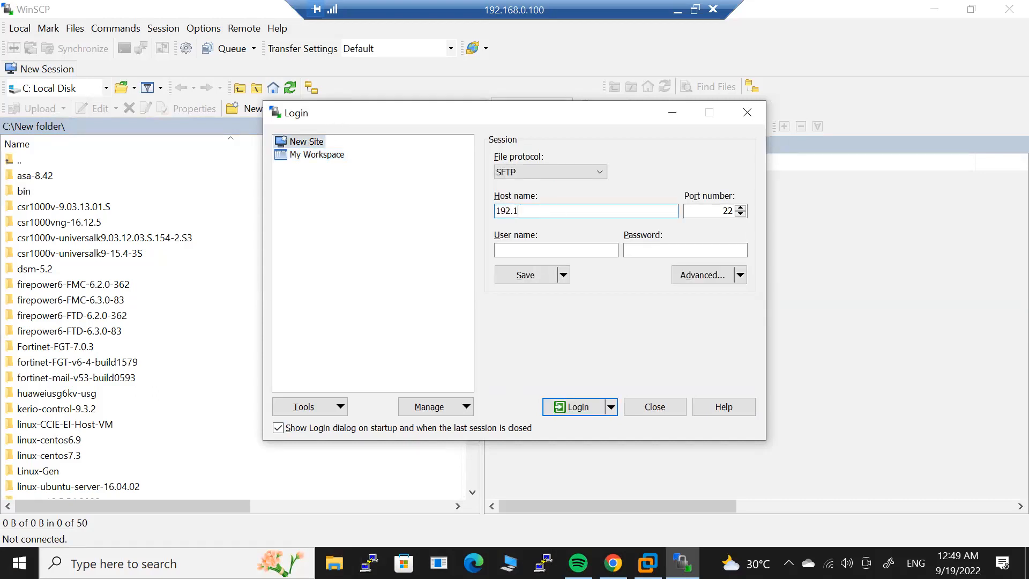
type("68.0.152")
left_click(557, 251)
type("root")
key("Tab")
type("eve")
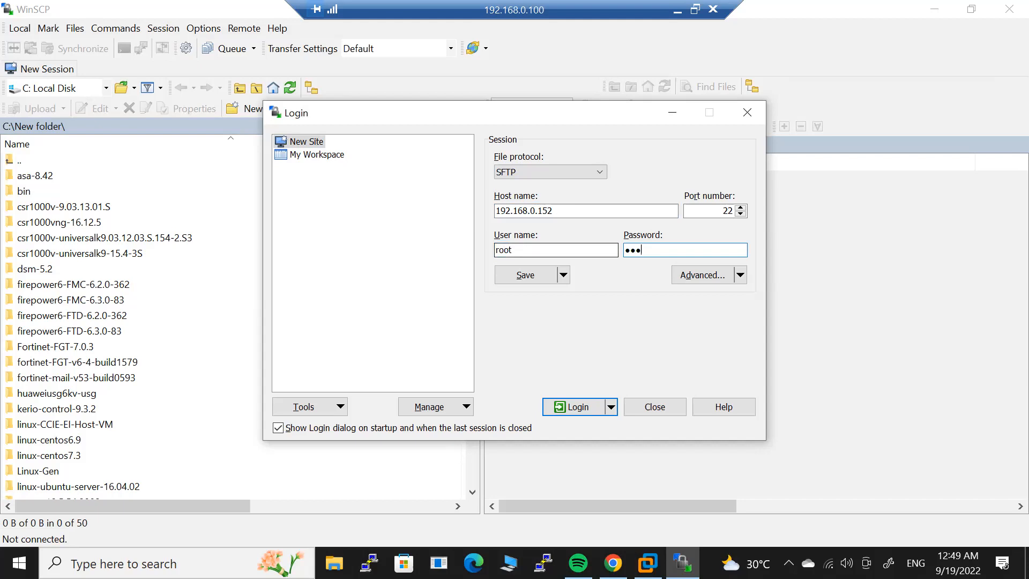
left_click(568, 408)
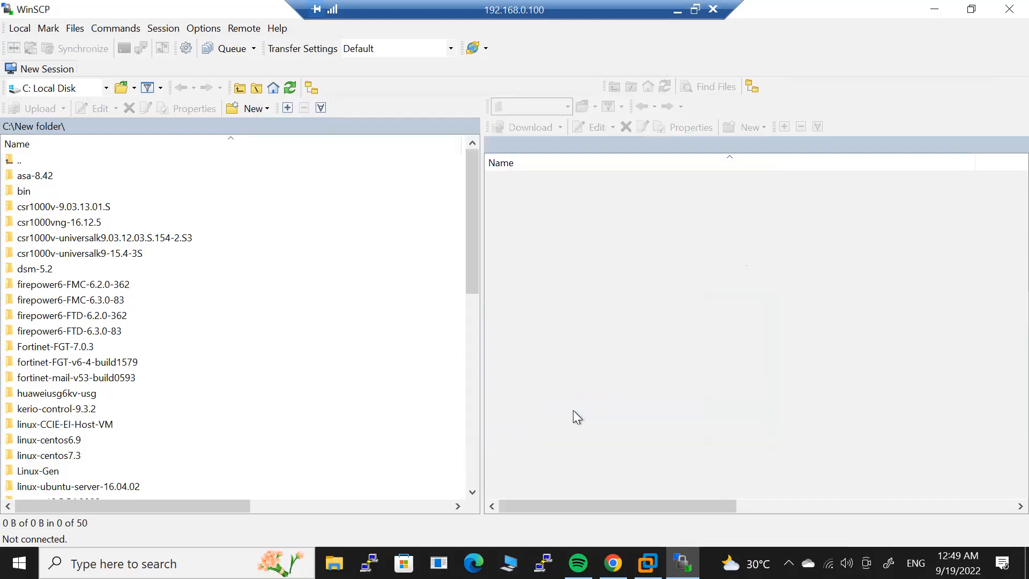
left_click(479, 408)
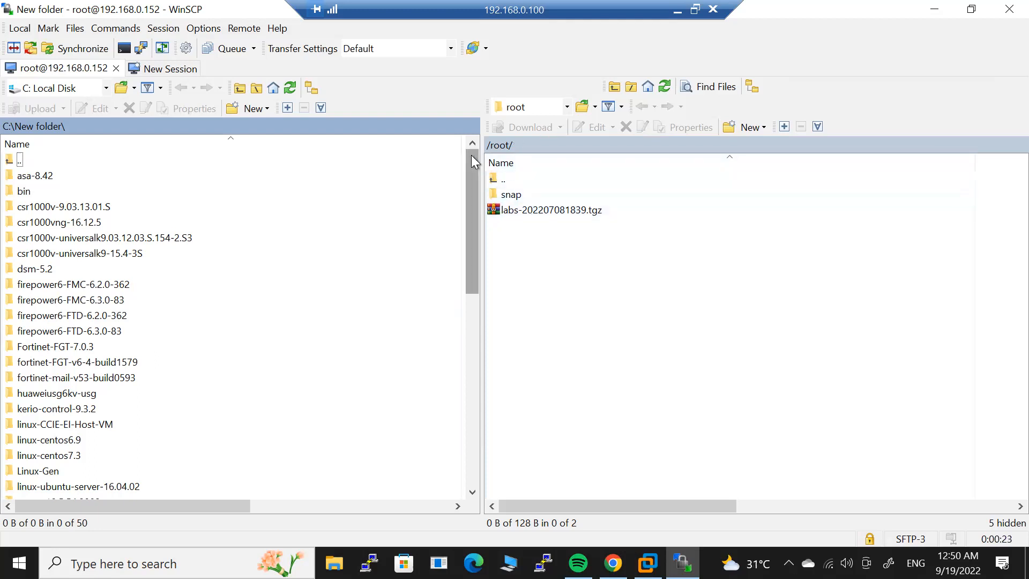
Browse the server panel from the root down to /opt/unetlab/addons/iol/.
left_click(493, 183)
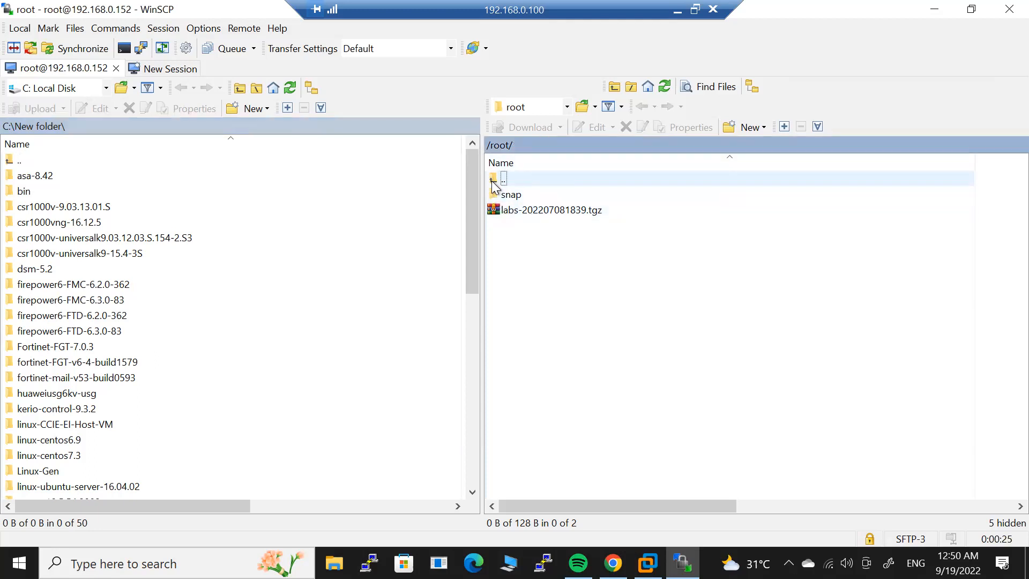
double_click(493, 182)
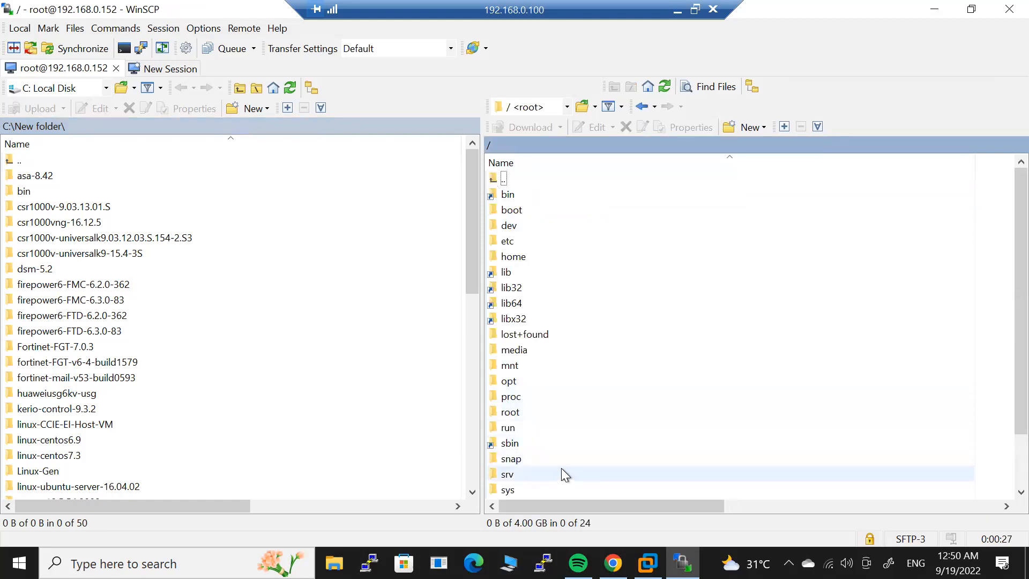
double_click(514, 382)
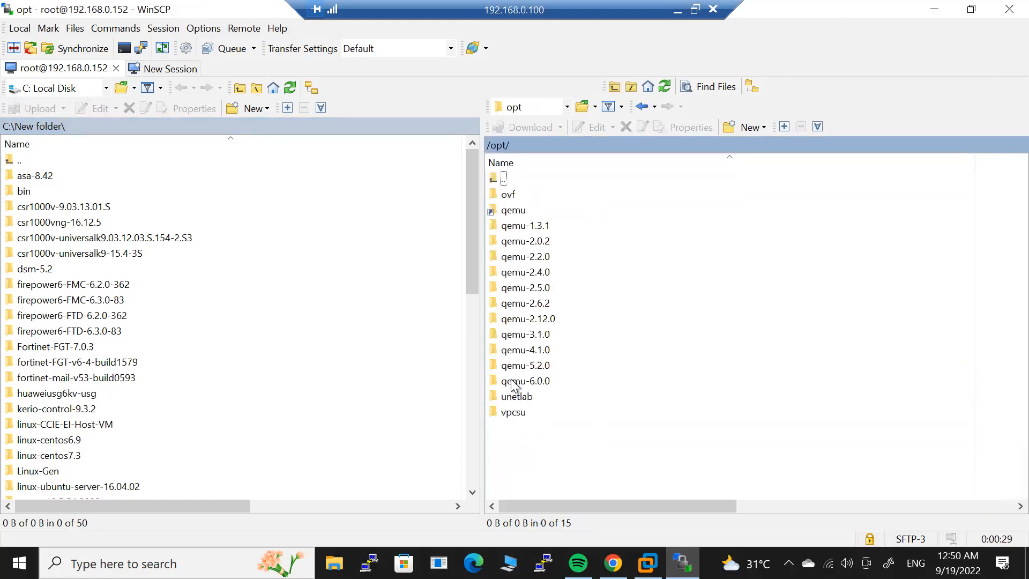
double_click(519, 396)
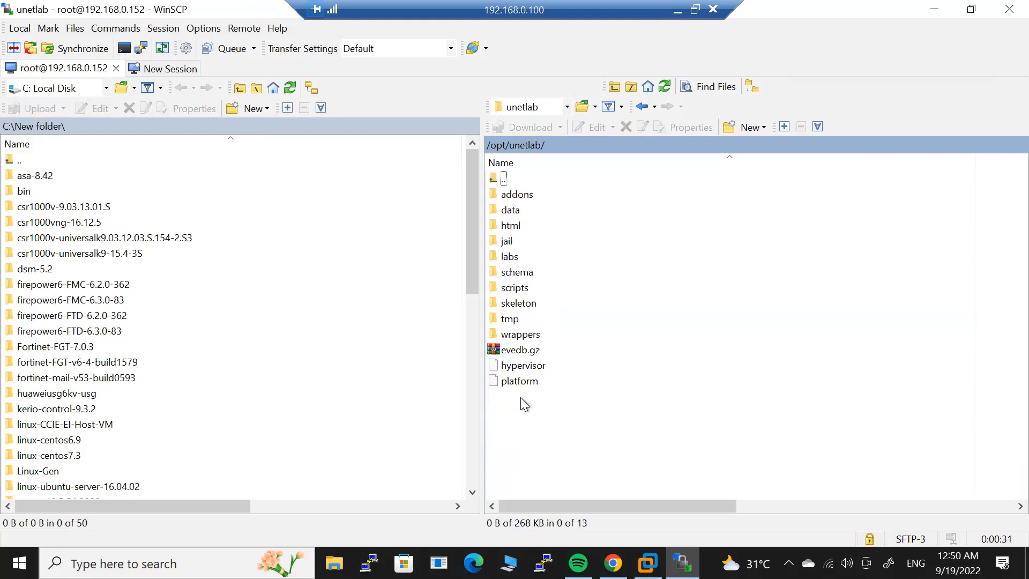
double_click(522, 194)
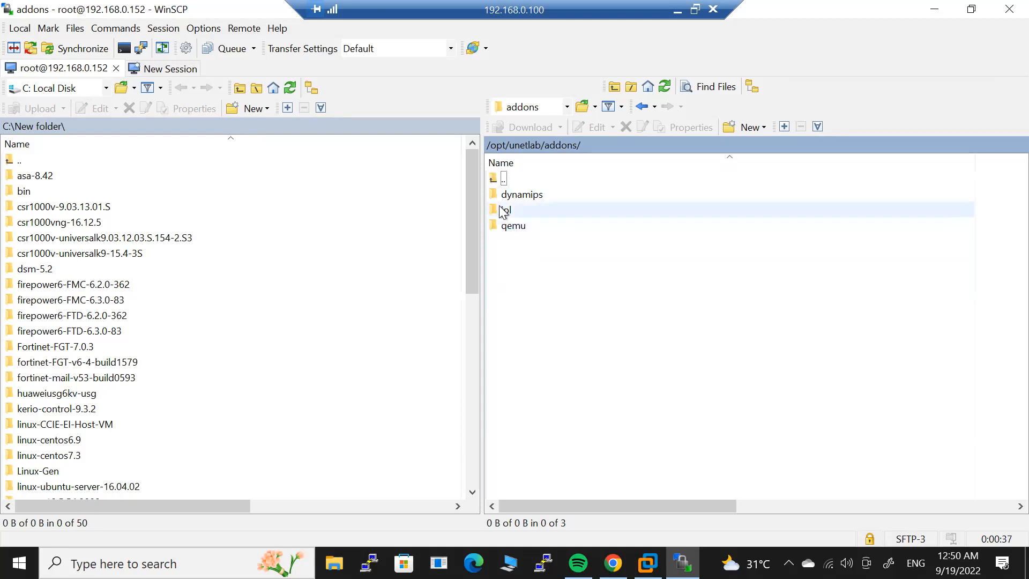
double_click(504, 211)
Check the server's iol/bin folder, return to iol, and open the local bin folder of IOL images.
double_click(504, 195)
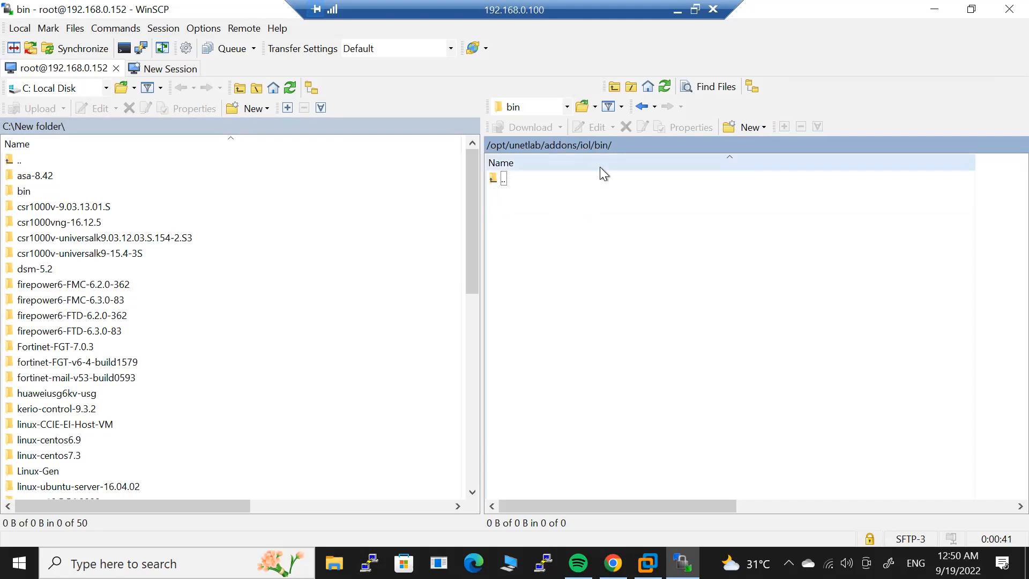
left_click(580, 145)
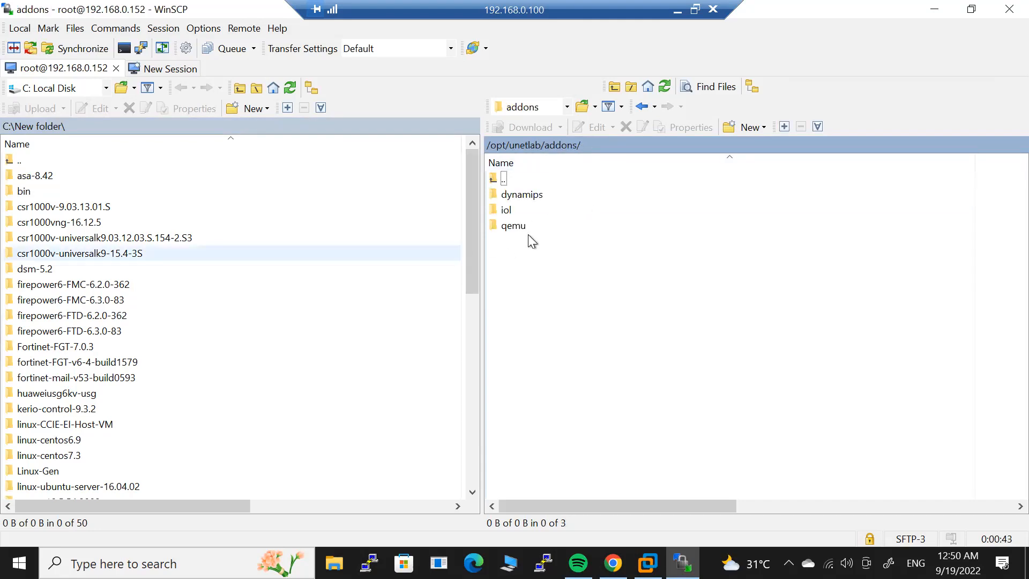
double_click(507, 210)
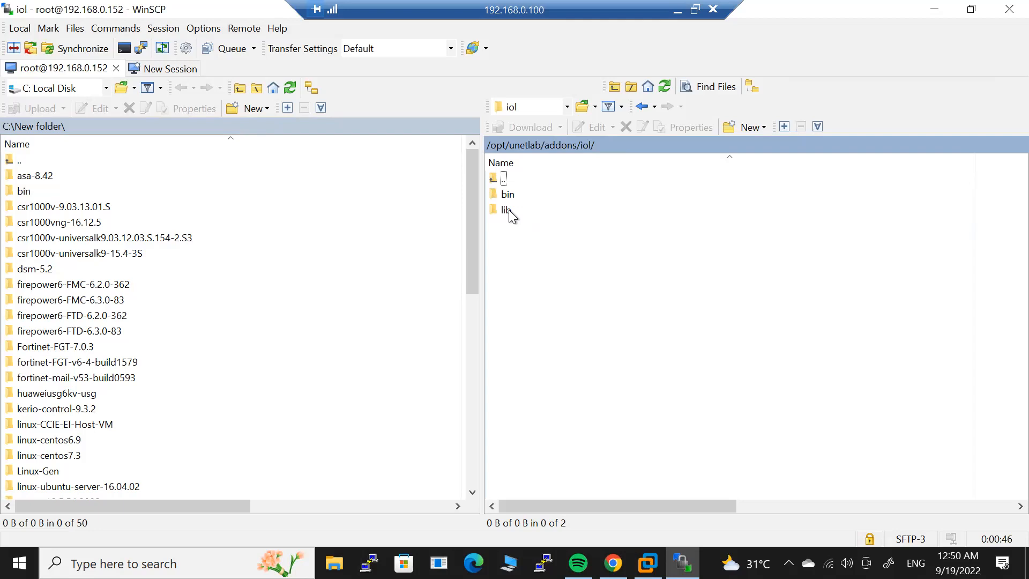
double_click(22, 192)
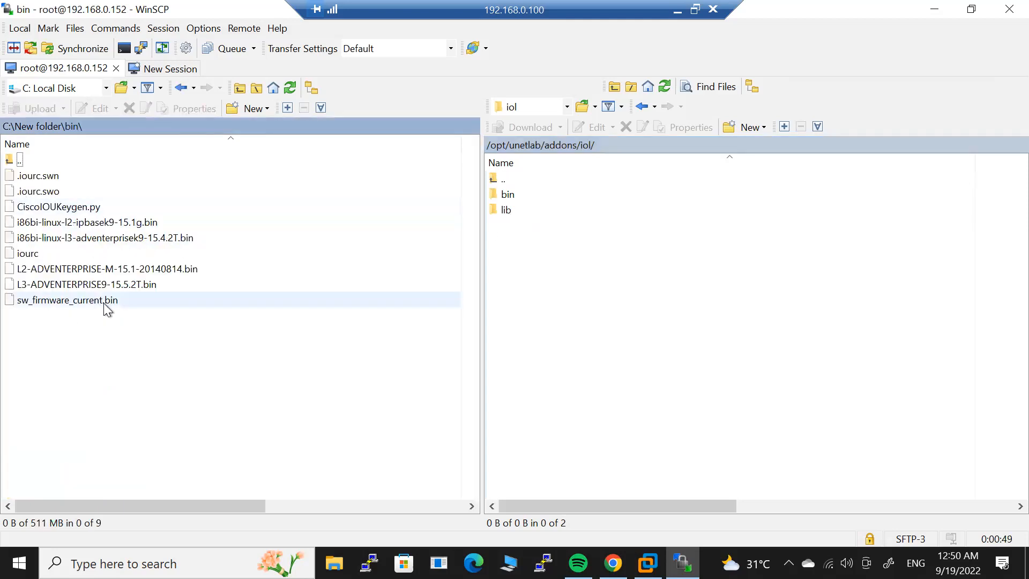
Copy the local bin folder into the server's iol folder and verify the uploaded files.
left_click(47, 124)
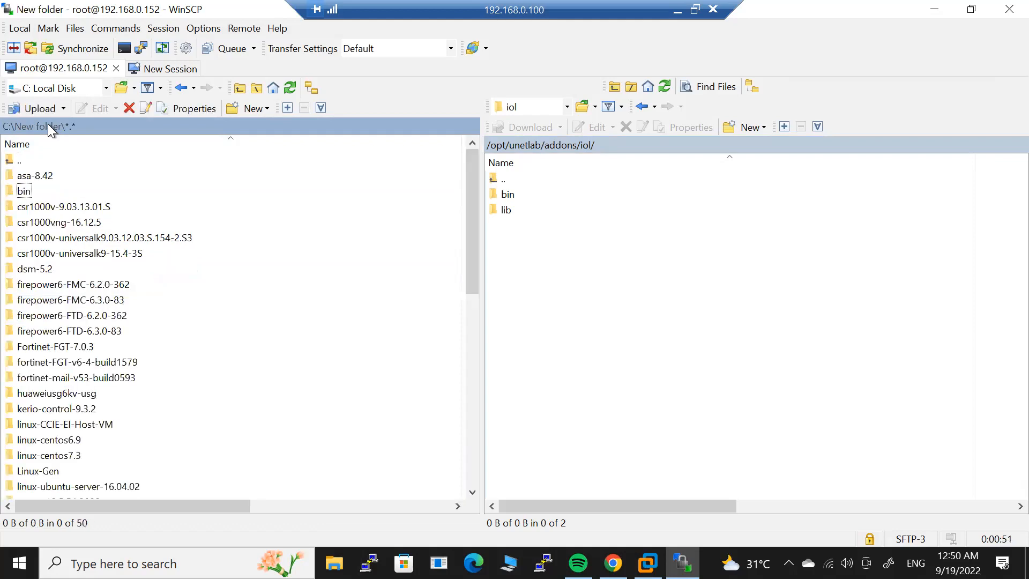
left_click(12, 194)
left_click_drag(11, 194, 606, 243)
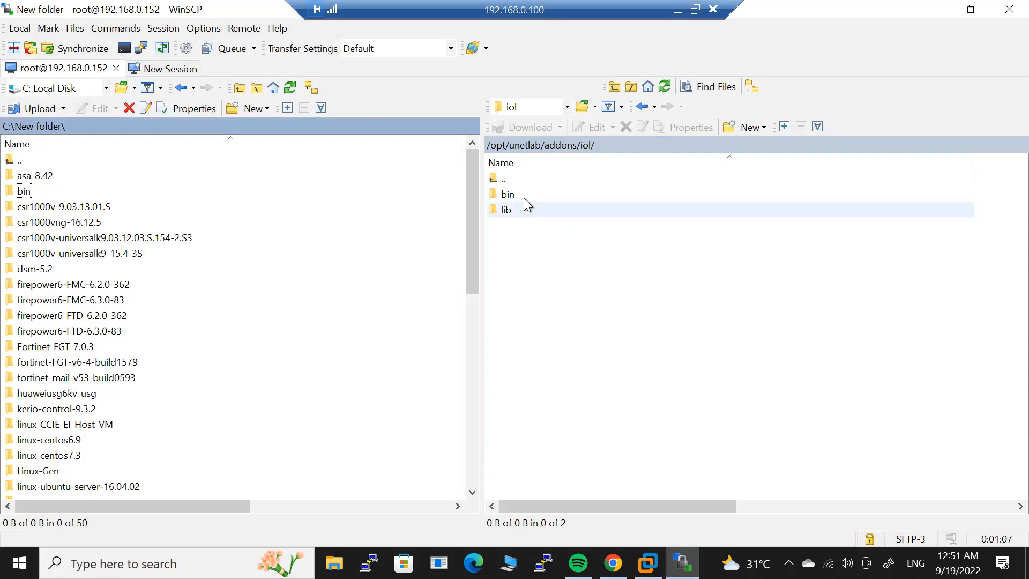
double_click(511, 195)
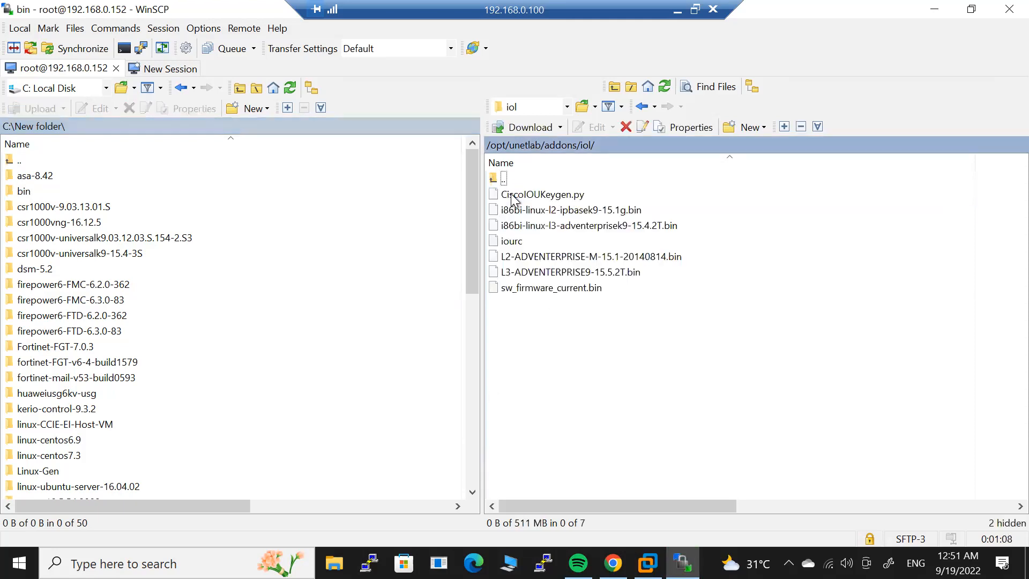
left_click(582, 147)
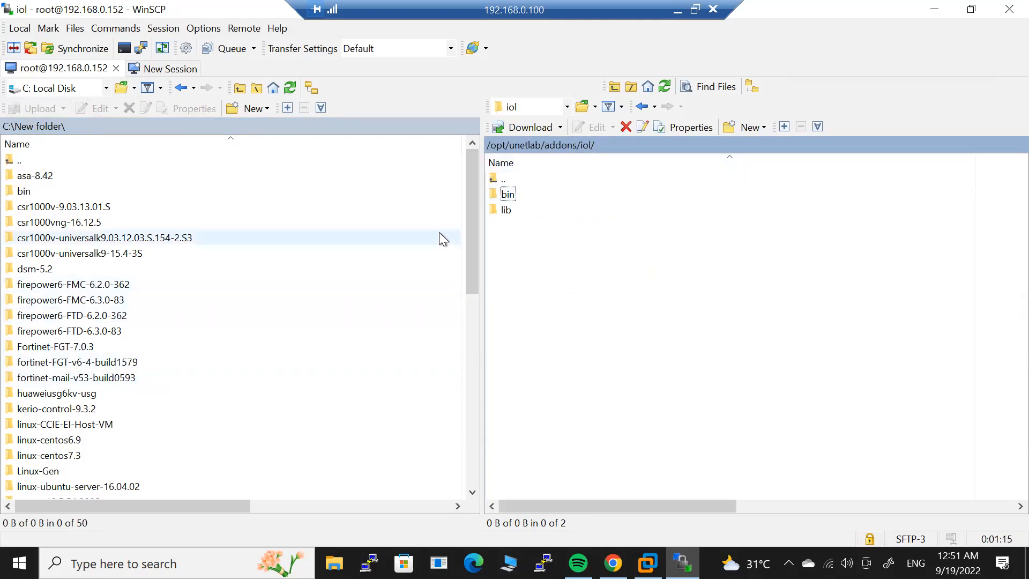
left_click_drag(469, 217, 475, 289)
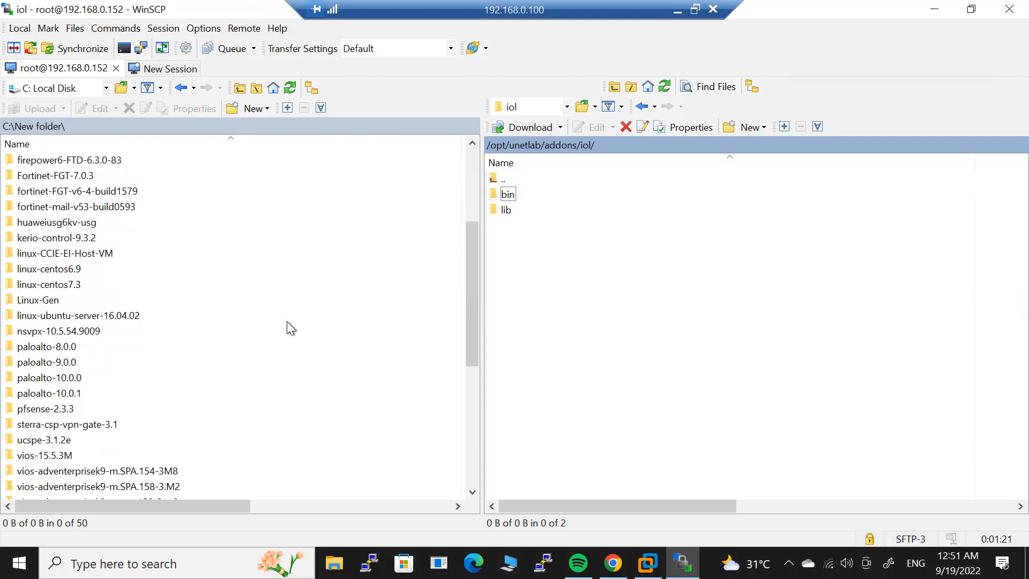
Open the server's /opt/unetlab/addons/qemu/ folder as the upload target.
left_click(558, 147)
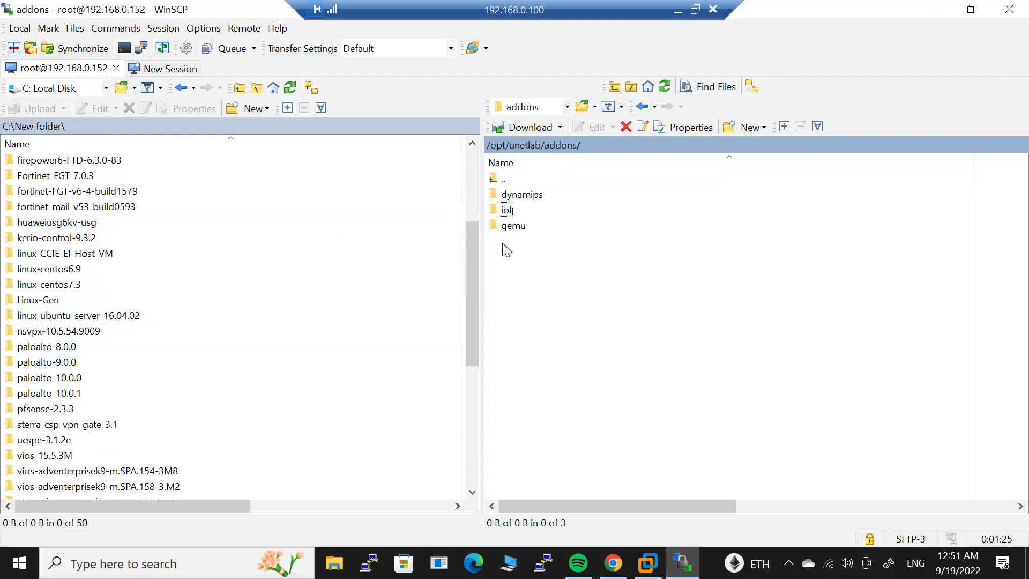
left_click(512, 227)
double_click(512, 227)
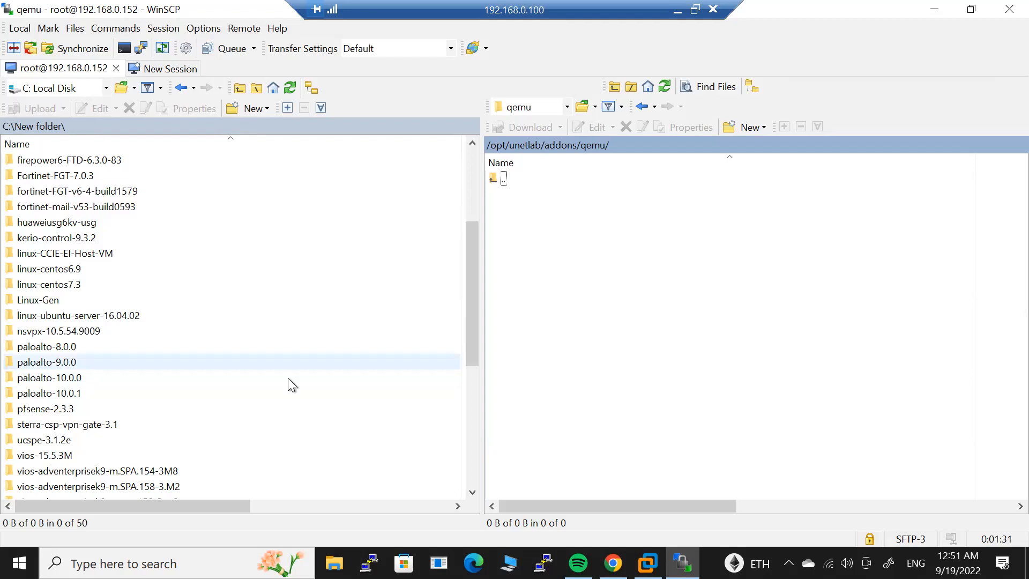
left_click(74, 365)
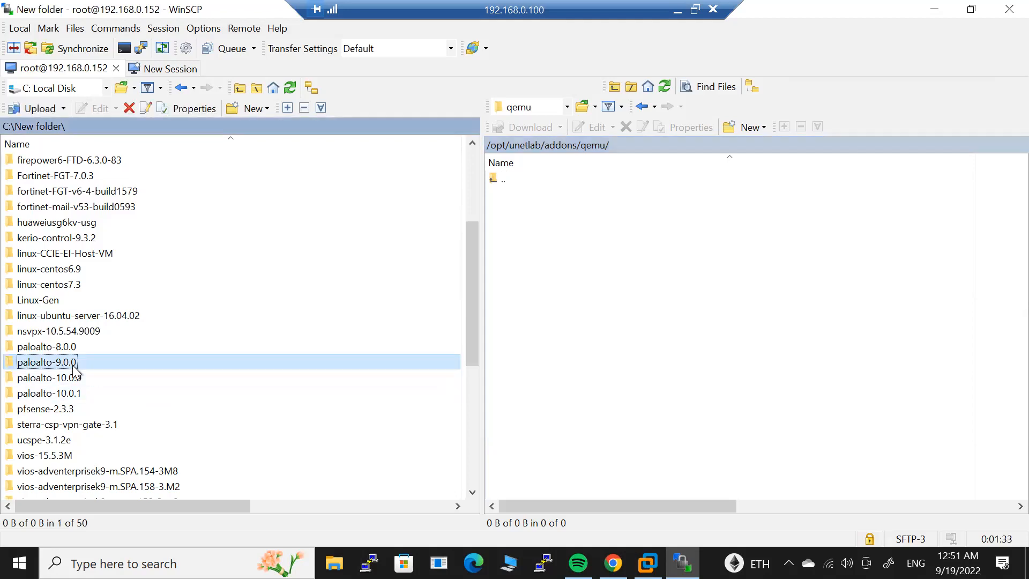
left_click(426, 355, "ctrl")
left_click_drag(472, 336, 465, 384)
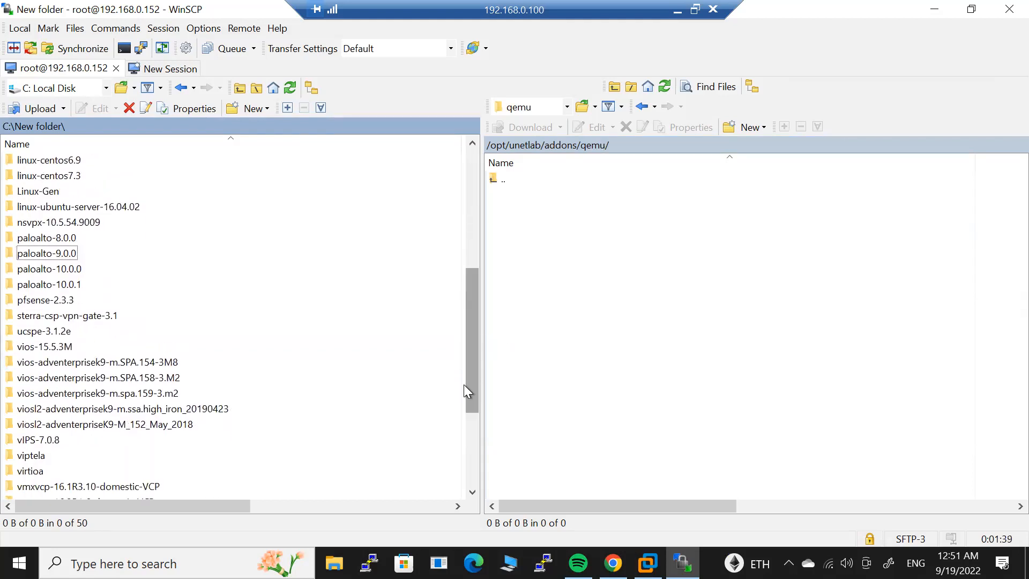
Select paloalto-9.0.0 and the four vIOS/vIOSL2 folders and upload them into qemu.
left_click(145, 378)
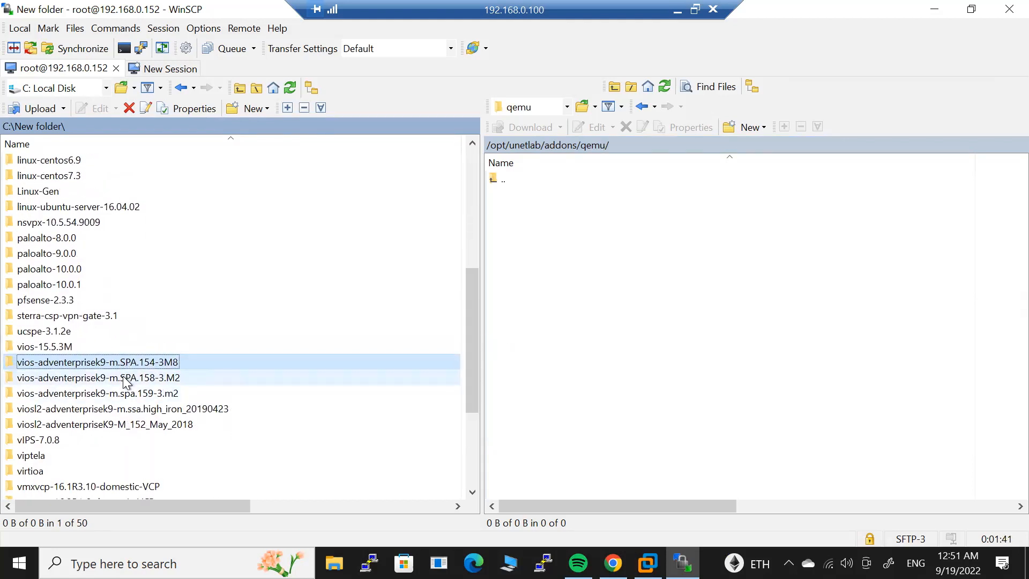
left_click(125, 369, "ctrl")
left_click(123, 400, "shift")
left_click(123, 425, "shift")
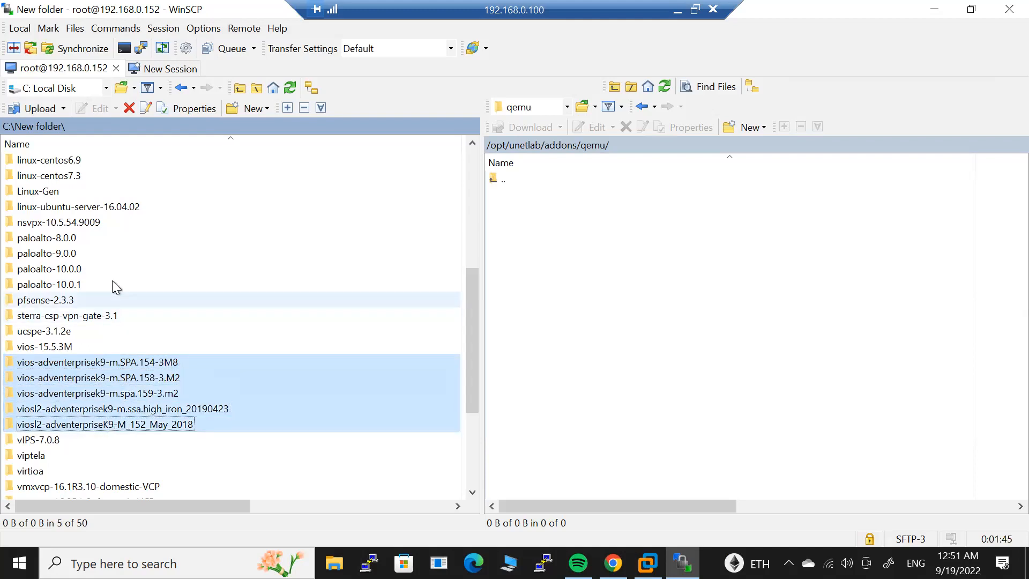
left_click(73, 256, "shift")
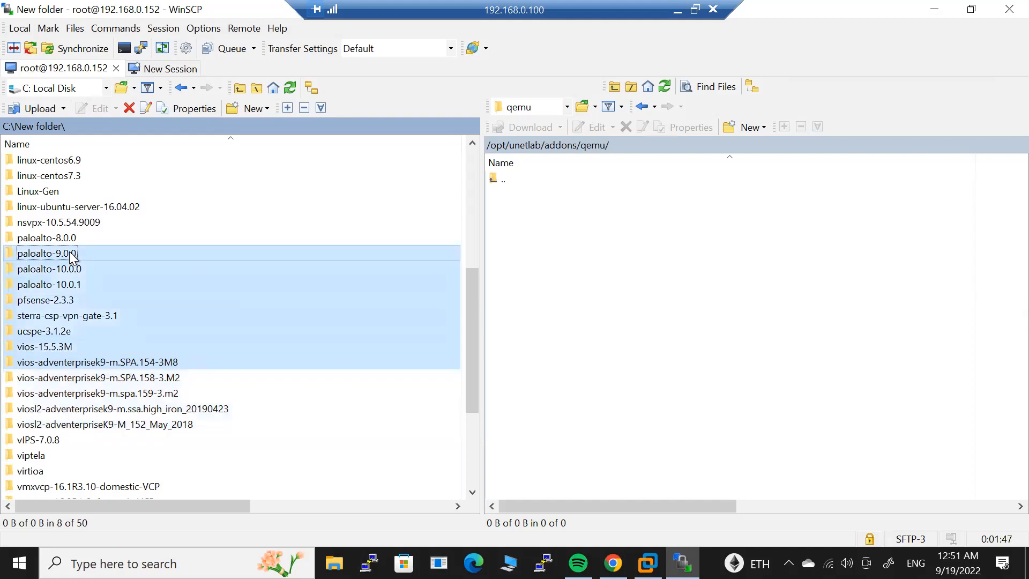
left_click(270, 409)
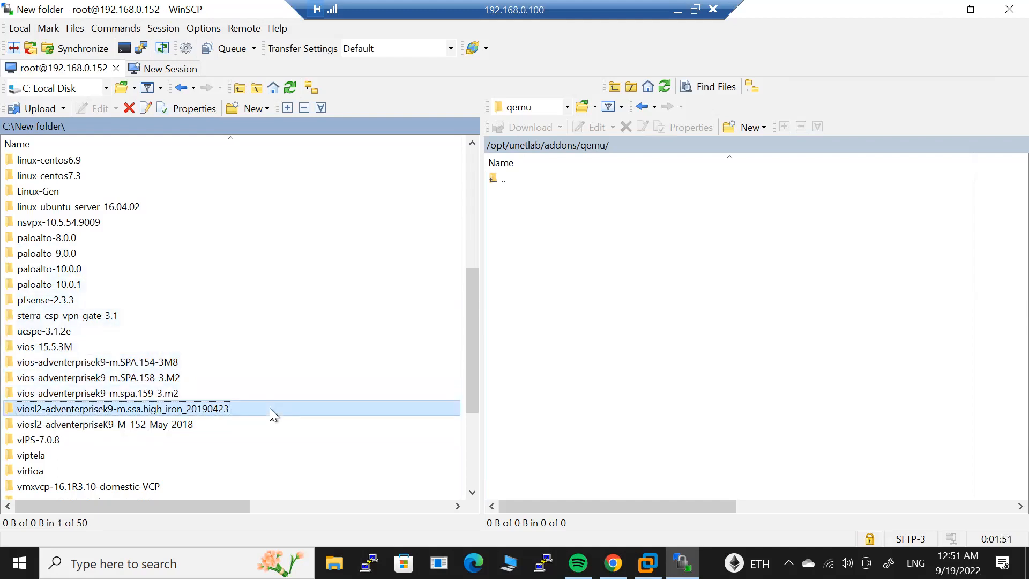
left_click(144, 390, "ctrl")
left_click(139, 382, "ctrl")
left_click(137, 364, "ctrl")
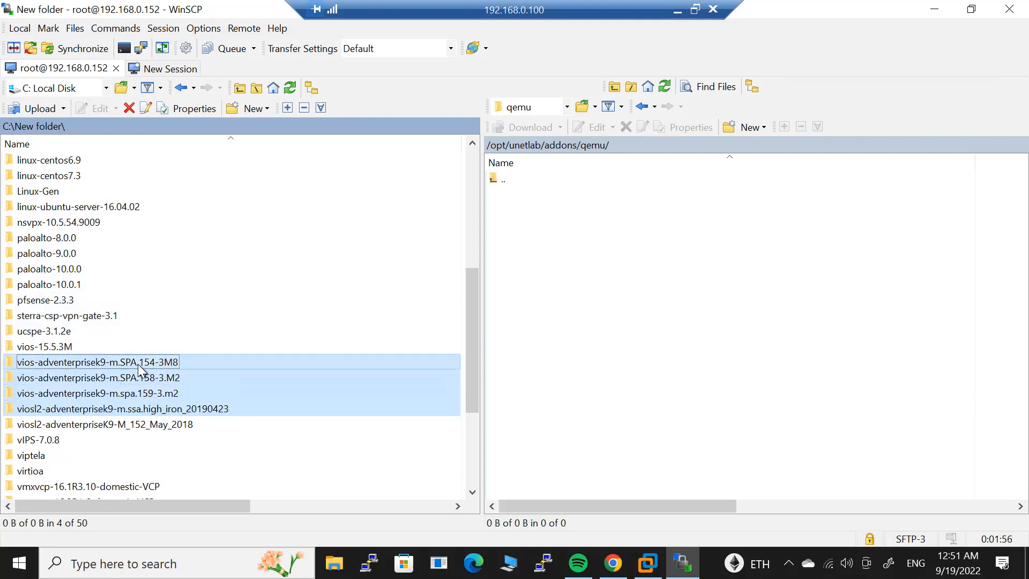
left_click(71, 257, "ctrl")
left_click_drag(150, 379, 626, 335)
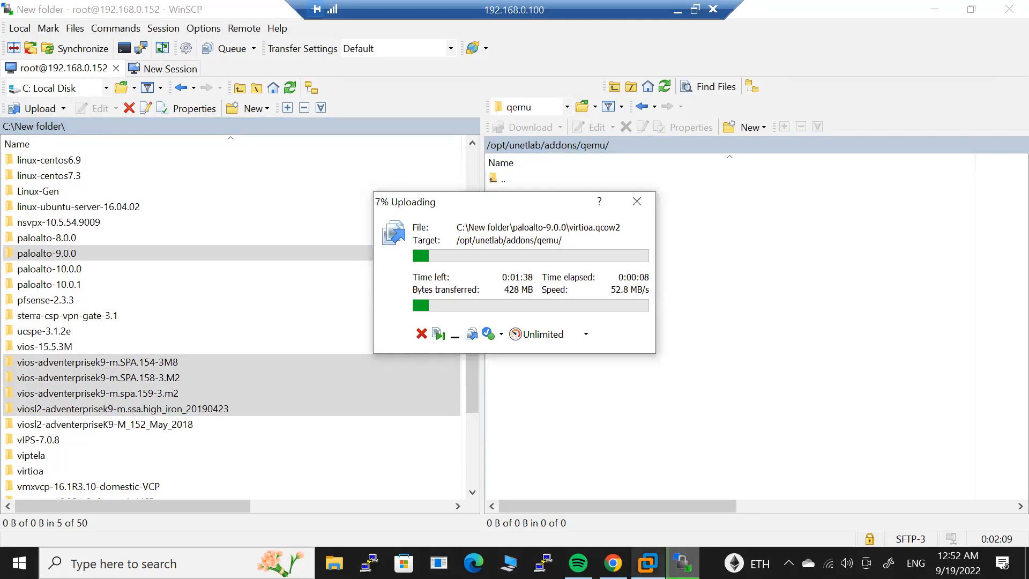
left_click(613, 563)
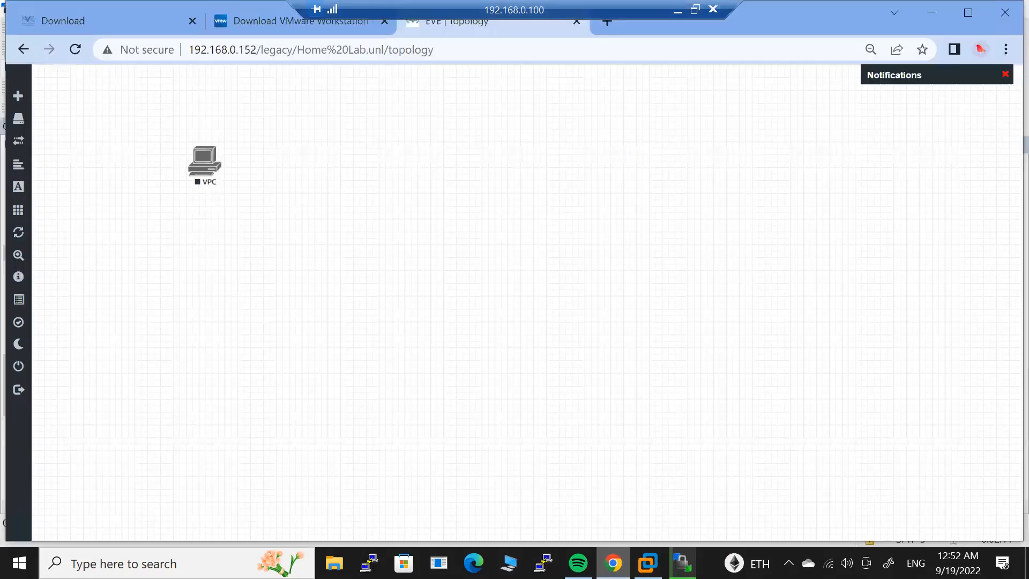
right_click(395, 172)
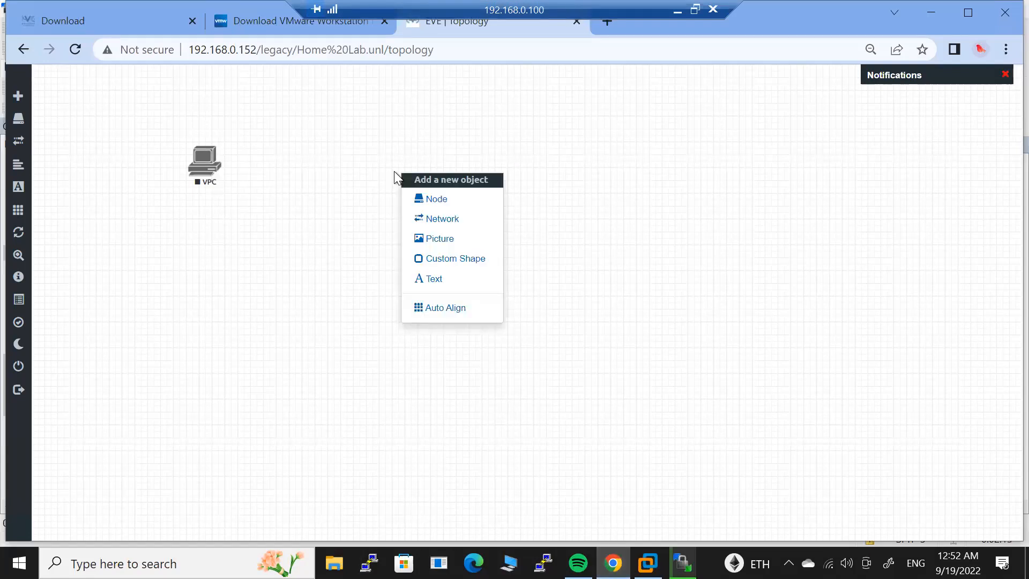
left_click(468, 200)
left_click(616, 166)
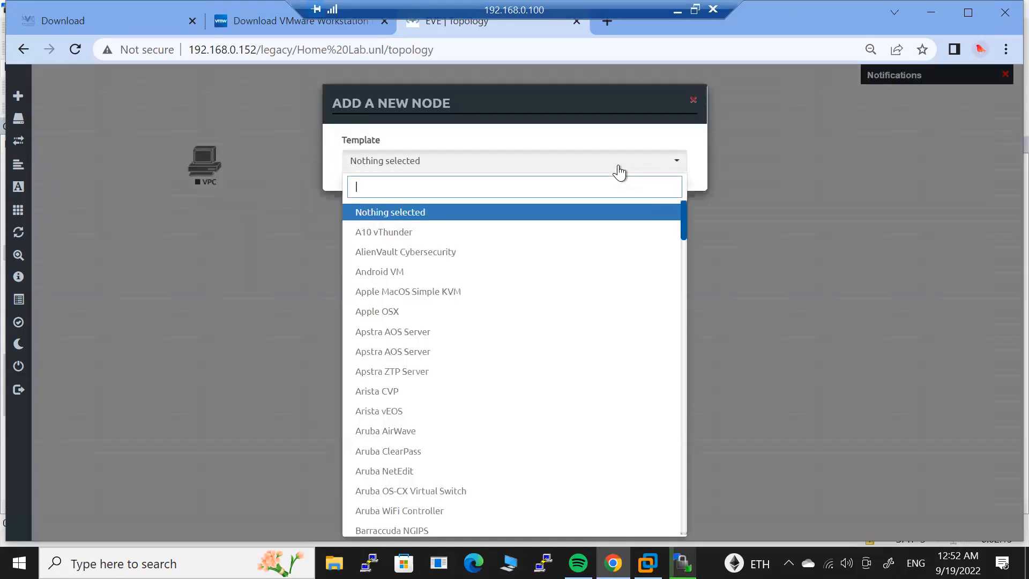
left_click_drag(684, 217, 699, 455)
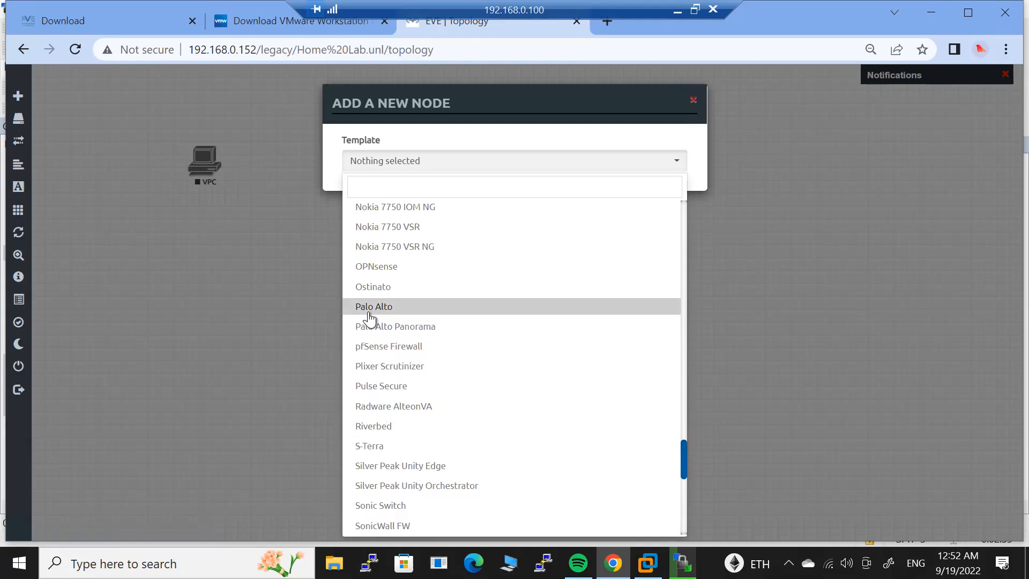
left_click_drag(370, 319, 650, 272)
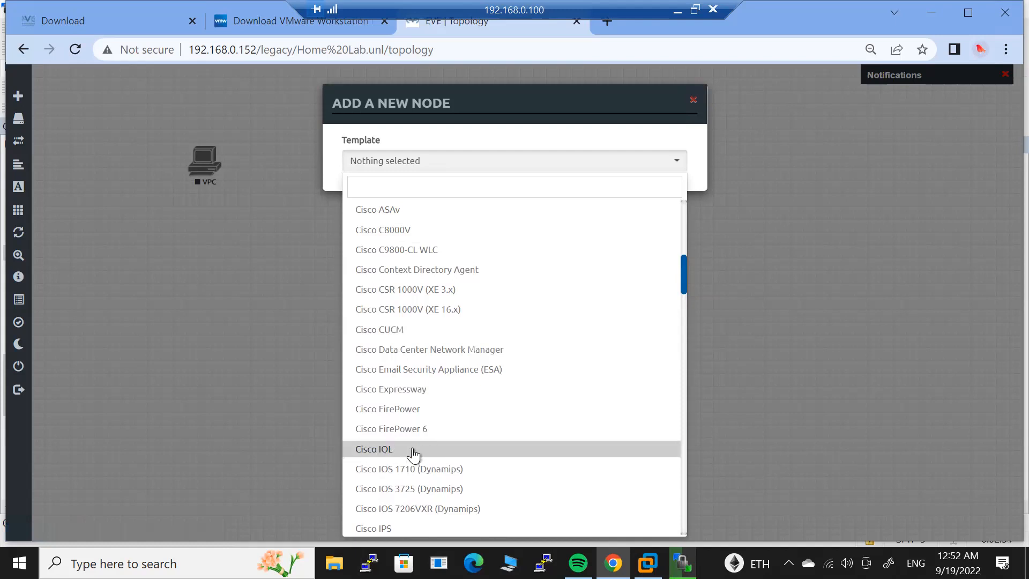
left_click_drag(424, 453, 388, 462)
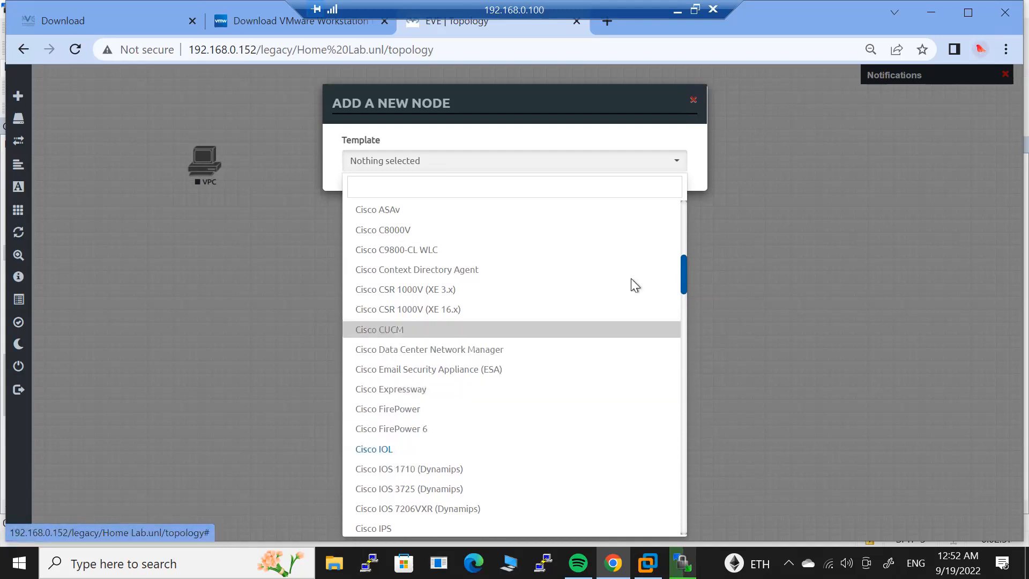
left_click(757, 280)
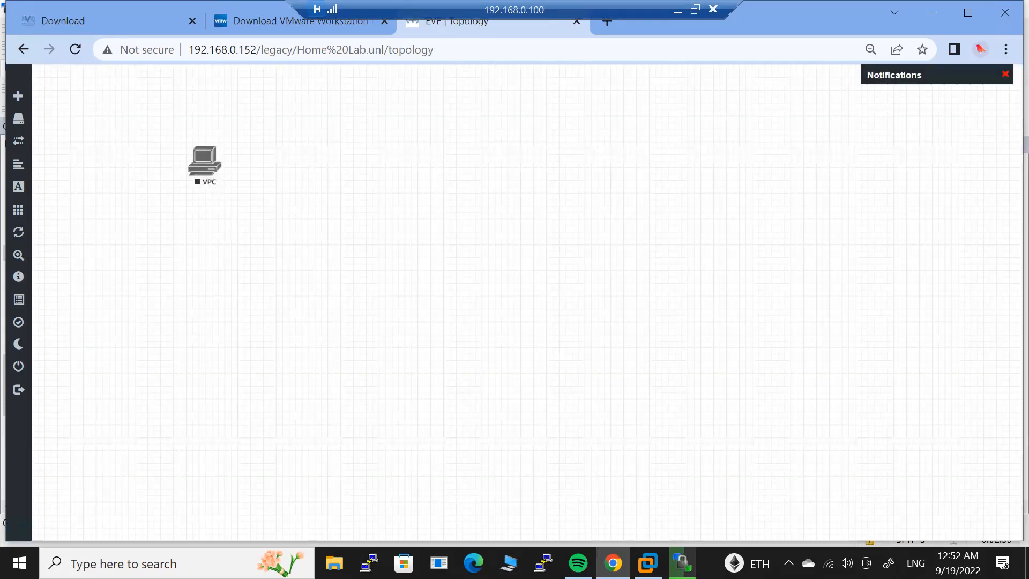
left_click(683, 562)
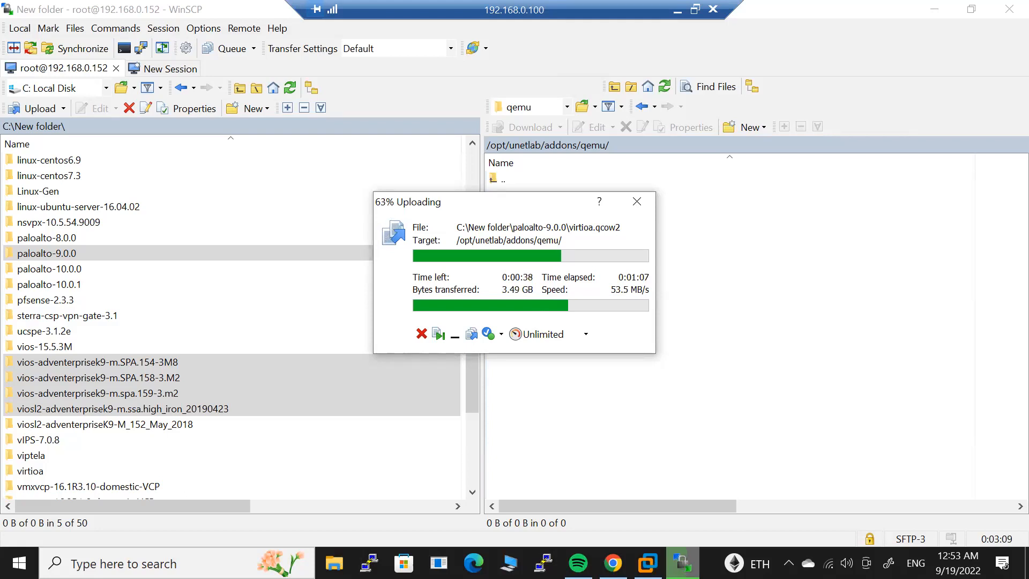
With the upload still running, bring up the Eve-NG Lab VM console and release input from it.
left_click(647, 563)
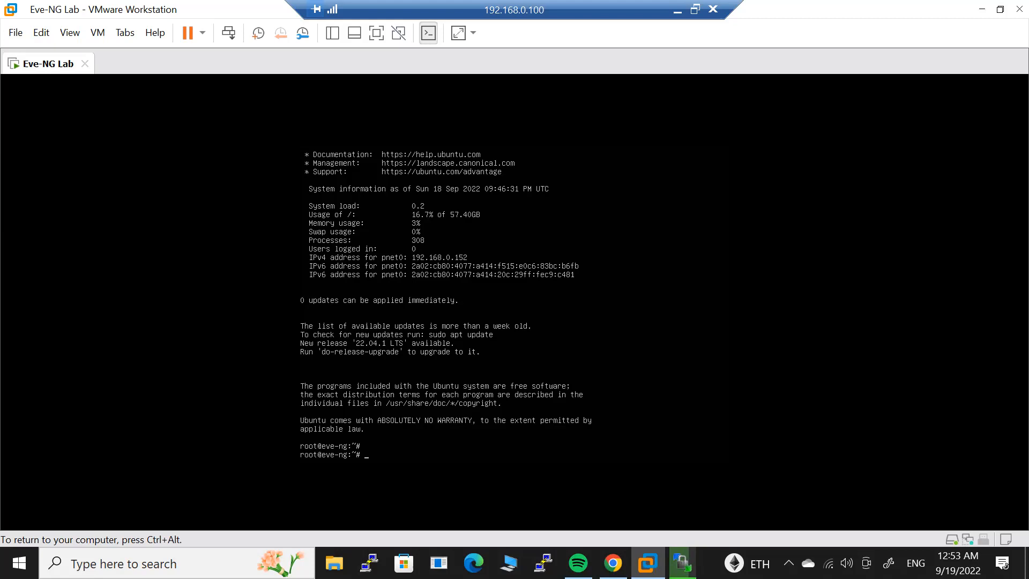
key("ctrl+alt")
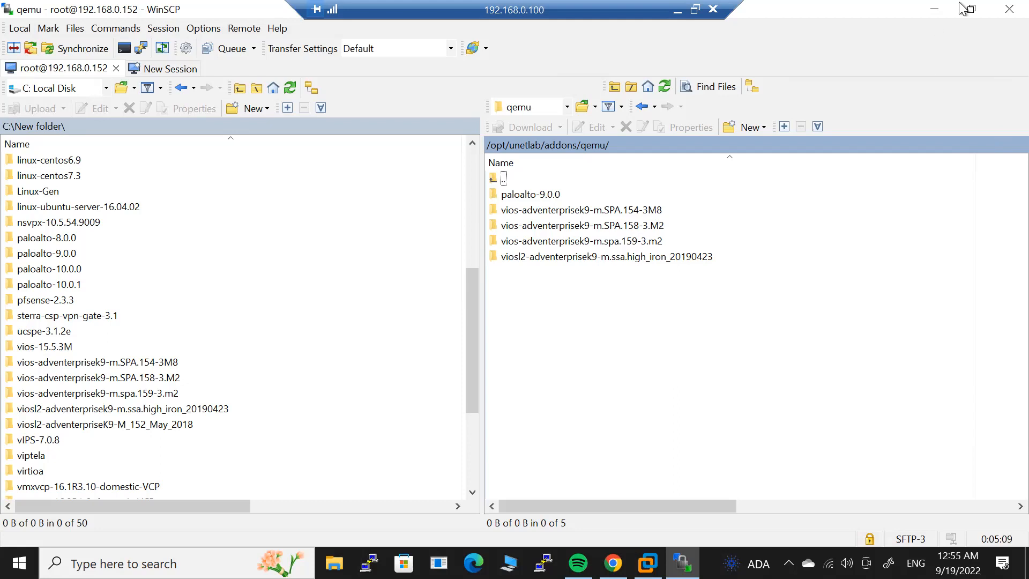
Close WinSCP and its session, then close VMware Workstation with Eve-NG Lab running in background.
left_click(1006, 9)
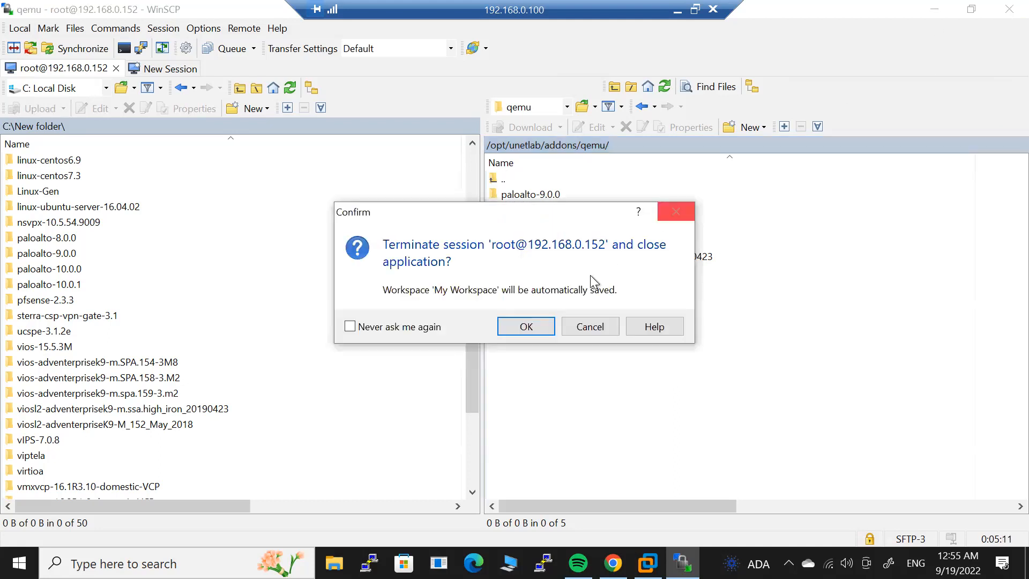
left_click(541, 327)
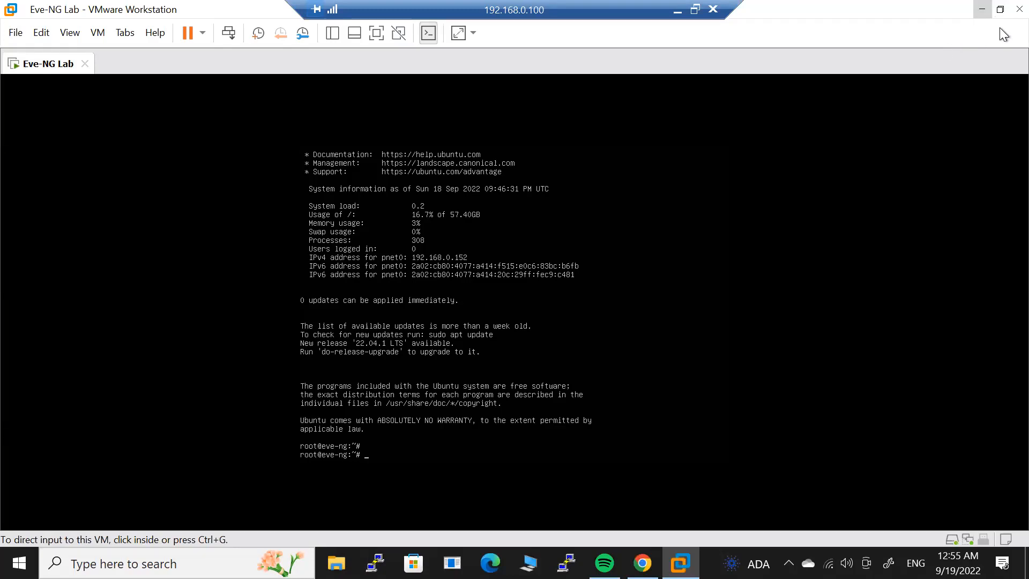
left_click(1020, 9)
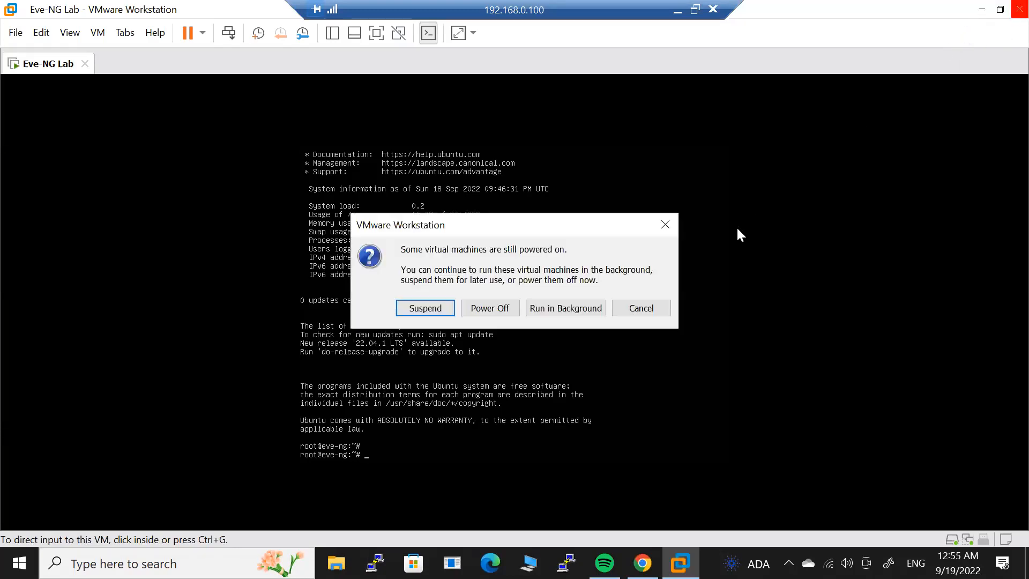
left_click(574, 304)
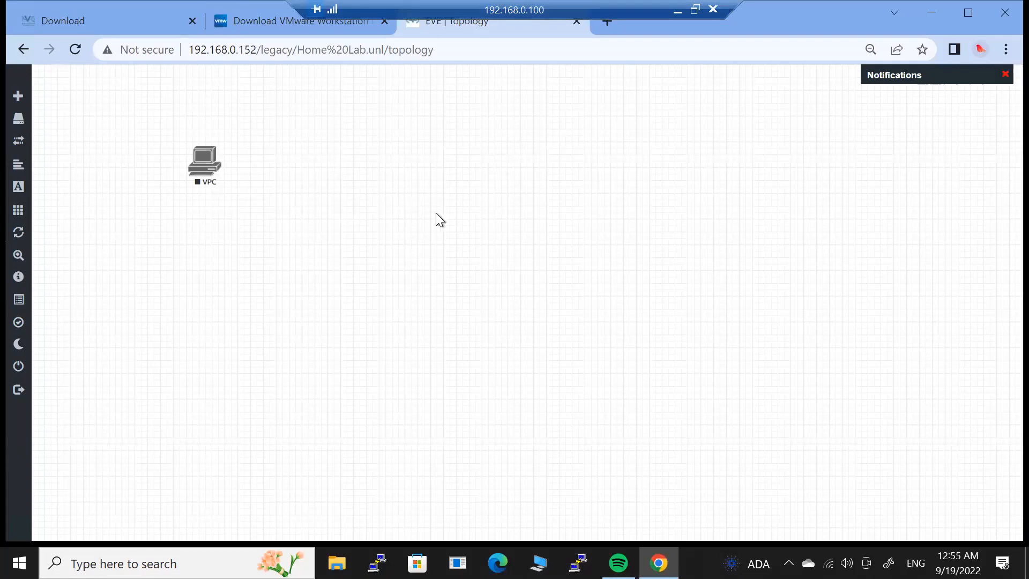
Add 3 Cisco IOL nodes with the Router.png icon, creating R2, R3 and R4.
right_click(368, 236)
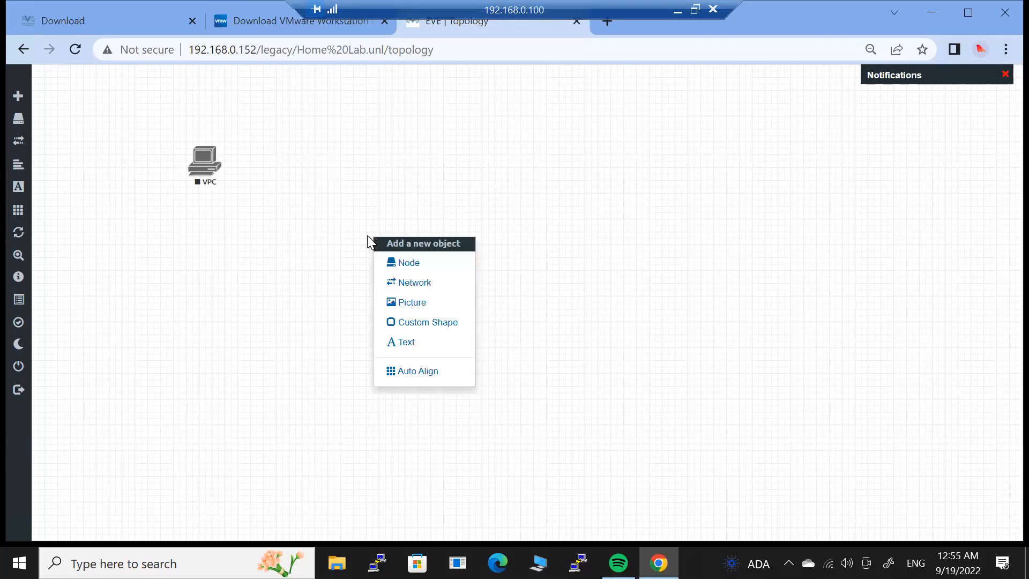
left_click(427, 264)
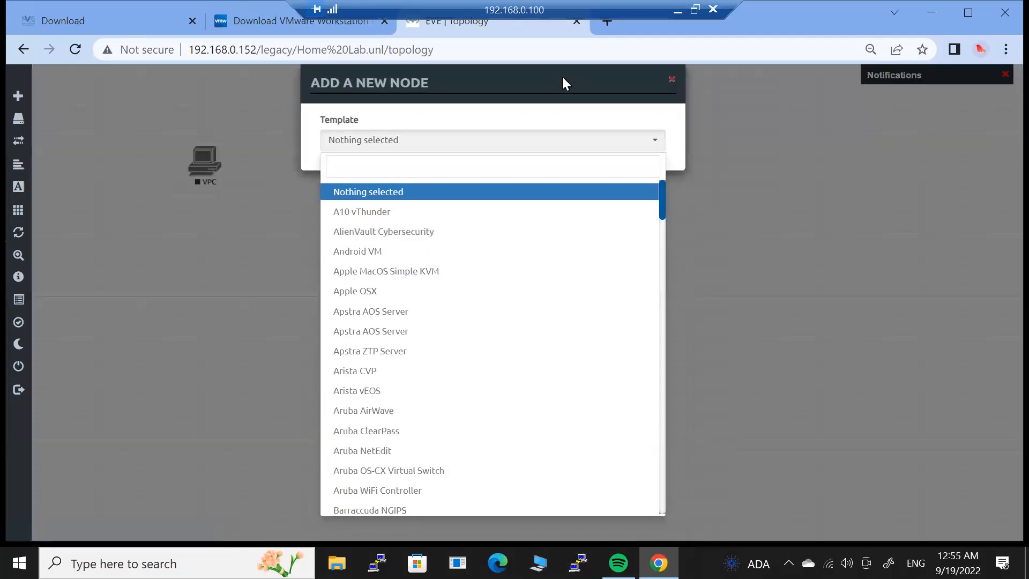
left_click_drag(663, 207, 667, 268)
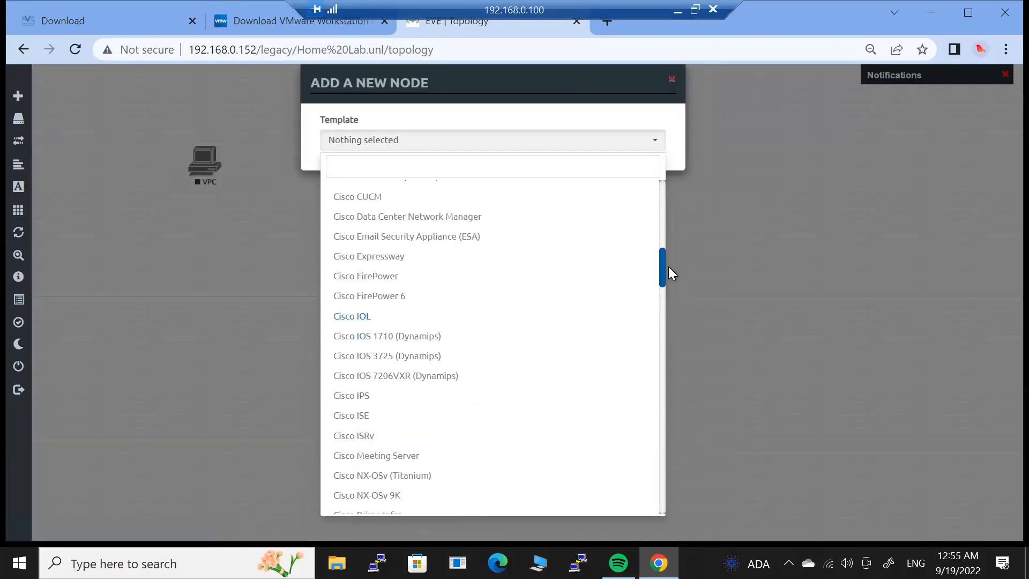
left_click(418, 317)
left_click(391, 196)
double_click(391, 196)
type("3")
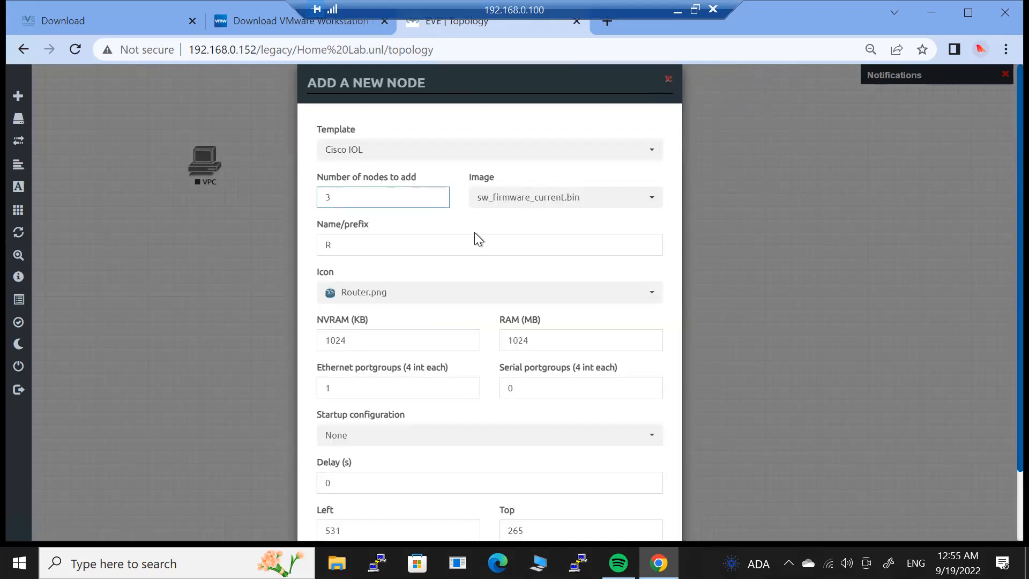
left_click(514, 292)
left_click(475, 266)
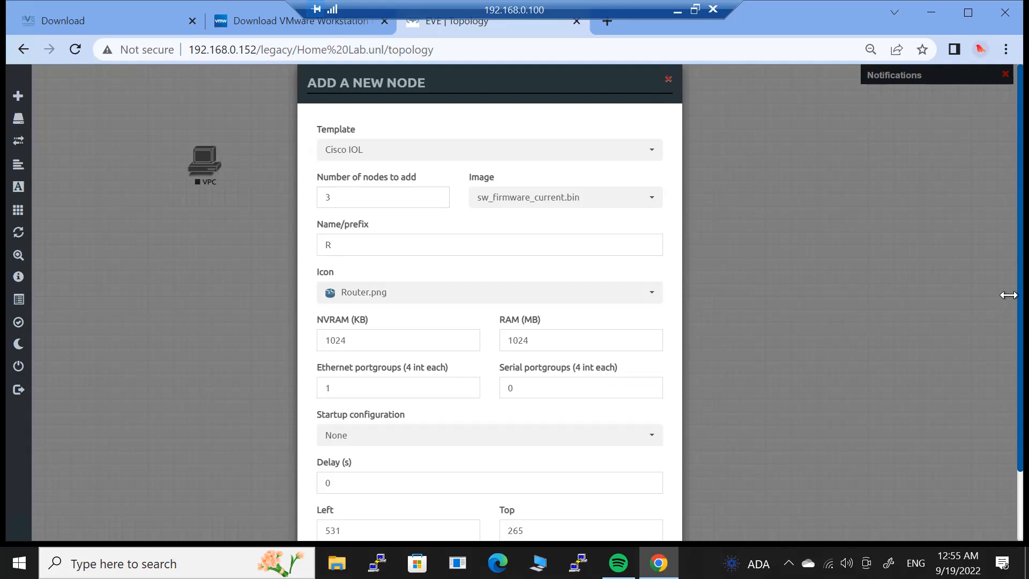
scroll(999, 291, "down", 2)
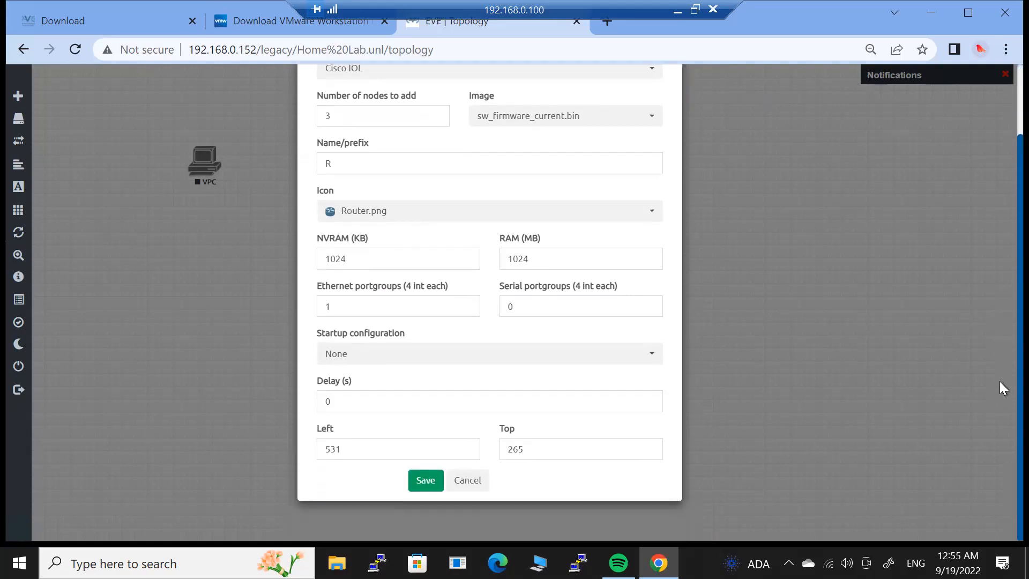
left_click(426, 481)
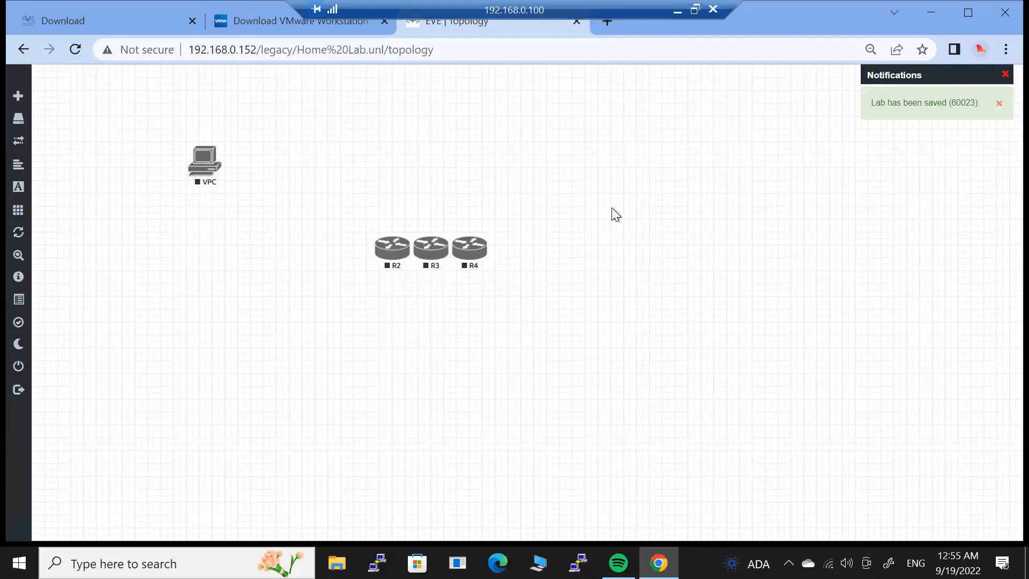
right_click(612, 207)
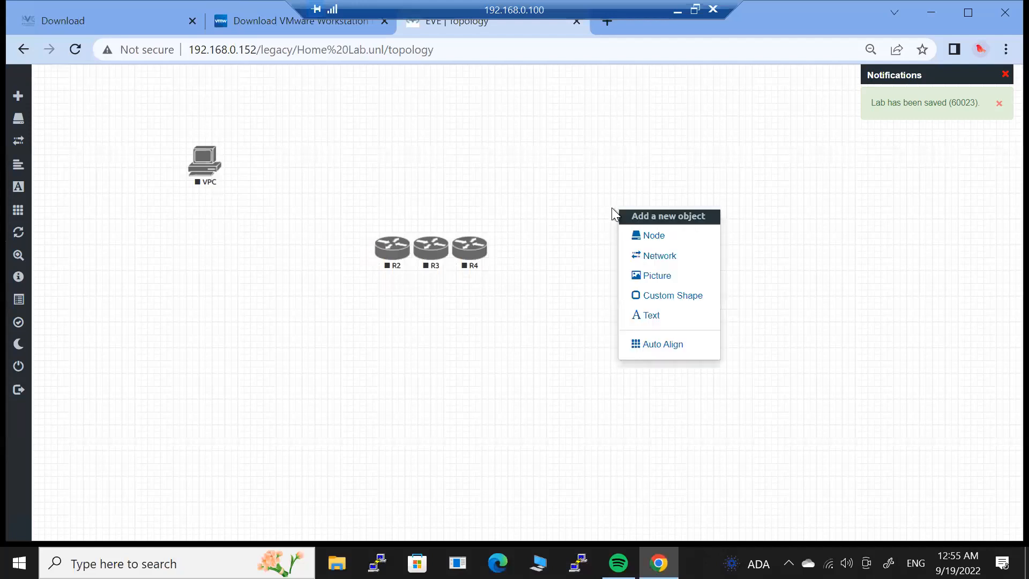
Add 3 Cisco vIOS Switch nodes, creating Switch5, Switch6 and Switch7.
left_click(647, 234)
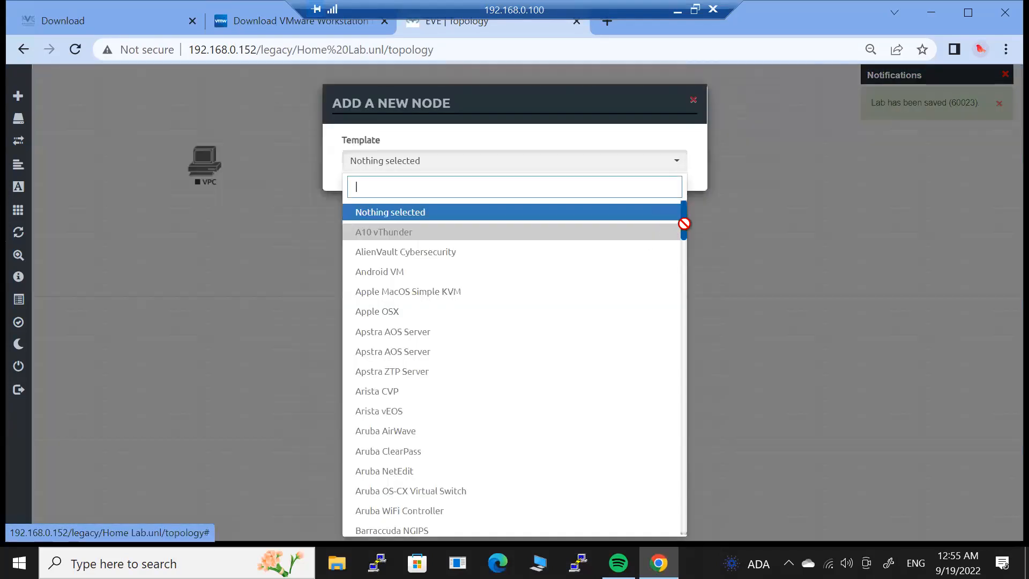
left_click_drag(681, 217, 688, 332)
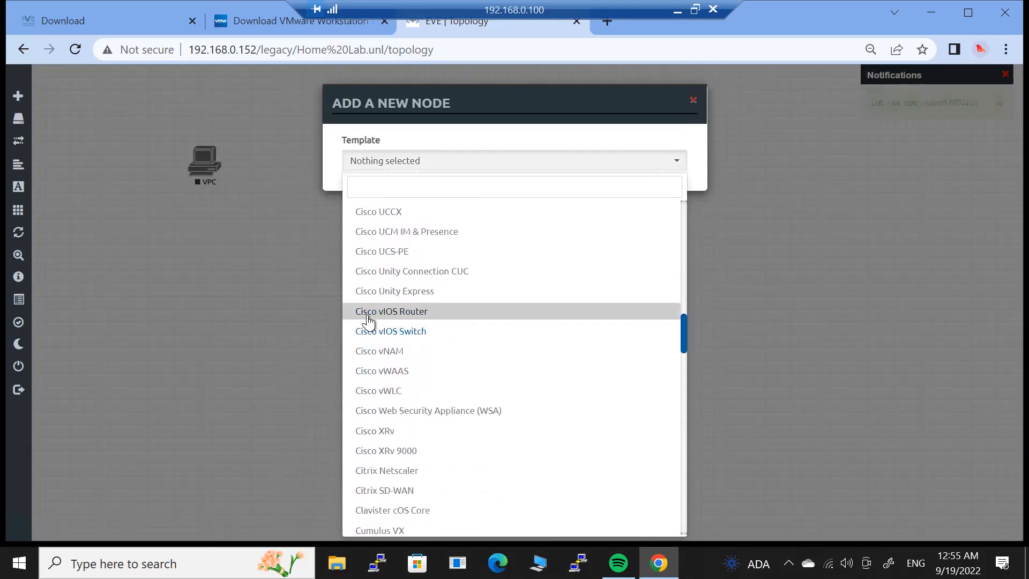
left_click(416, 330)
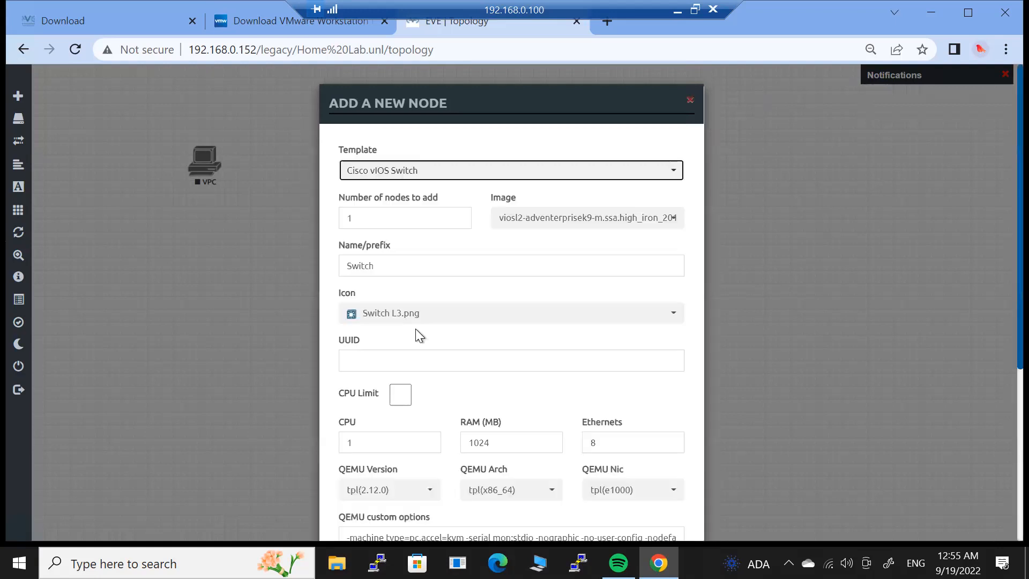
left_click(401, 210)
type("3")
left_click(531, 234)
scroll(999, 274, "down", 5)
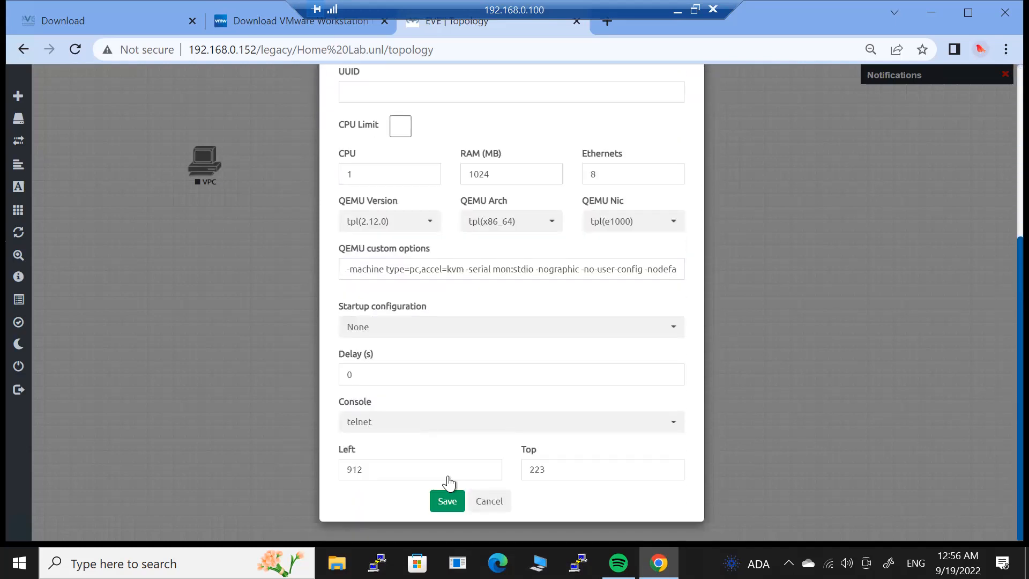
left_click(445, 503)
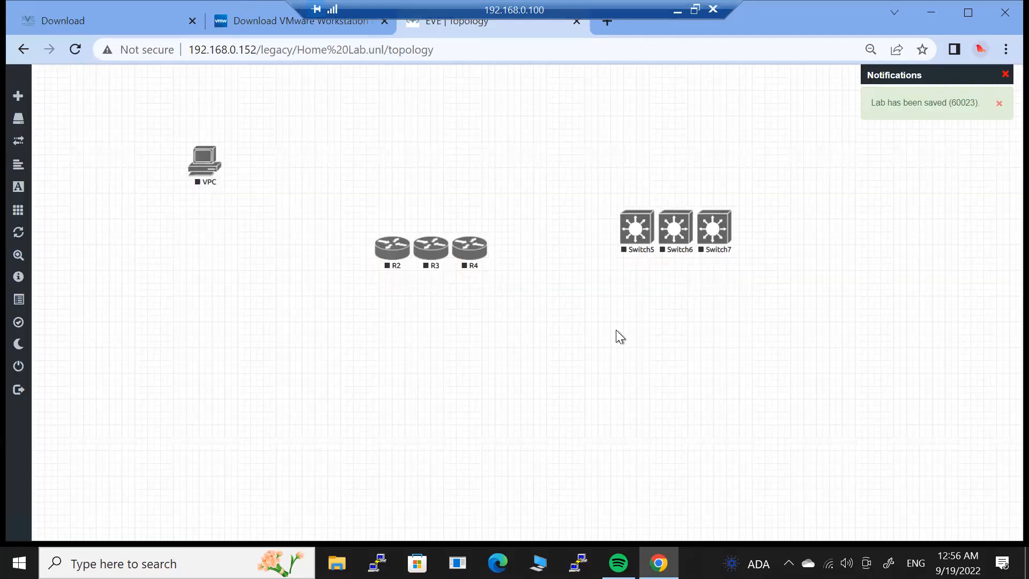
Add 3 Cisco vIOS Router nodes with 5 Ethernets each, creating vIOS8, vIOS9 and vIOS10.
right_click(506, 357)
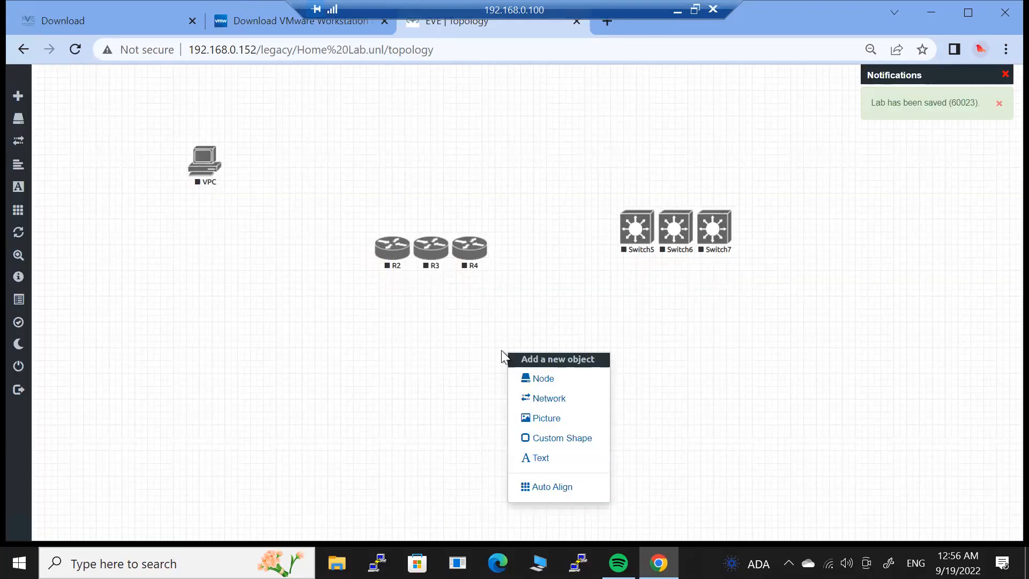
left_click(544, 379)
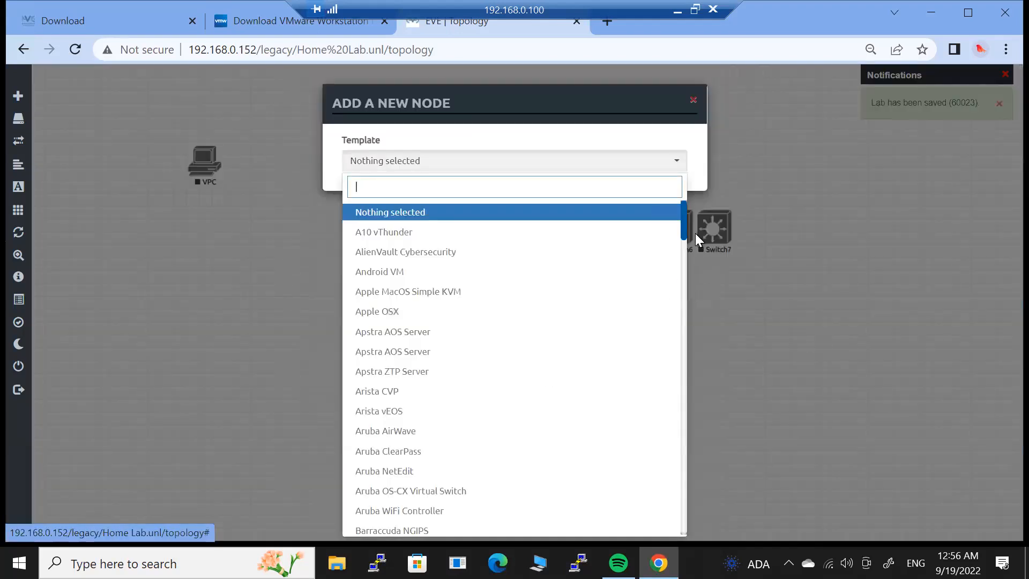
left_click_drag(683, 223, 687, 324)
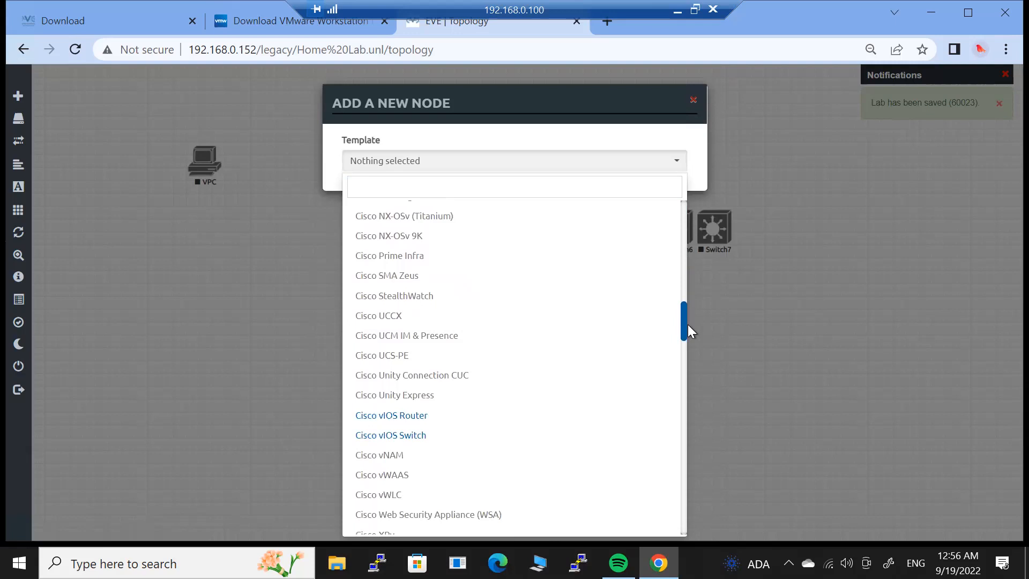
left_click_drag(688, 325, 688, 329)
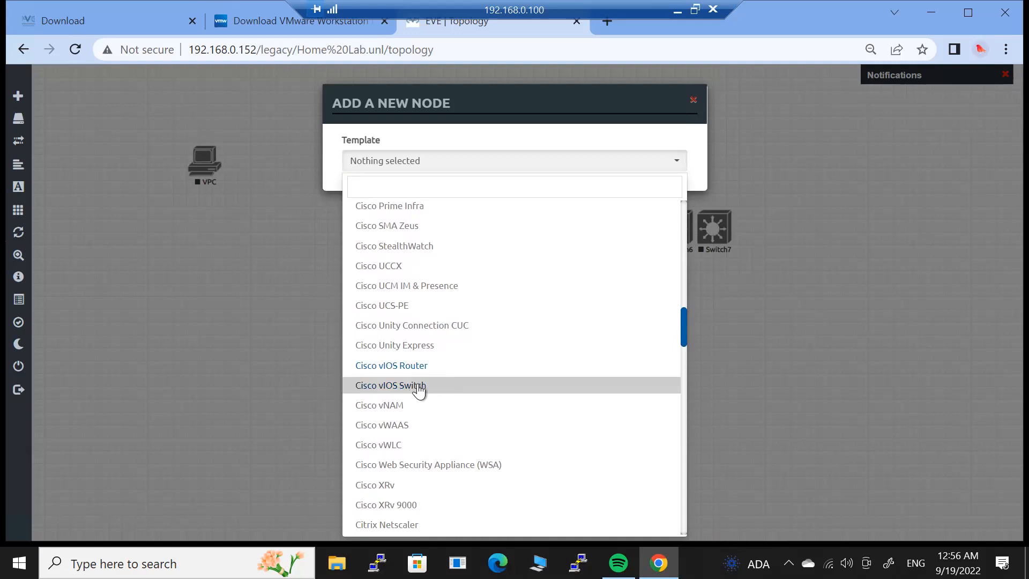
left_click(416, 366)
double_click(405, 213)
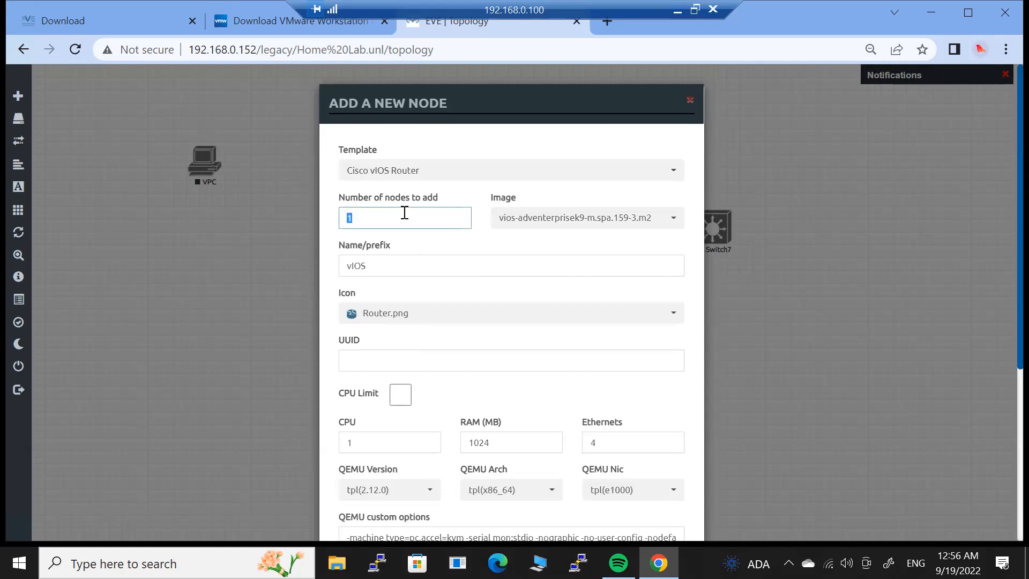
type("3")
left_click(640, 335)
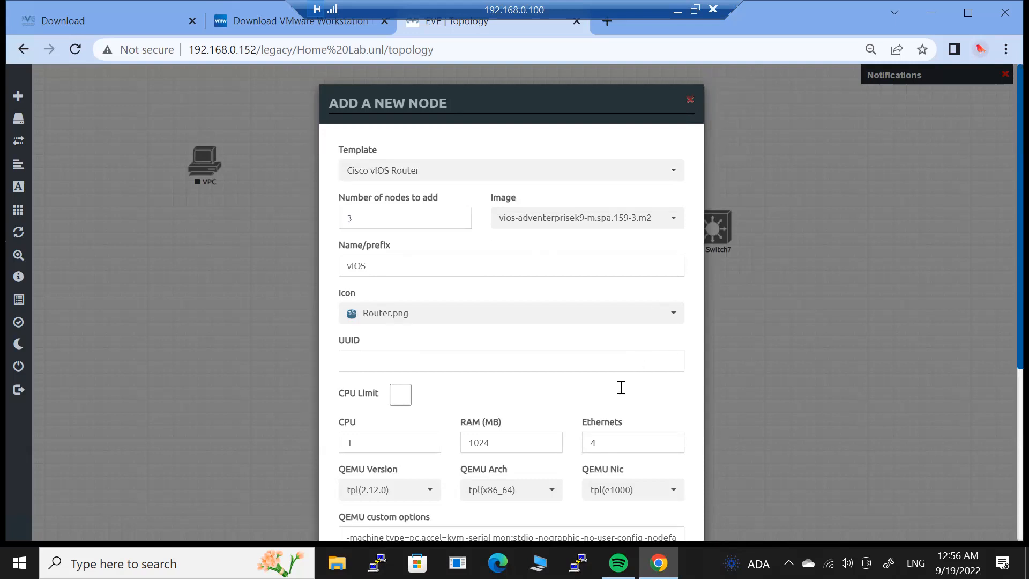
double_click(641, 442)
type("5")
left_click(661, 404)
left_click_drag(1001, 333, 999, 539)
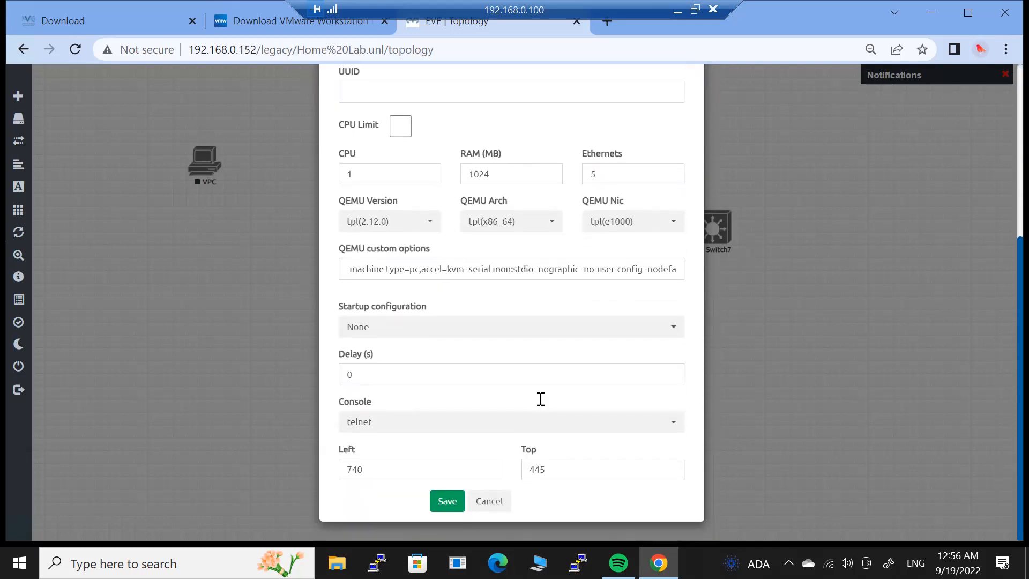
left_click(447, 501)
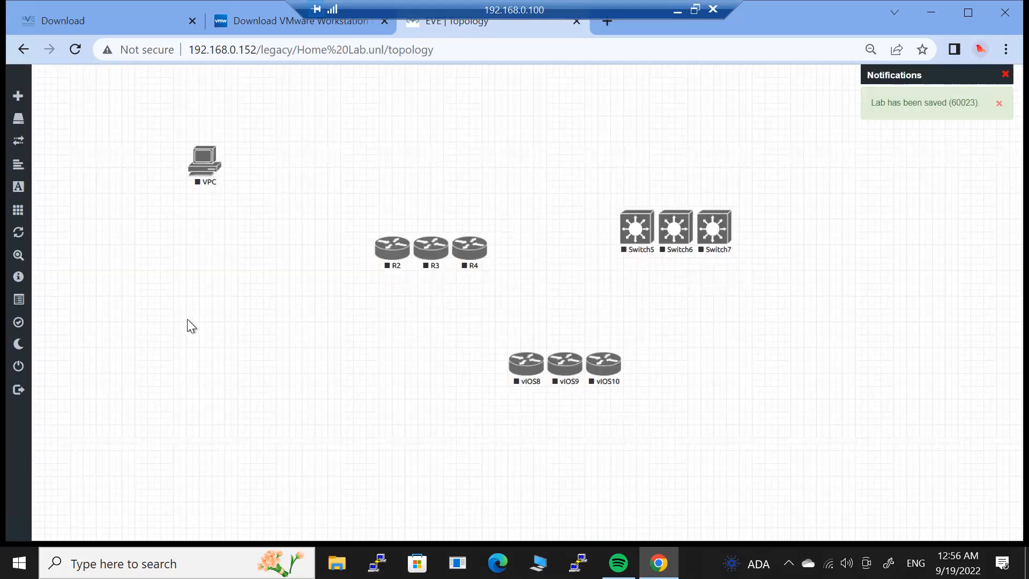
Add a Palo Alto node, found by searching 'palo', with 6 Ethernet interfaces.
right_click(182, 332)
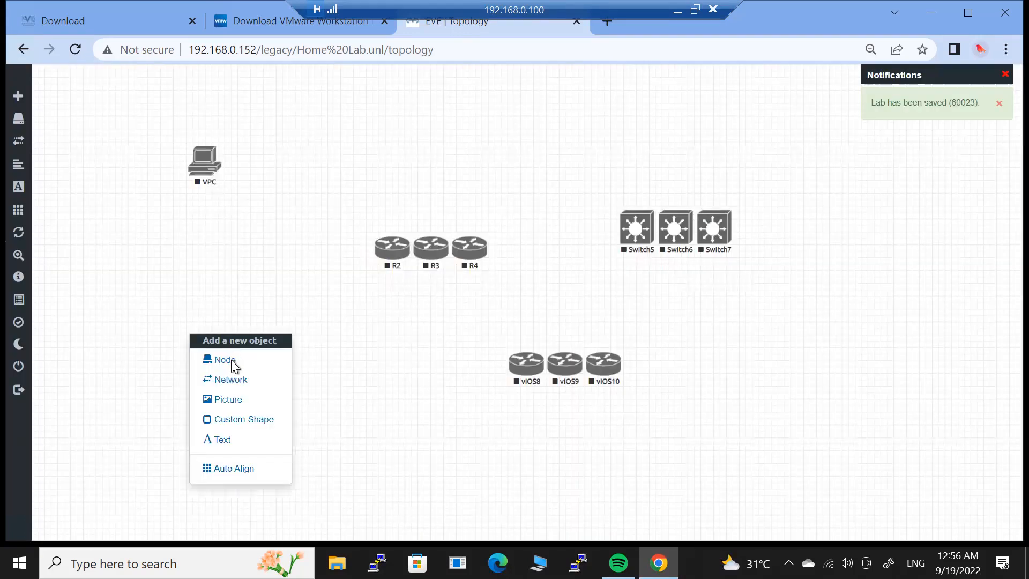
left_click(230, 362)
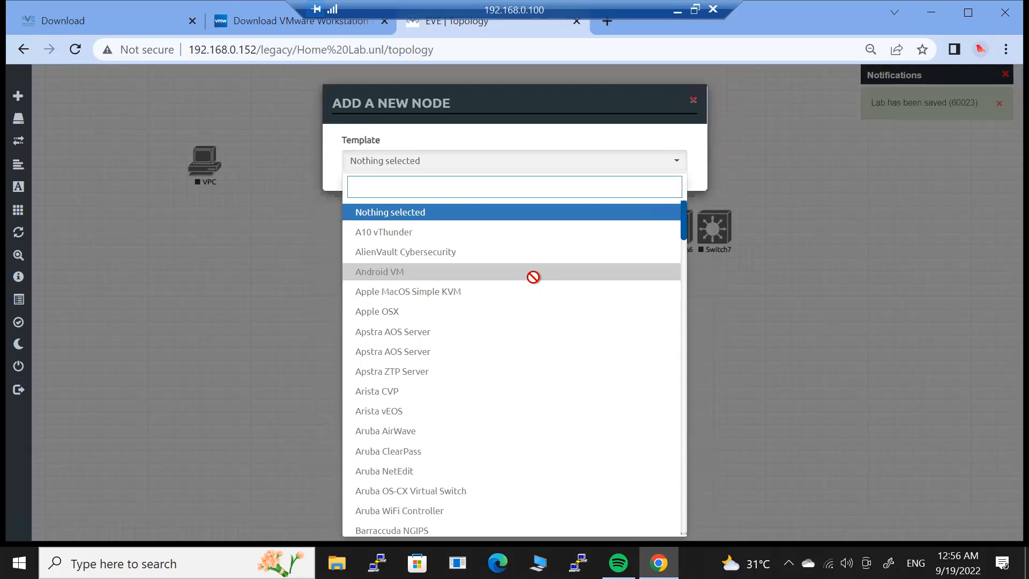
type("palo")
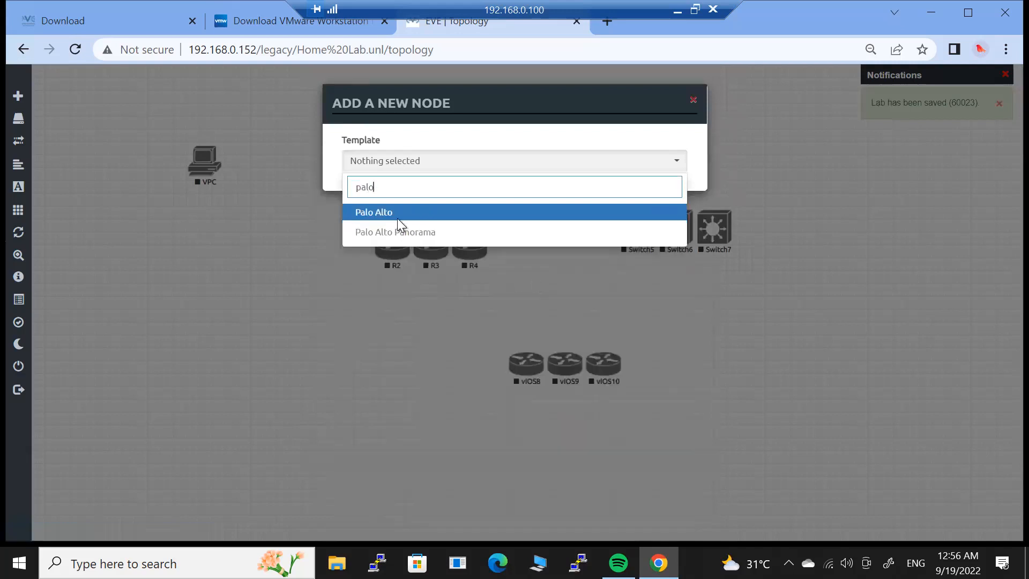
left_click(395, 215)
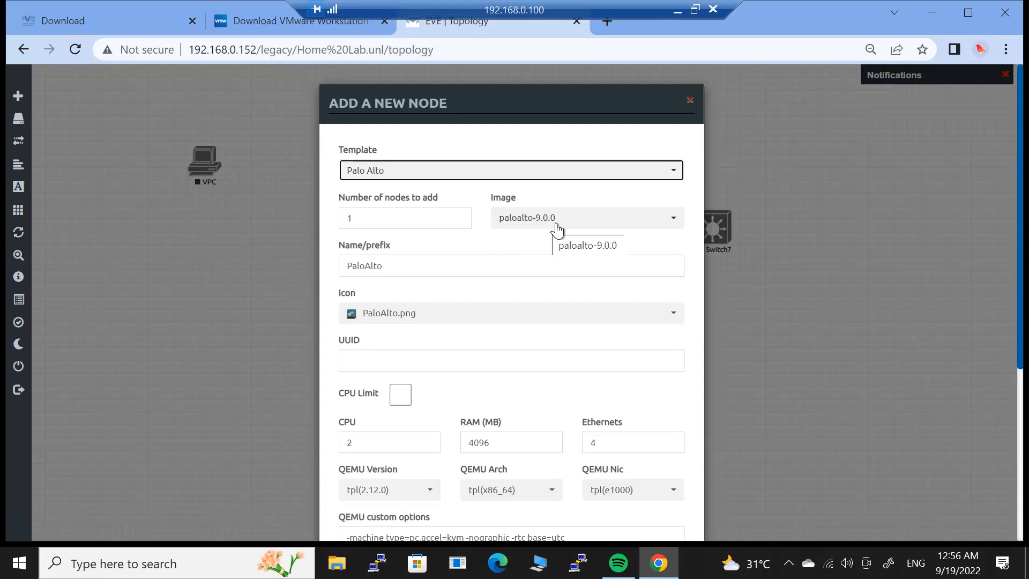
left_click(630, 391)
double_click(625, 440)
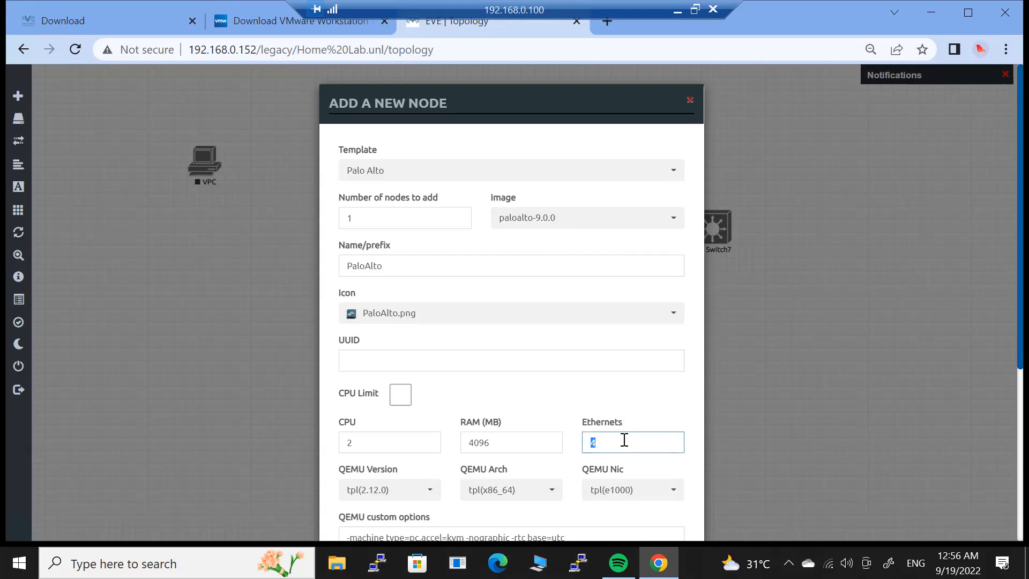
type("46")
key("BackSpace")
key("BackSpace")
type("6")
left_click(671, 398)
scroll(999, 406, "down", 5)
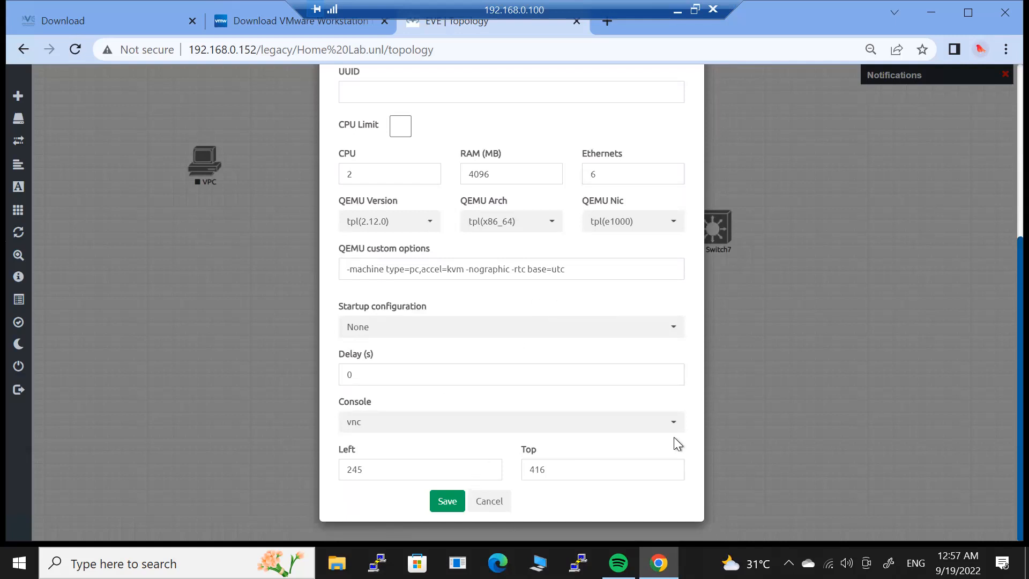
left_click(450, 499)
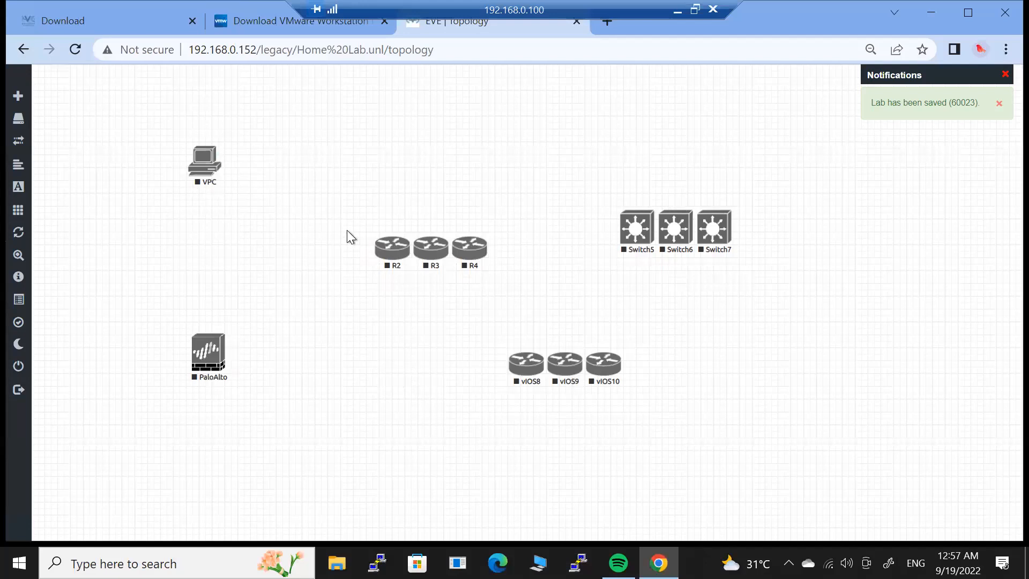
Move routers R2–R4 above Switch5–Switch7 and line up vIOS8–vIOS10 just below the switches.
left_click_drag(333, 217, 539, 289)
left_click_drag(385, 264, 616, 172)
left_click(502, 263)
mouse_move(507, 335)
left_mouse_down()
mouse_move(639, 385)
mouse_move(744, 320)
mouse_move(699, 299)
mouse_move(713, 291)
left_mouse_up()
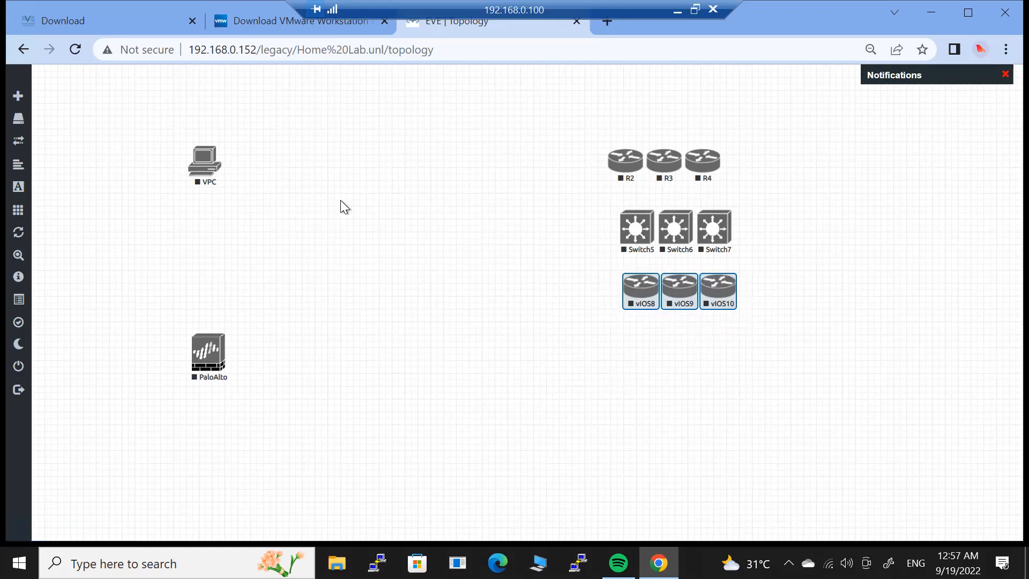
left_click(412, 249)
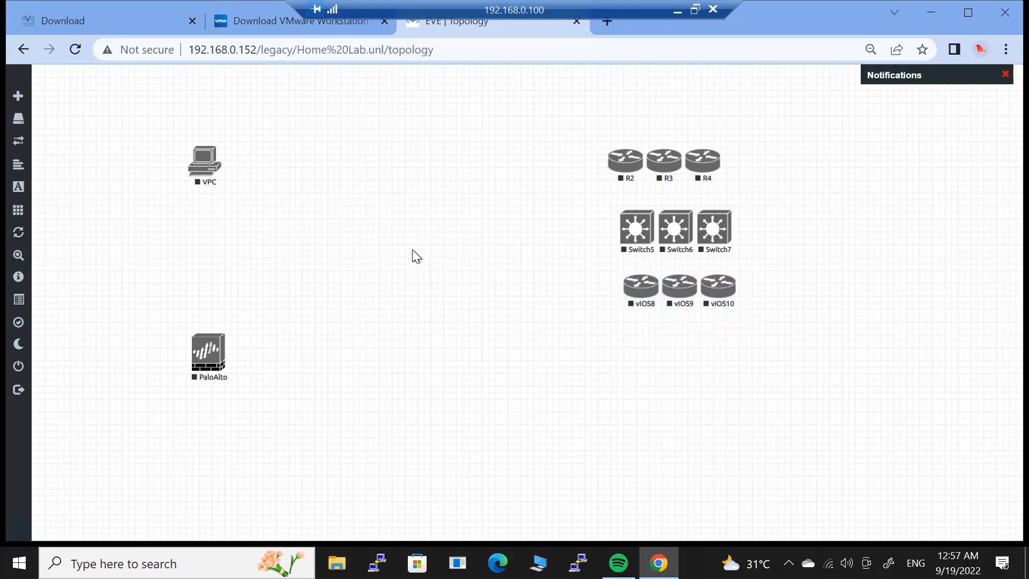
right_click(384, 234)
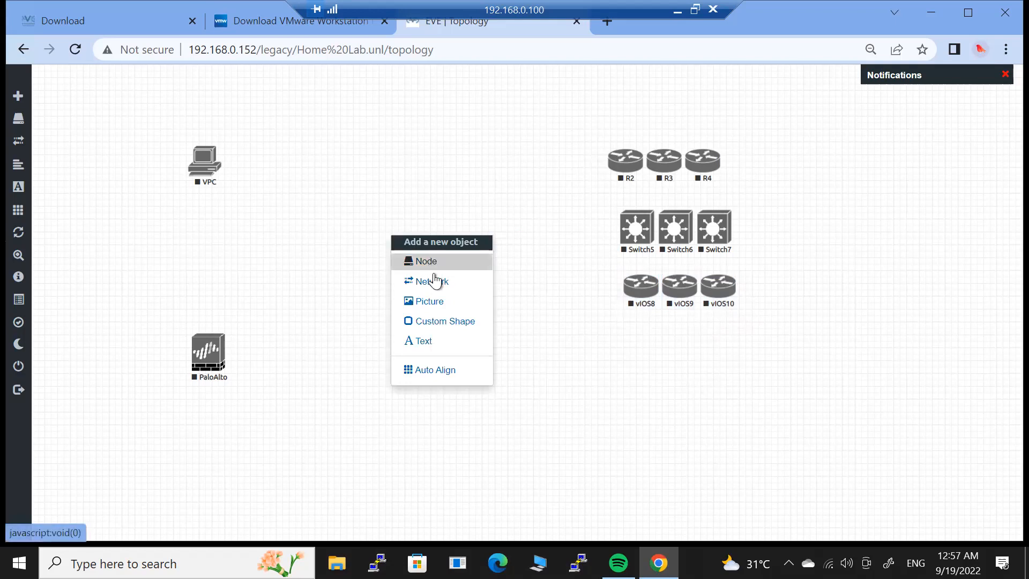
Add a Management(Cloud0) network named Net to the Home Lab topology.
left_click(432, 282)
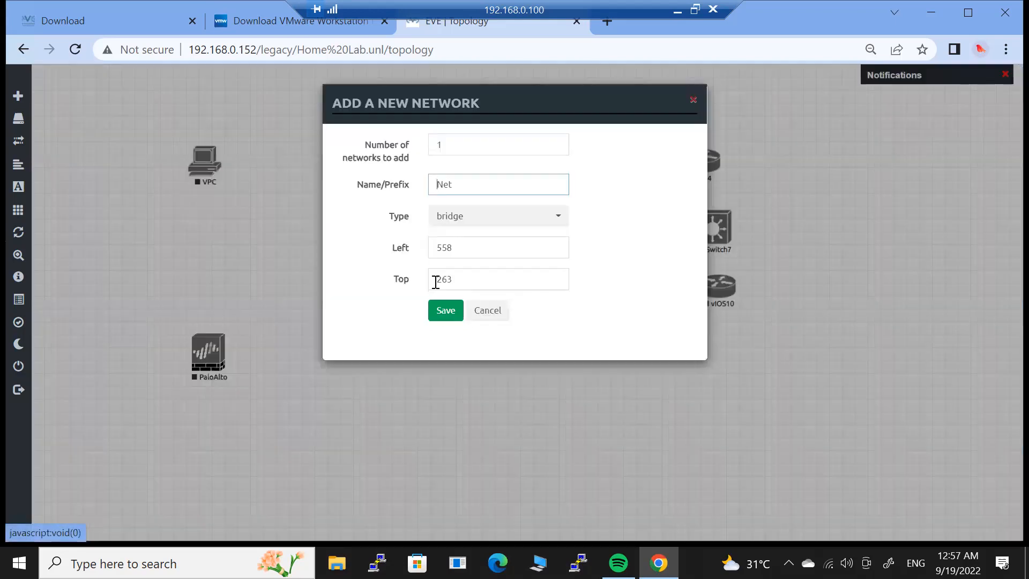
left_click(499, 223)
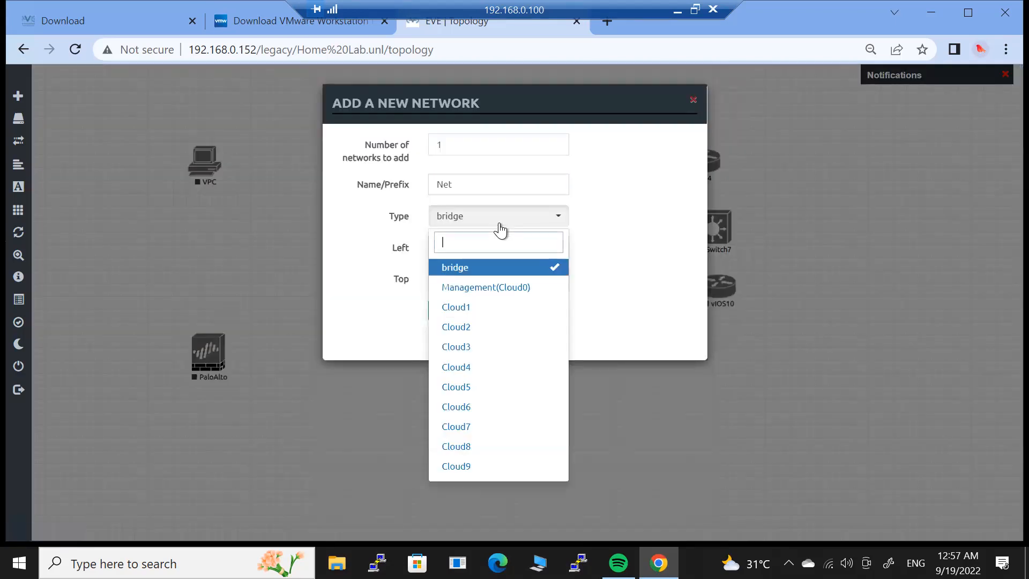
left_click(507, 291)
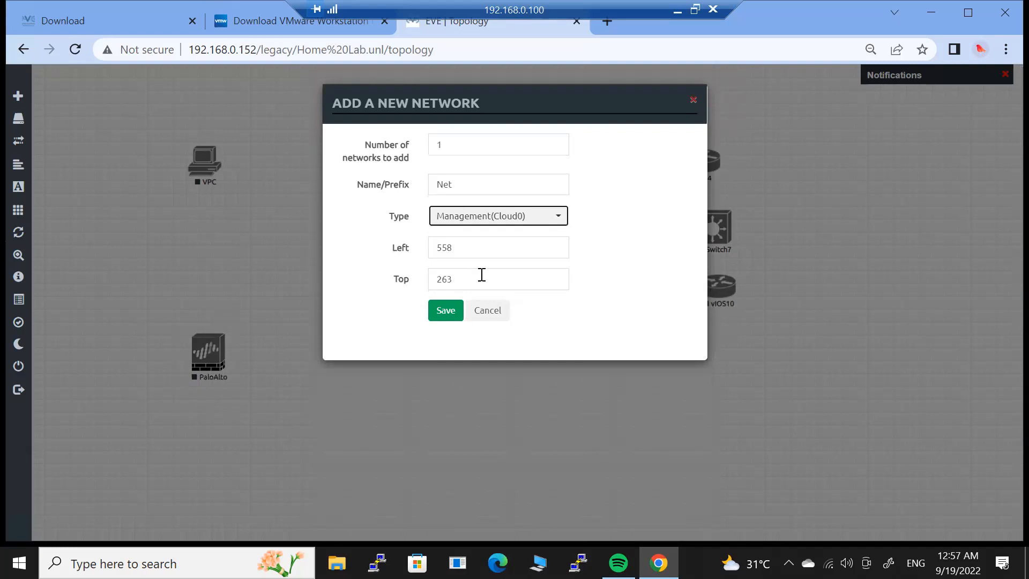
left_click(448, 304)
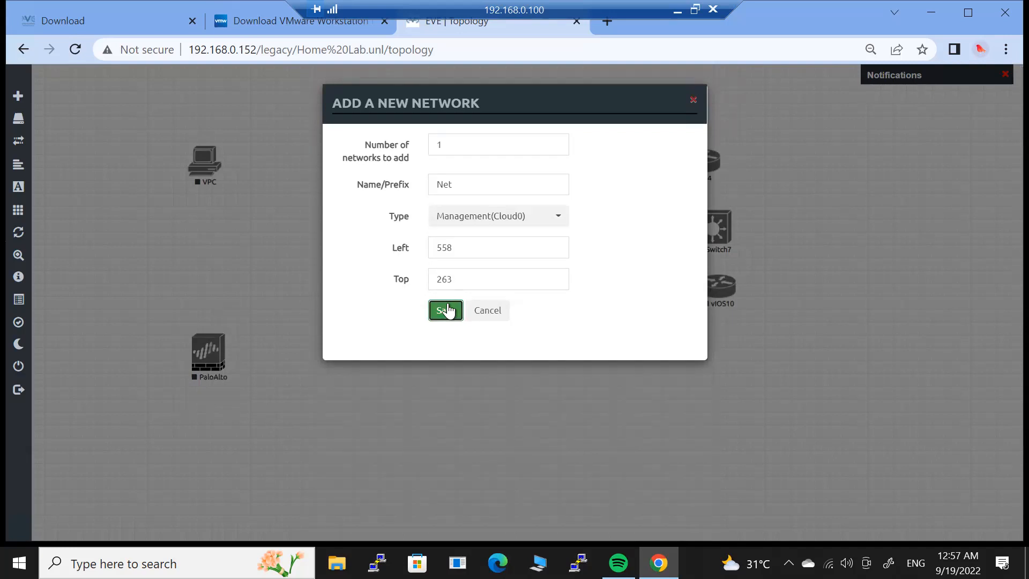
Move the Net cloud to the left side of the canvas below the VPC.
left_click_drag(427, 245, 208, 243)
left_click_drag(609, 275, 400, 202)
right_click(403, 200)
left_click_drag(634, 285, 379, 195)
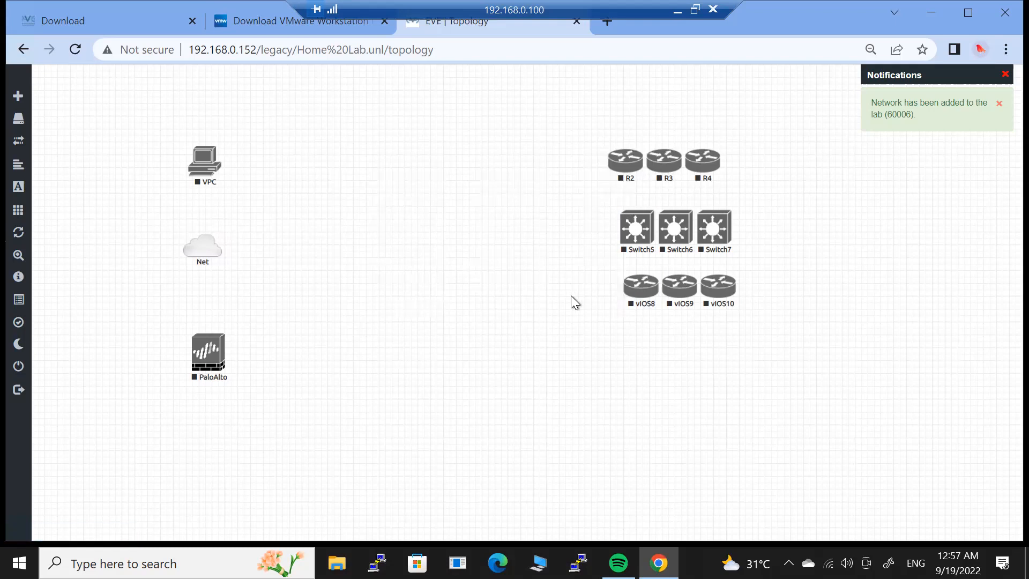
Stack vIOS8, Switch5 and PaloAlto beside Net, with the VPC moved to top-left.
left_click_drag(642, 292, 326, 184)
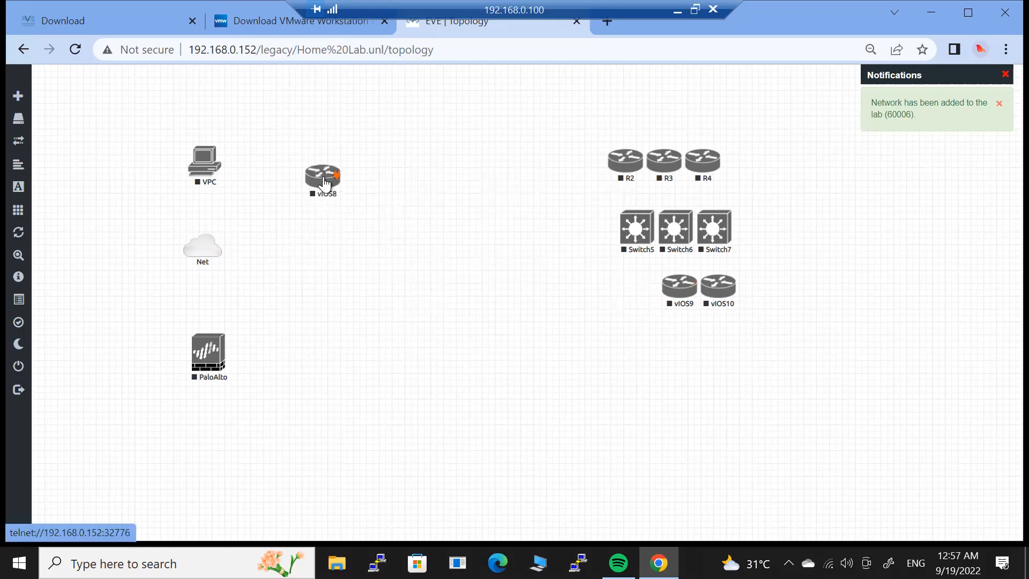
left_click_drag(621, 233, 326, 274)
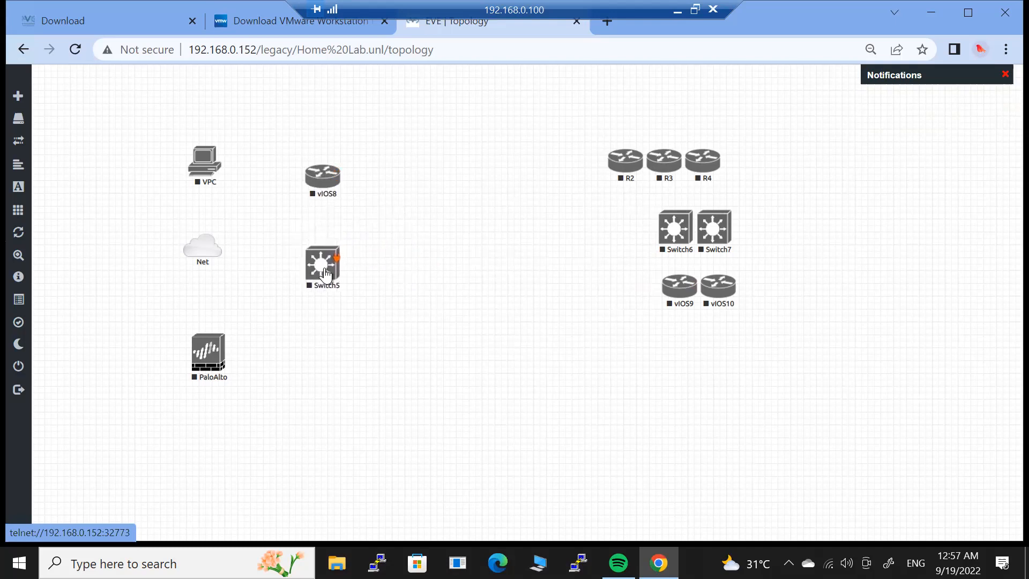
left_click_drag(225, 352, 325, 354)
left_click_drag(221, 256, 251, 278)
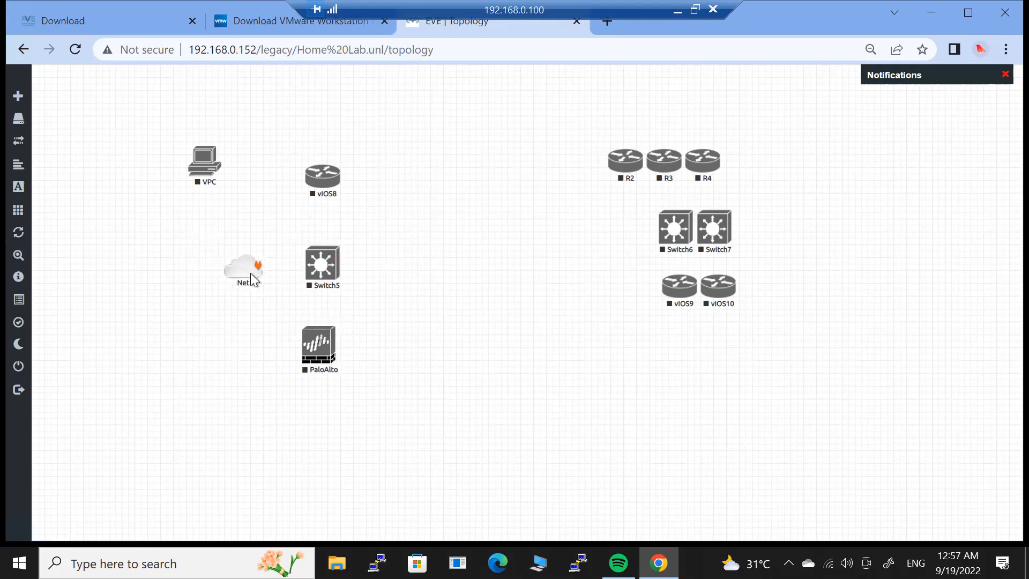
left_click_drag(188, 175, 77, 122)
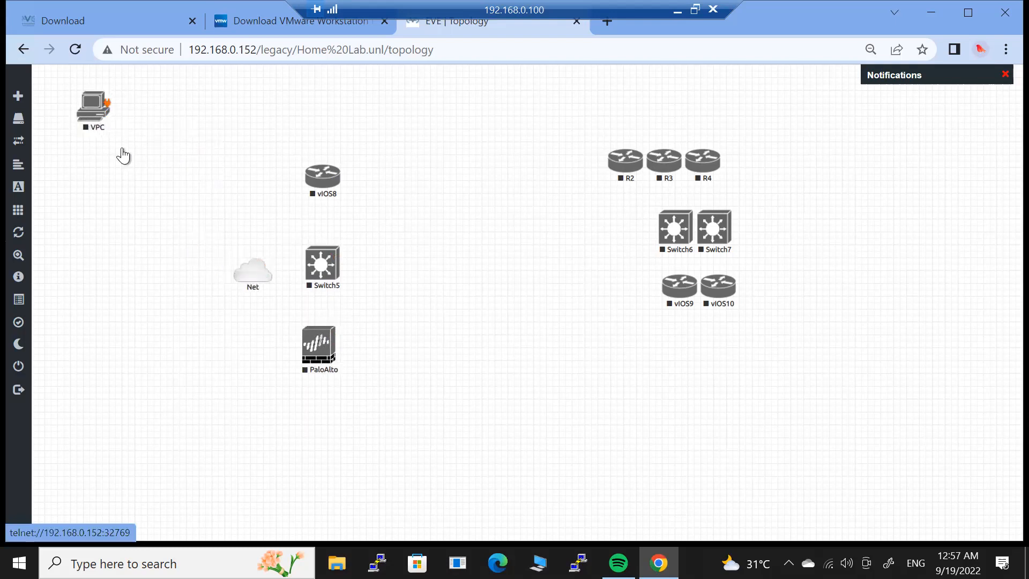
left_click_drag(243, 266, 323, 256)
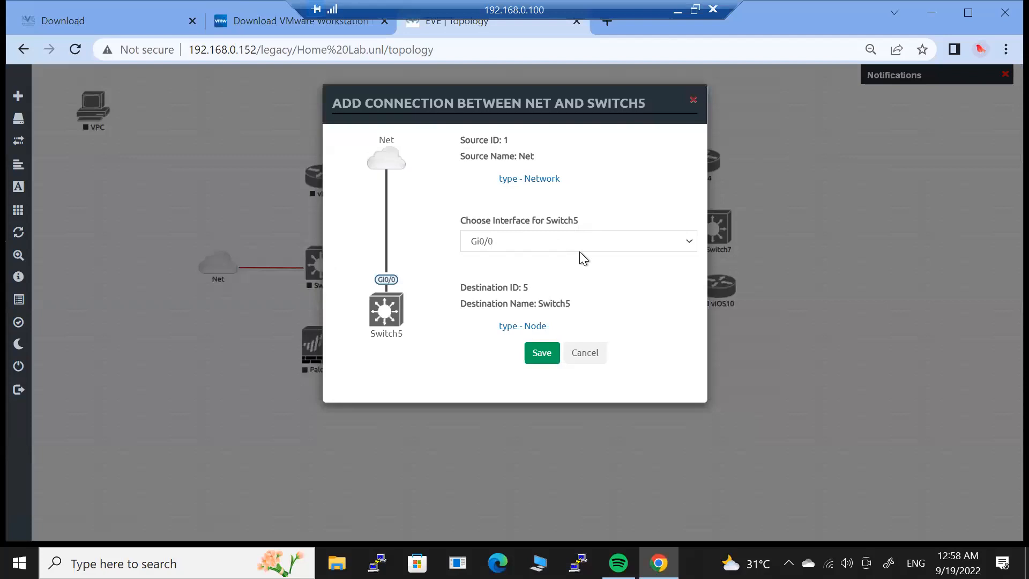
Link Net to Switch5 Gi0/0 and vIOS8 to Switch5 Gi0/1.
left_click(517, 243)
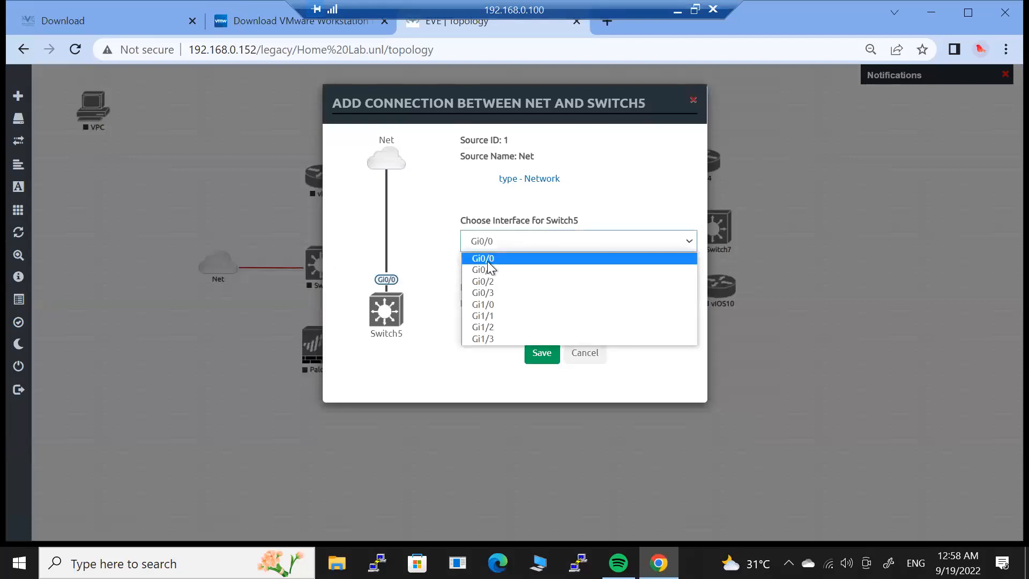
left_click(514, 256)
left_click(540, 352)
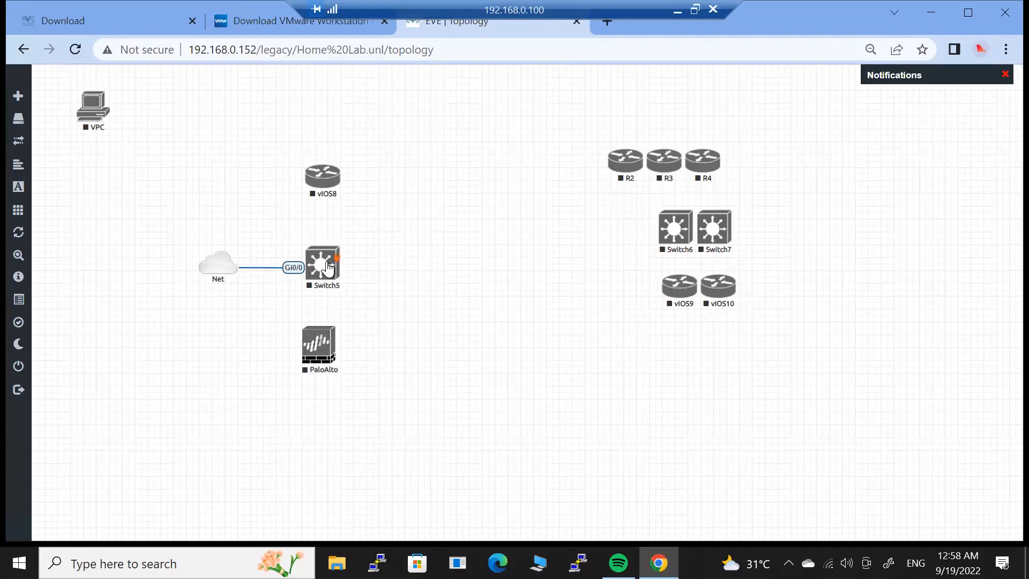
mouse_move(338, 261)
left_click_drag(331, 200, 330, 179)
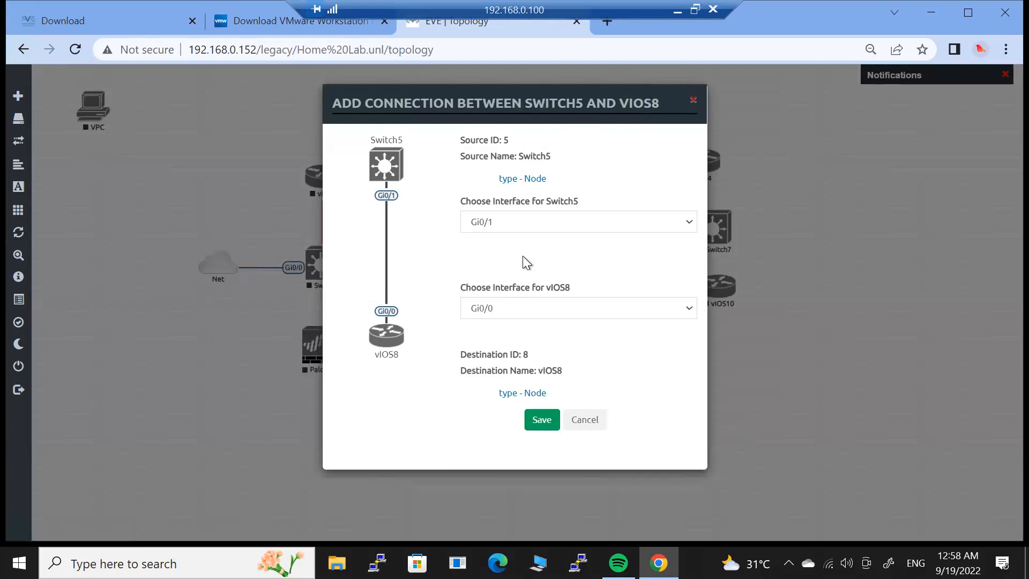
left_click(551, 413)
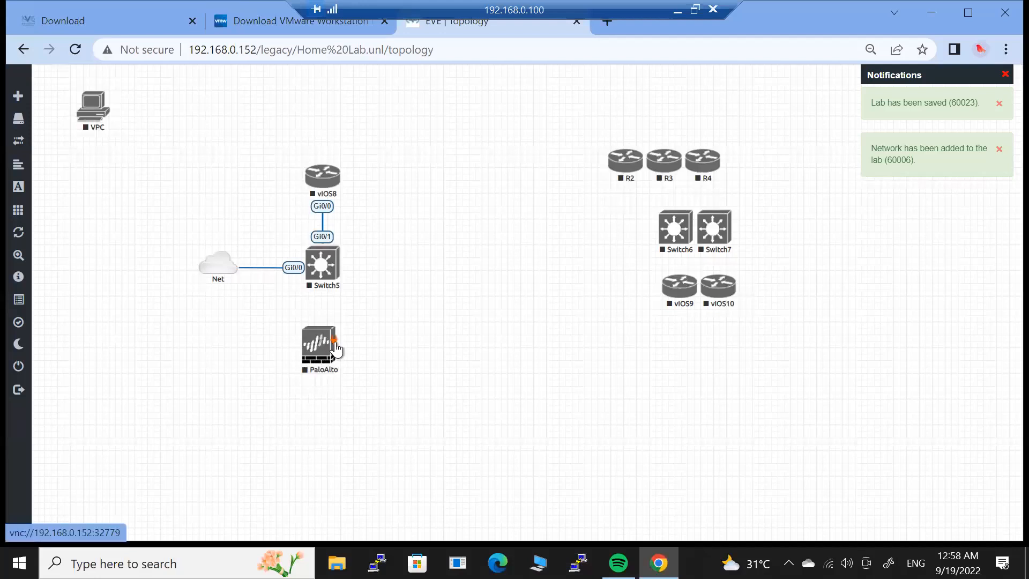
Link PaloAlto eth1/1 to Switch5 Gi0/2.
left_click_drag(324, 284, 333, 259)
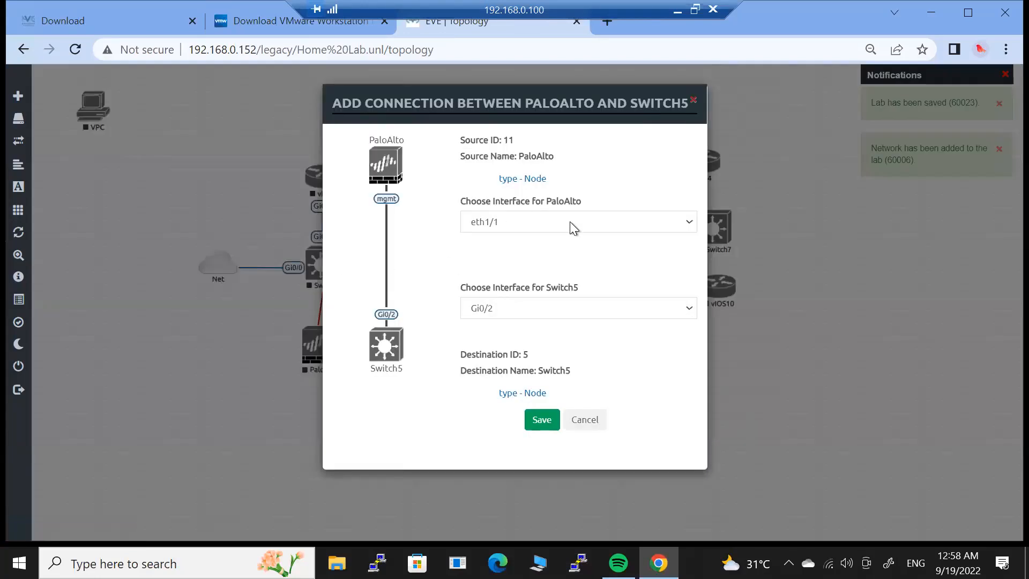
left_click(572, 227)
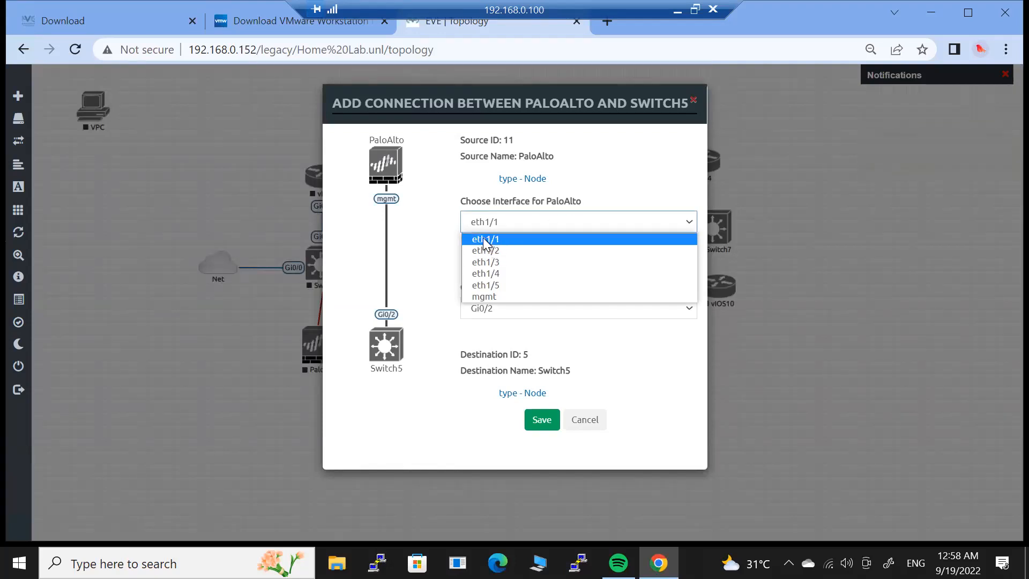
left_click(485, 239)
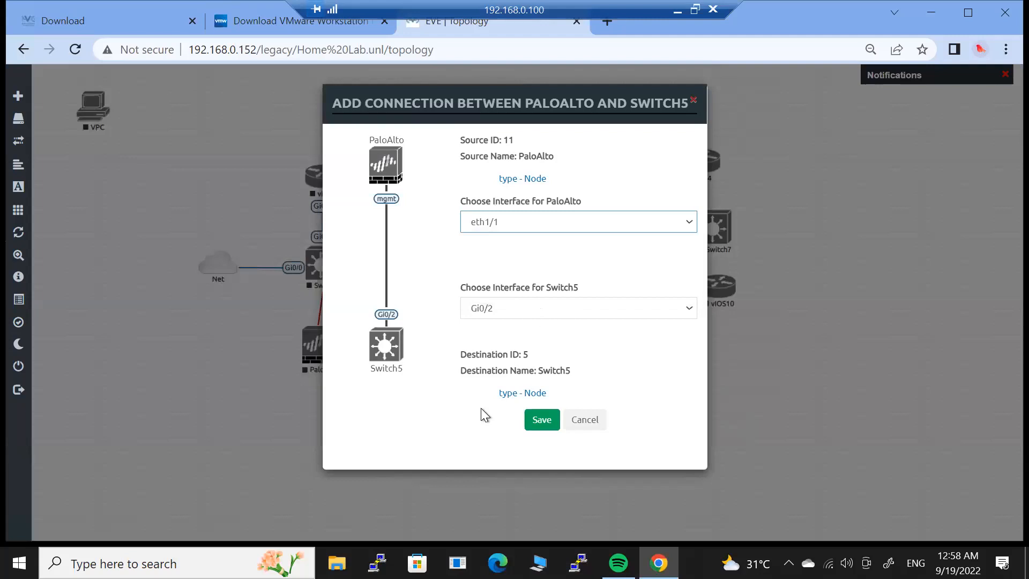
left_click(543, 420)
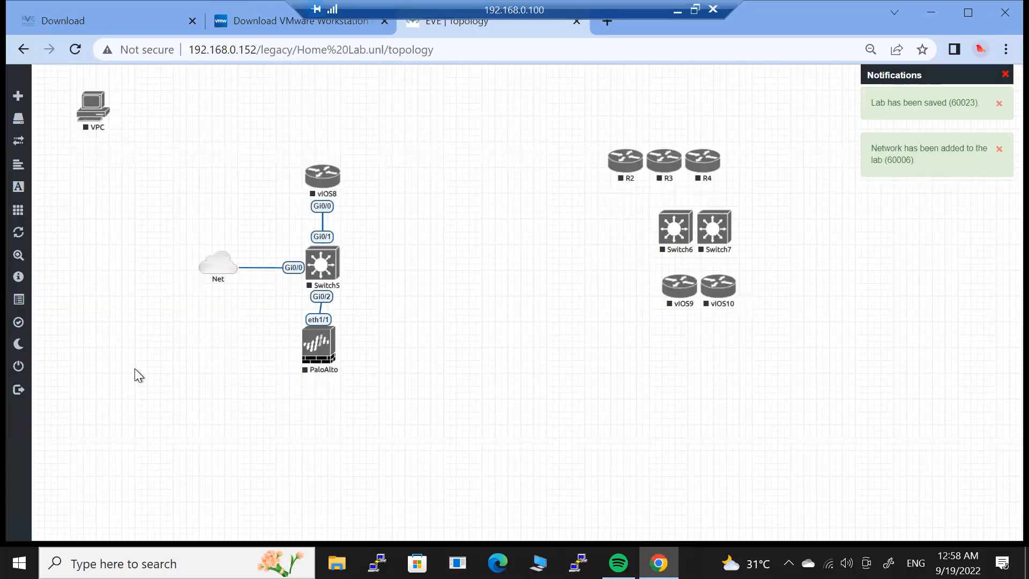
right_click(134, 368)
Add a second Management(Cloud0) Net network to the lab.
left_click(177, 395)
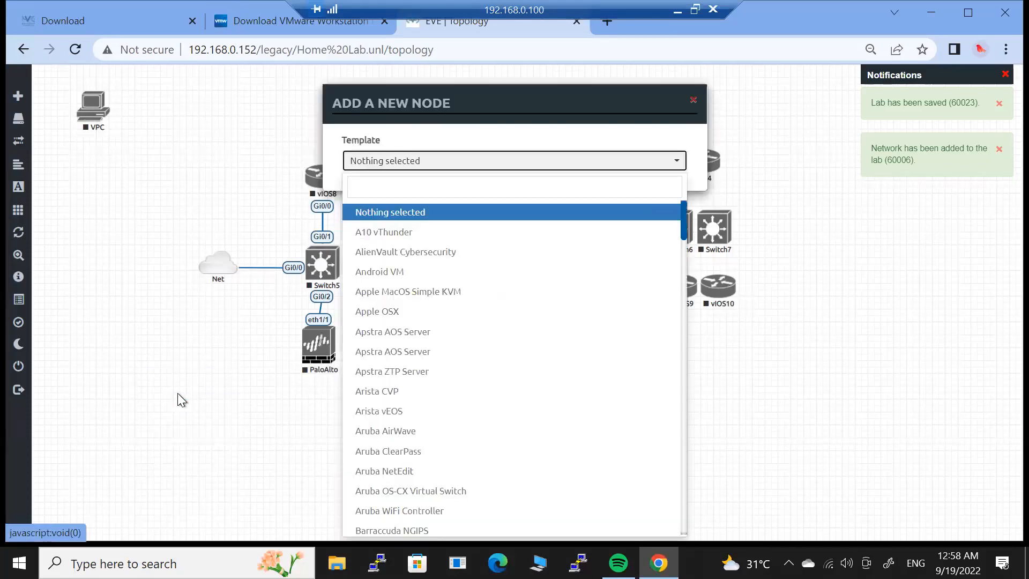
left_click(693, 100)
right_click(193, 338)
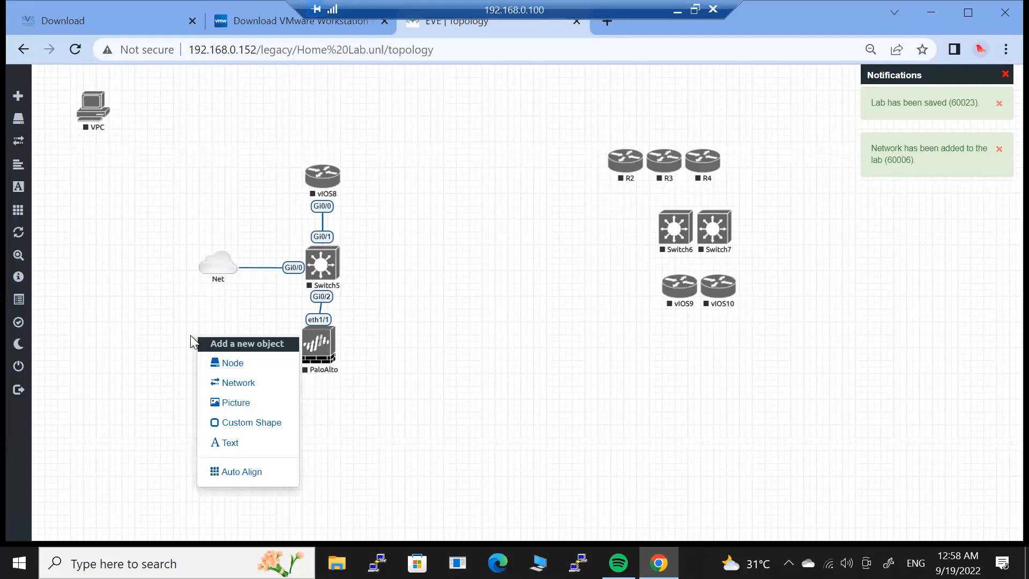
left_click(232, 382)
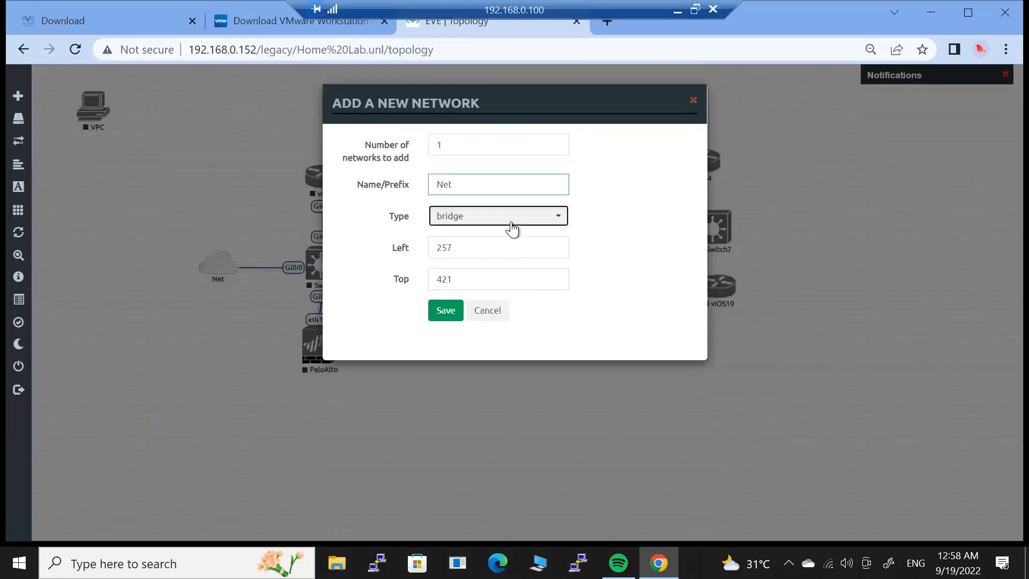
left_click(512, 229)
left_click(490, 295)
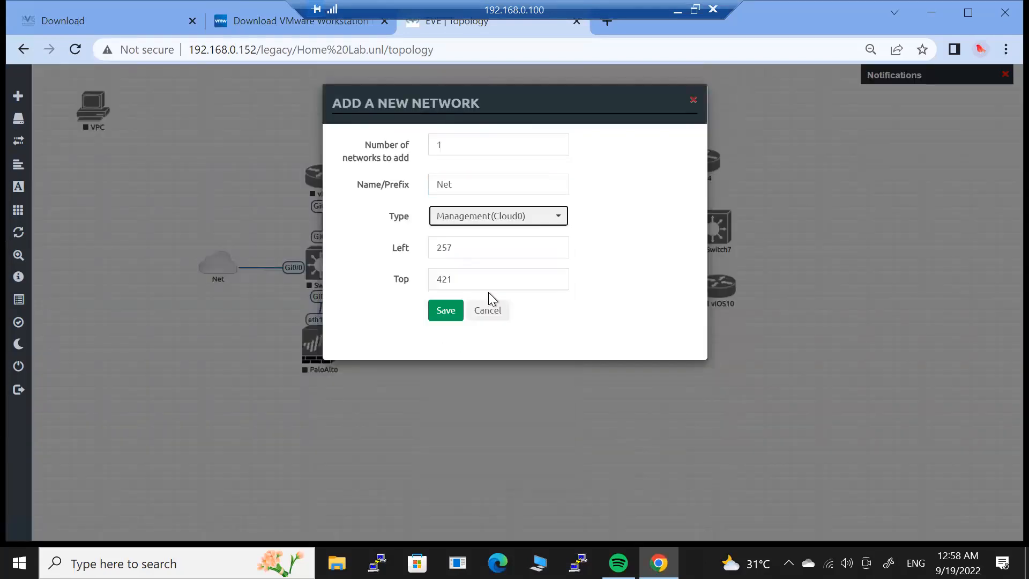
left_click(447, 311)
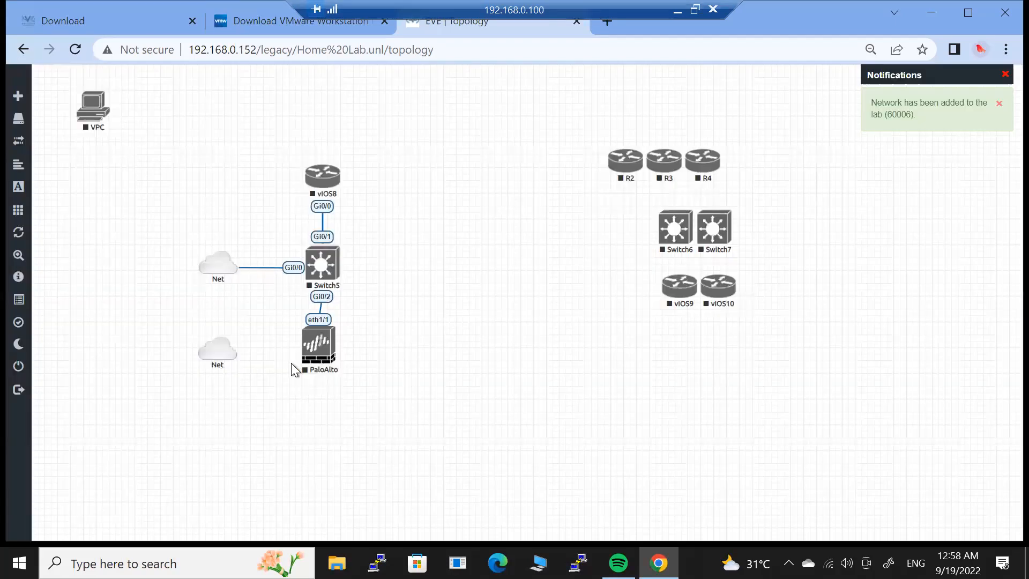
Place the new Net cloud left of PaloAlto and connect it to PaloAlto's mgmt interface.
left_click_drag(226, 349, 322, 348)
mouse_move(258, 353)
left_mouse_down()
mouse_move(196, 335)
mouse_move(348, 320)
mouse_move(320, 340)
left_mouse_up()
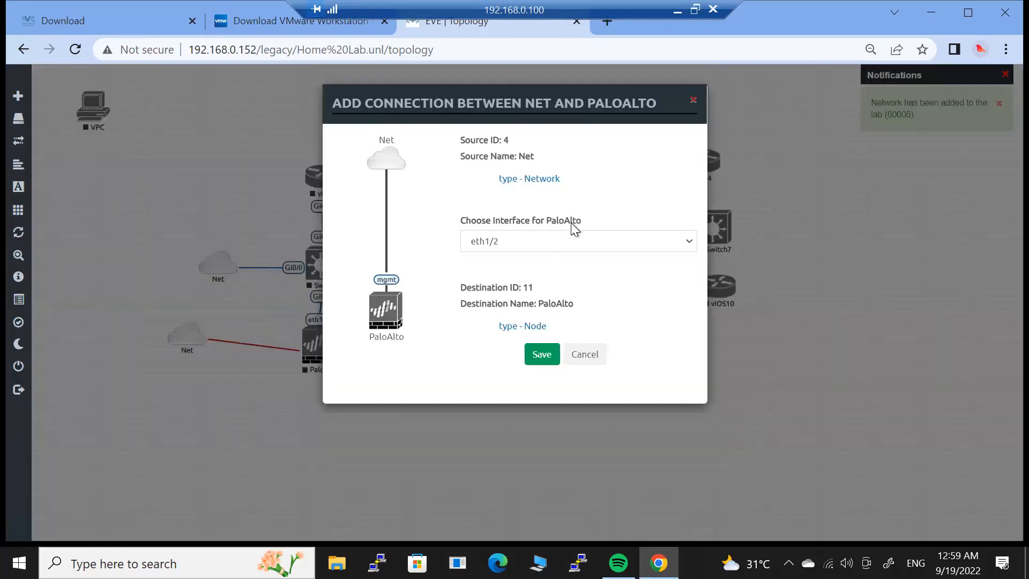
left_click(651, 243)
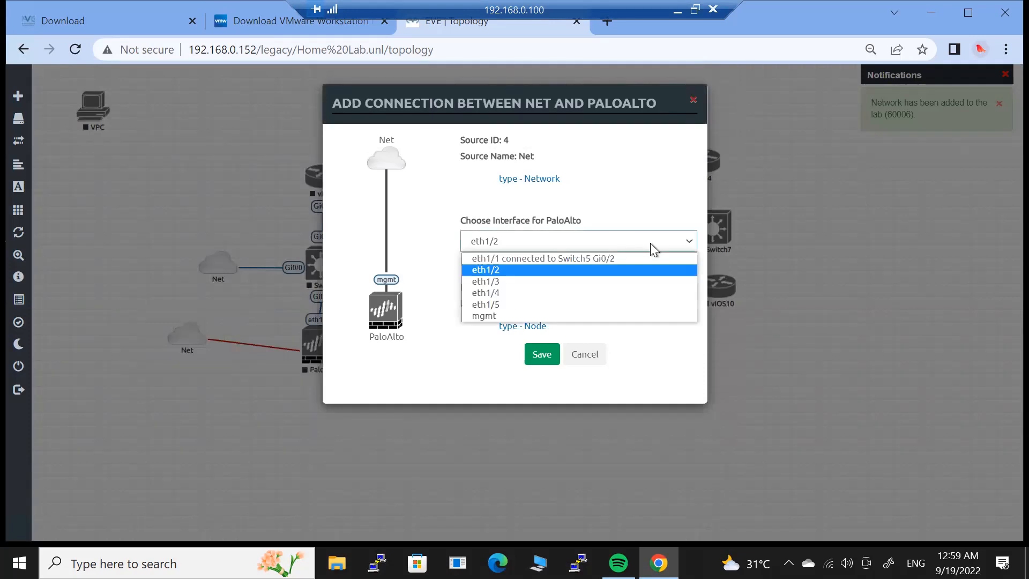
left_click(506, 316)
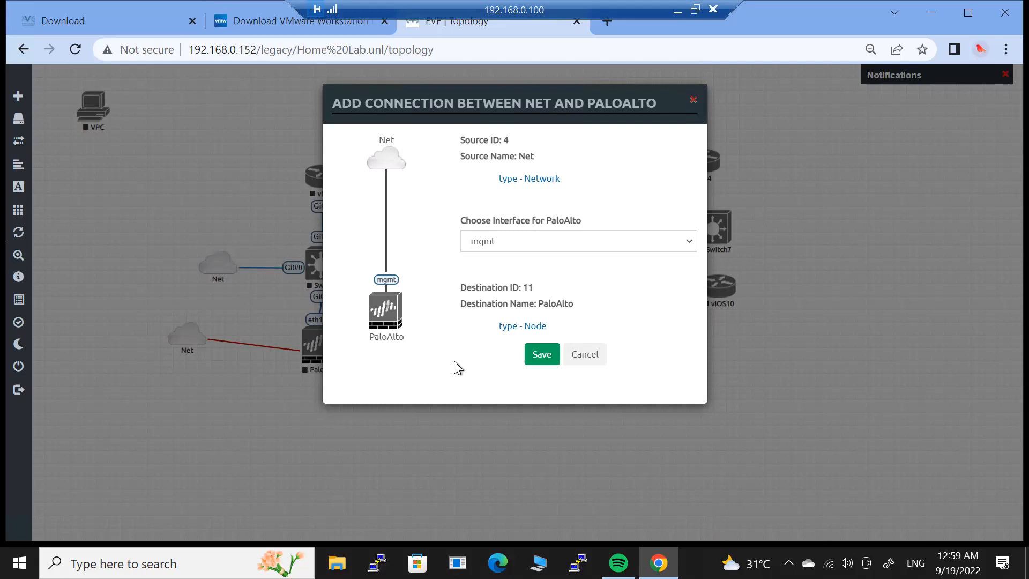
left_click(541, 358)
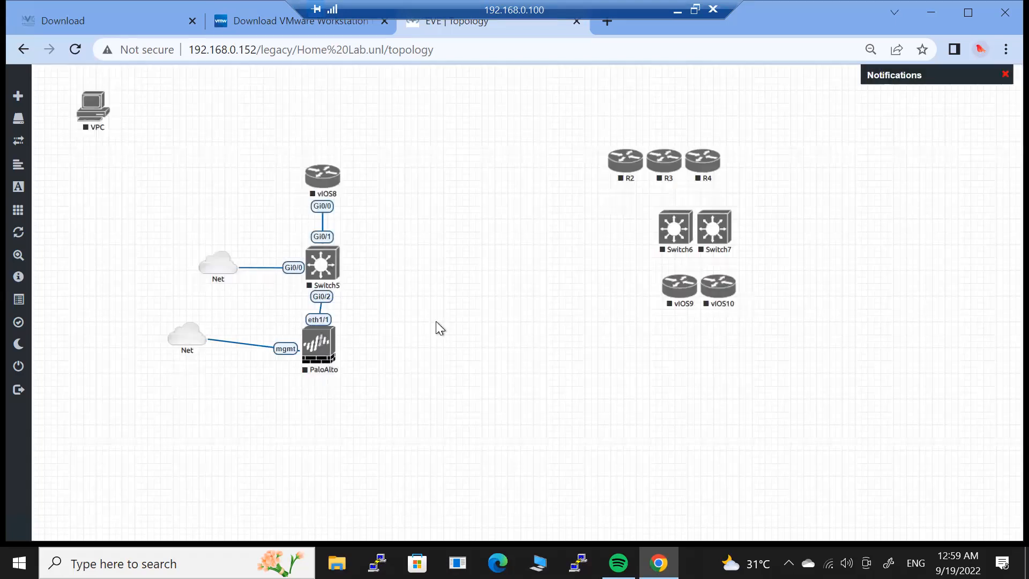
right_click(439, 324)
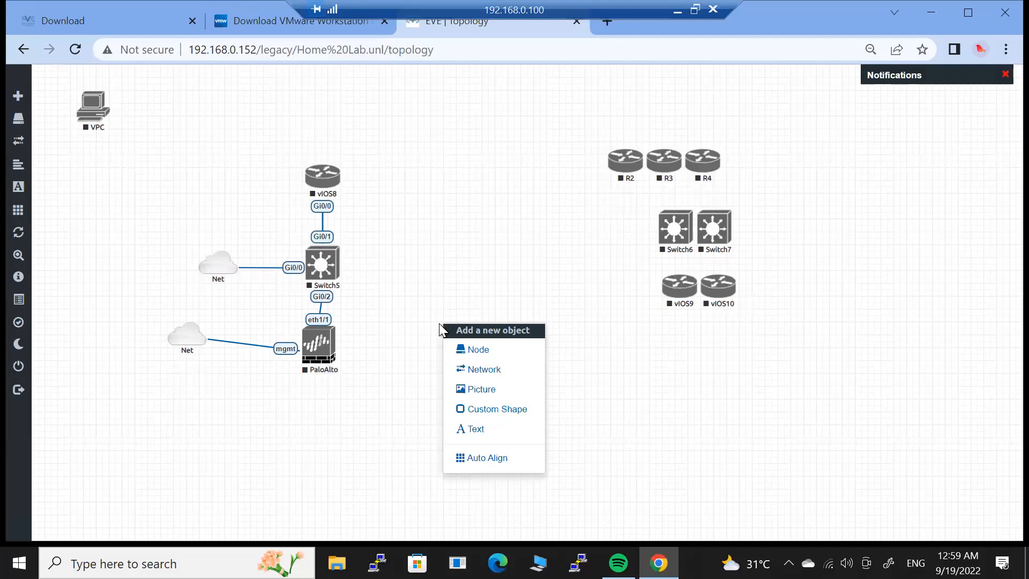
Auto-align the topology, nudge the lower Net toward PaloAlto and raise vIOS8.
left_click(504, 456)
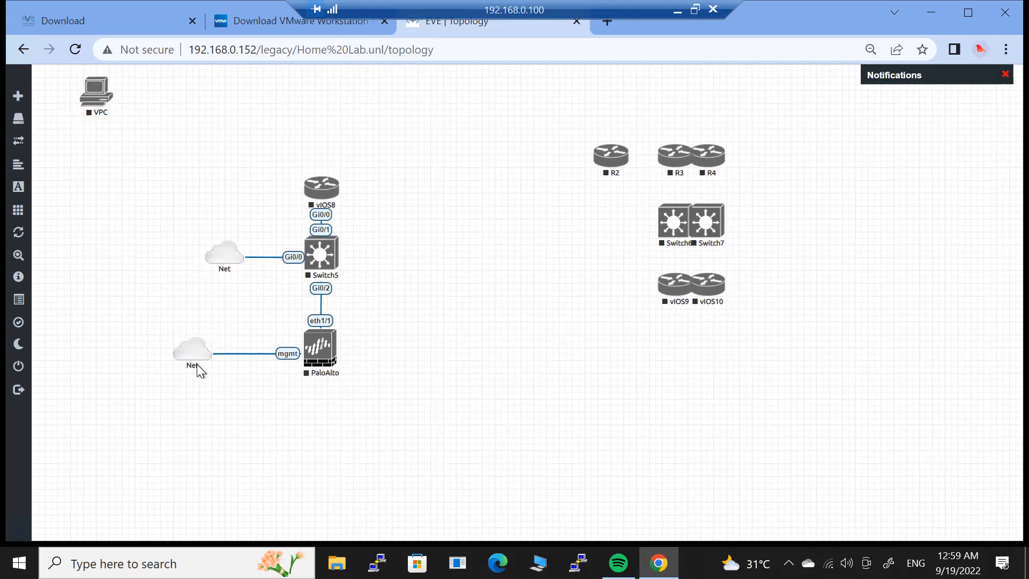
left_click_drag(195, 351, 224, 351)
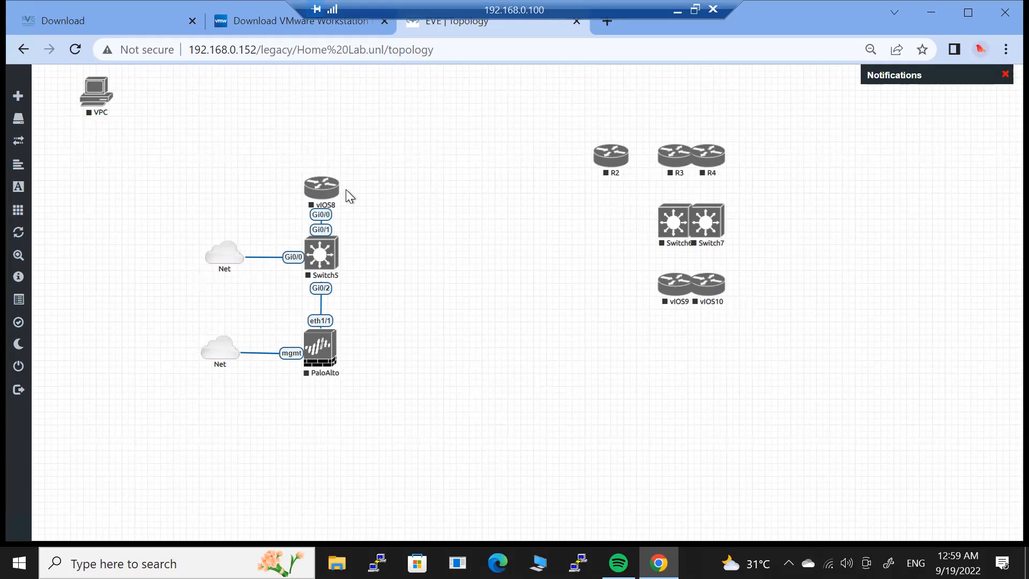
left_click_drag(327, 192, 328, 156)
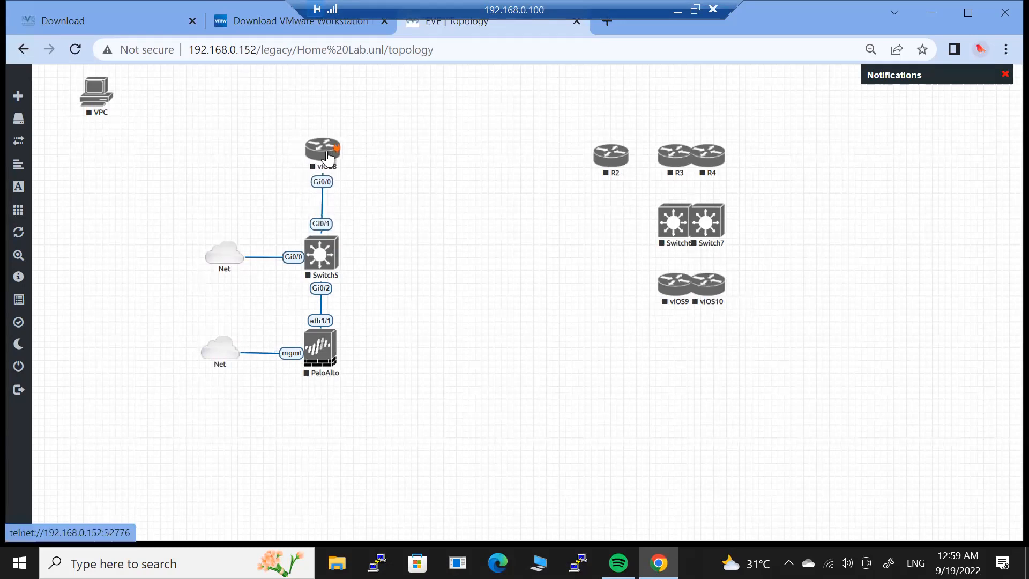
Start vIOS8, Switch5 and PaloAlto, then move the VPC up above R3.
right_click(328, 158)
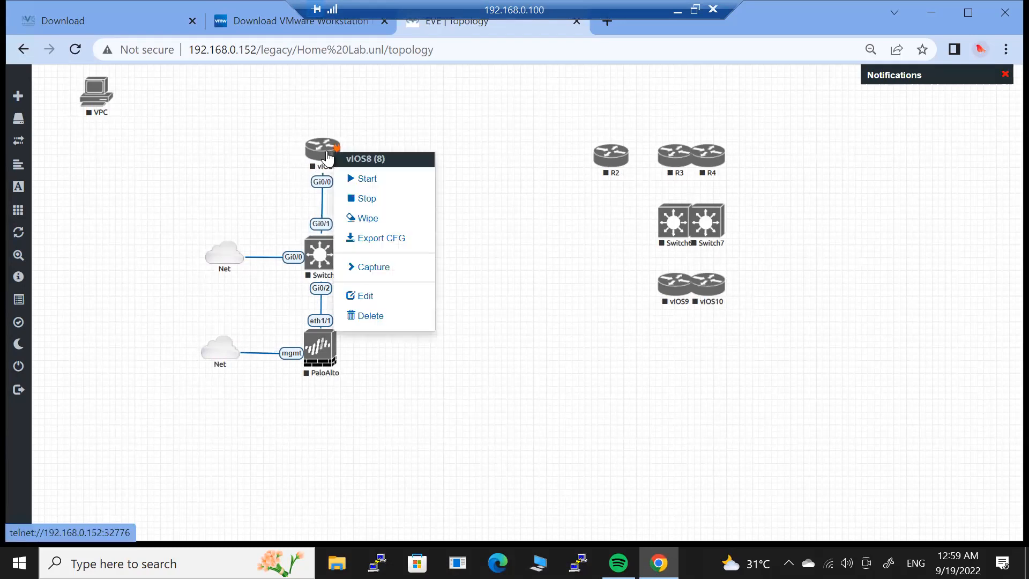
left_click(354, 177)
right_click(331, 256)
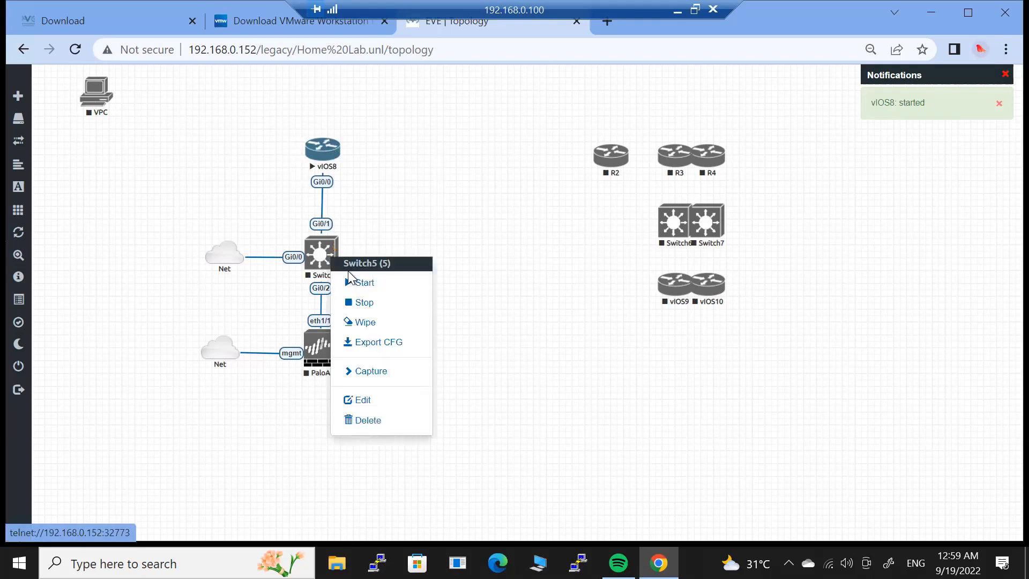
left_click(353, 283)
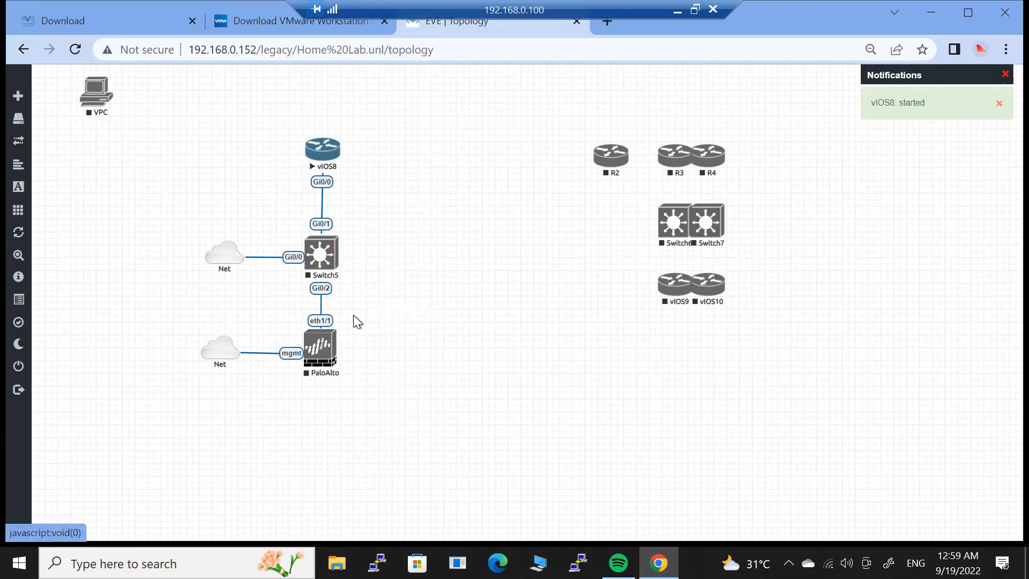
right_click(315, 364)
left_click(352, 384)
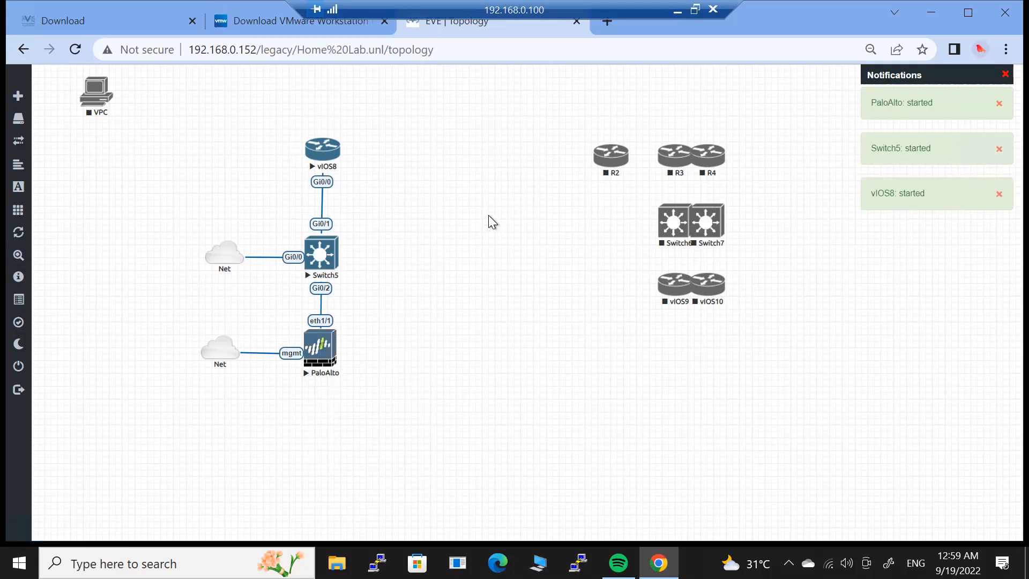
left_click_drag(97, 93, 677, 126)
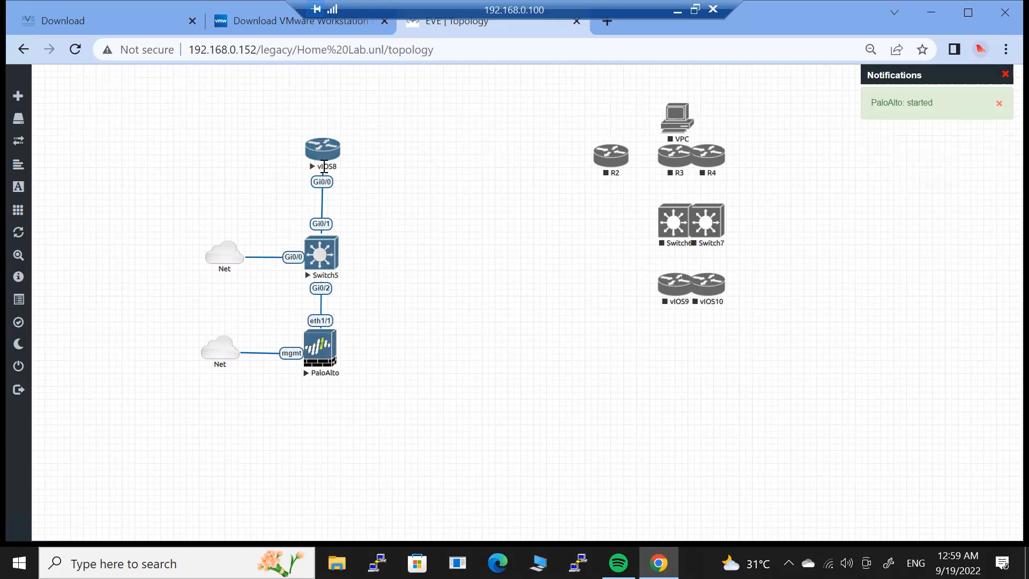
Open a telnet console to vIOS8 and move it off the topology.
left_click(323, 164)
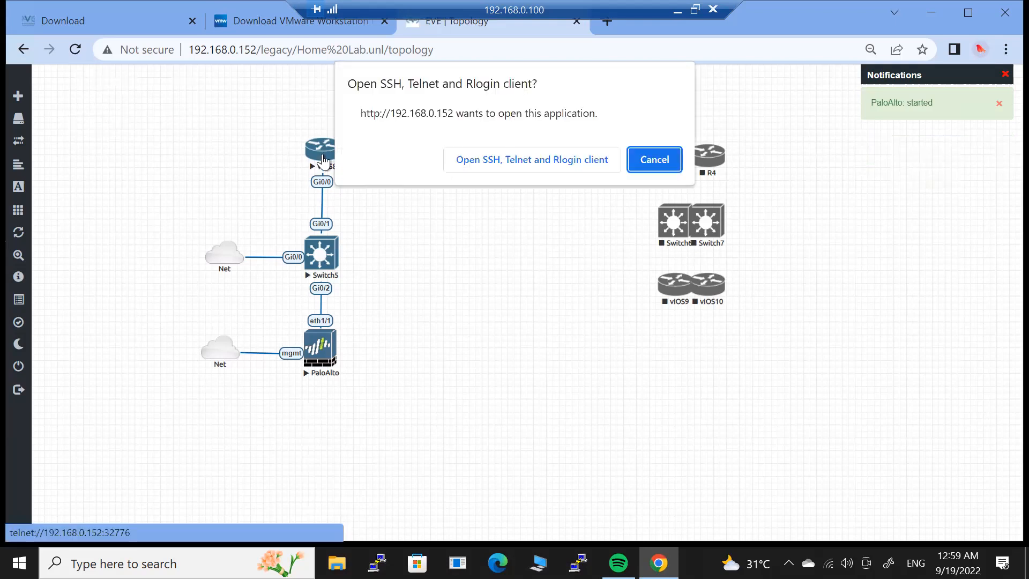
left_click(508, 160)
left_click_drag(394, 130, 734, 81)
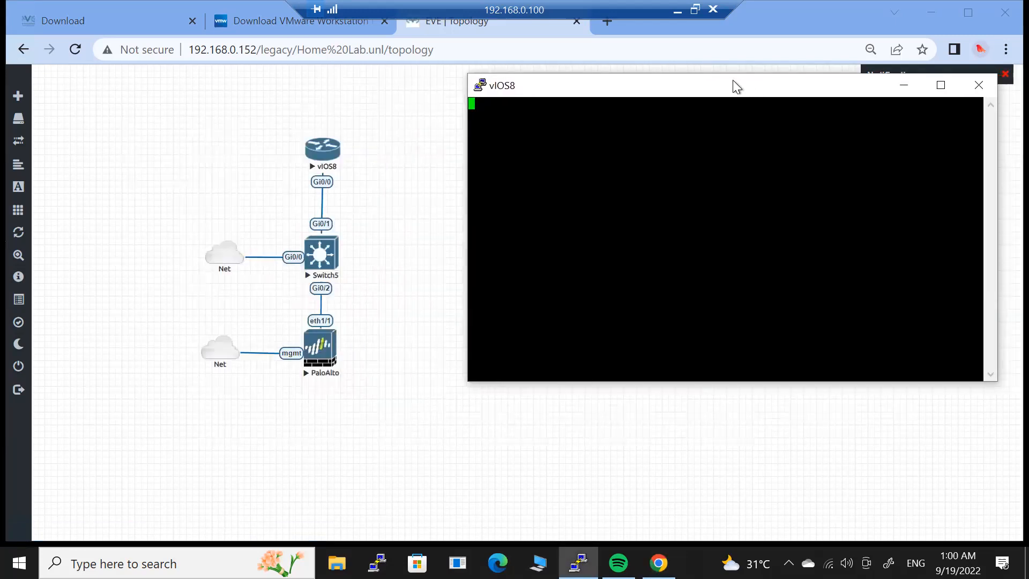
left_click(187, 131)
Shift vIOS8, Switch5, PaloAlto and both Net clouds to the left of the canvas.
left_click_drag(167, 119, 418, 451)
left_click_drag(327, 357, 190, 345)
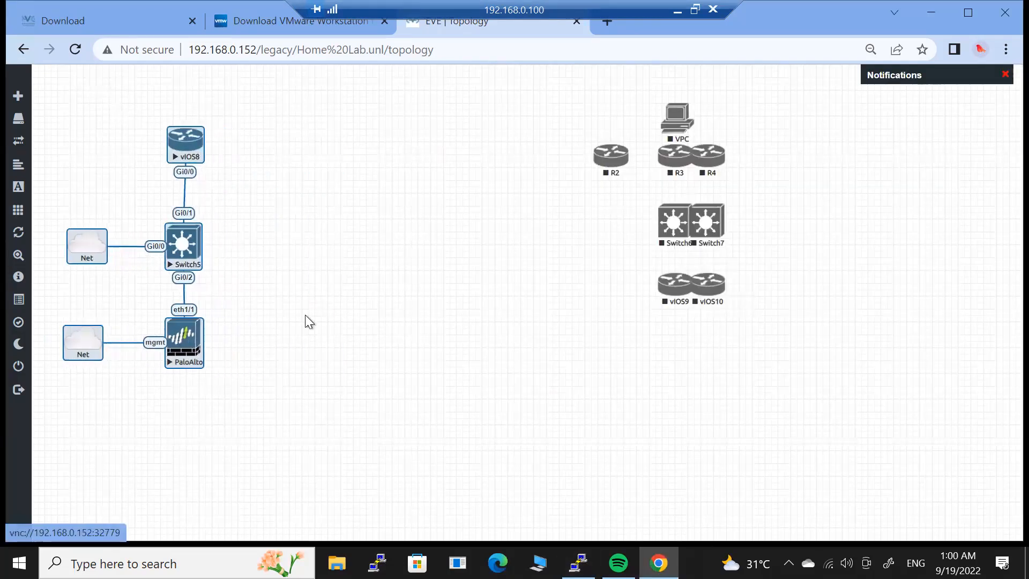
left_click(308, 320)
Open a telnet console to Switch5 and a VNC console to PaloAlto.
left_click(185, 249)
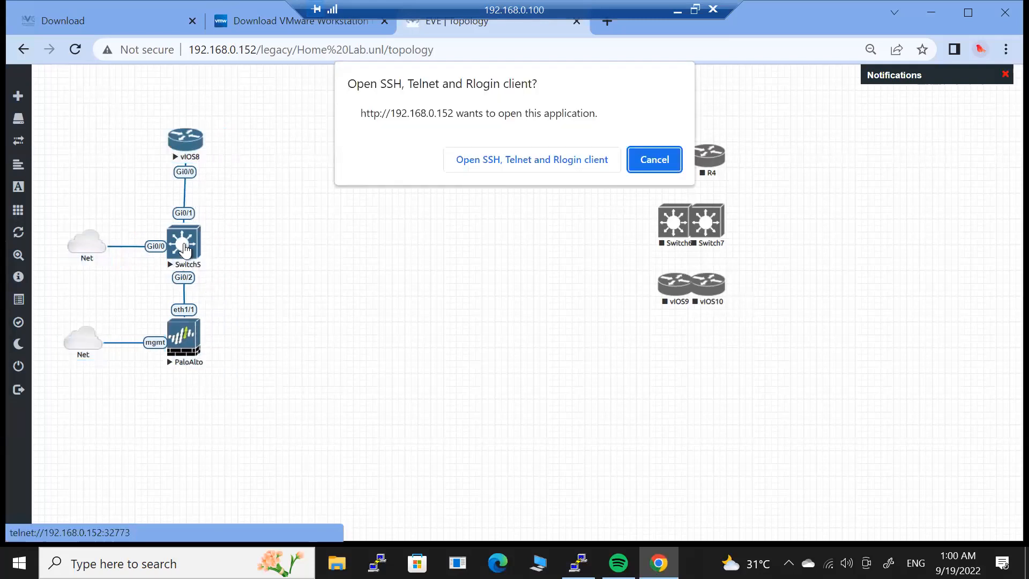
left_click(470, 158)
left_click_drag(368, 36, 834, 244)
left_click(184, 335)
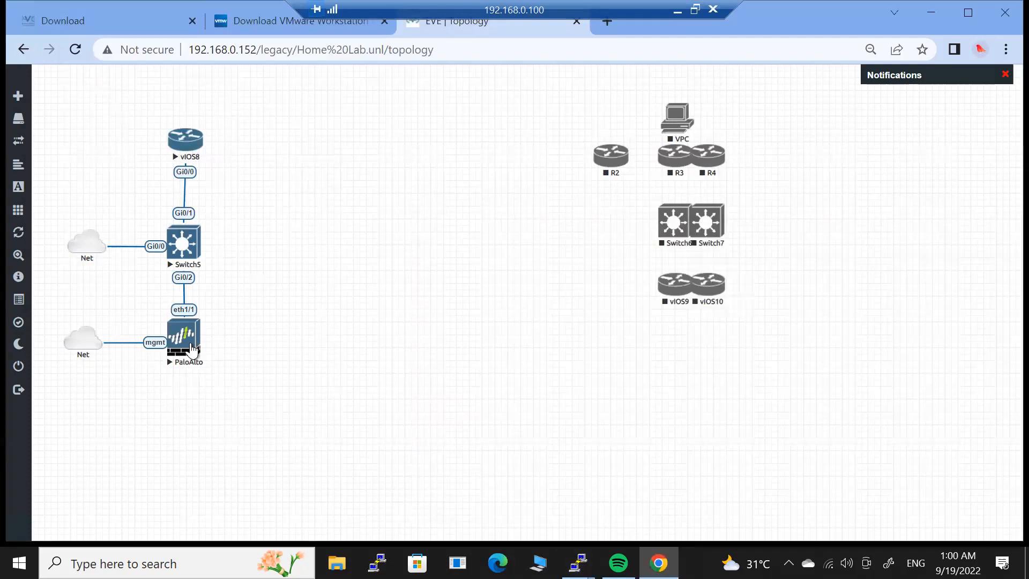
left_click(515, 161)
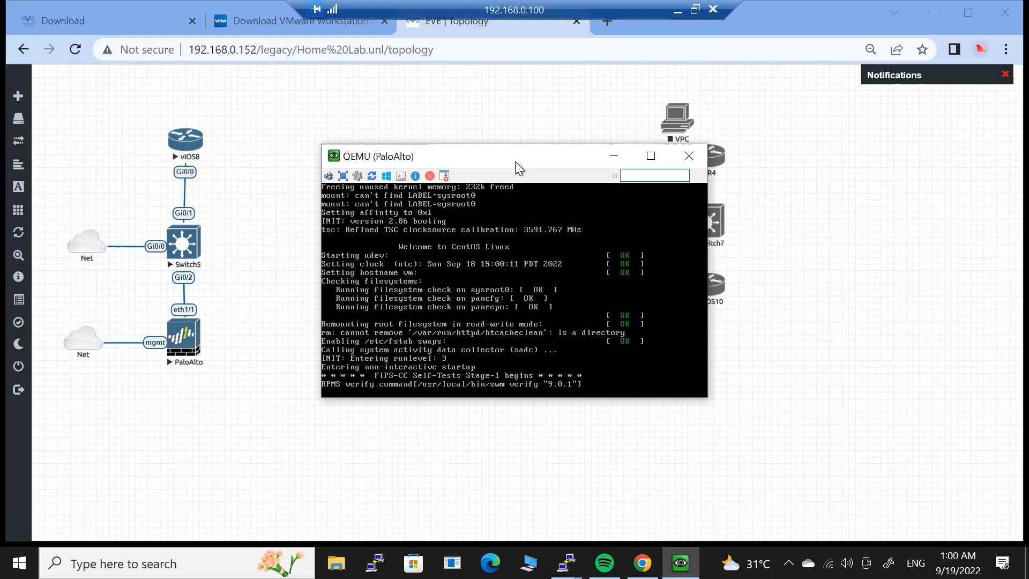
left_click_drag(516, 162, 416, 287)
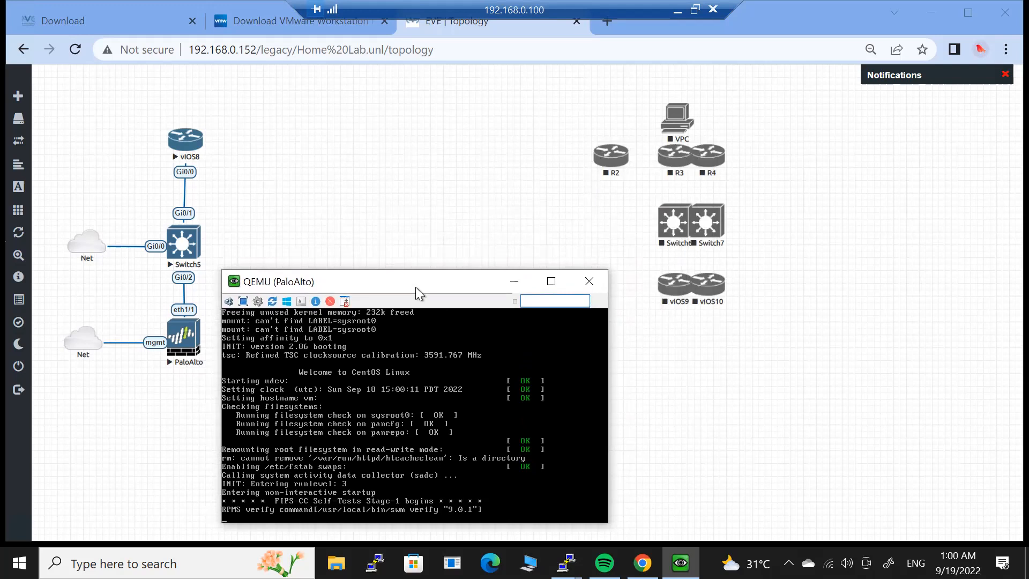
Move the Switch5 and vIOS8 PuTTY consoles to the top of the screen.
left_click(566, 563)
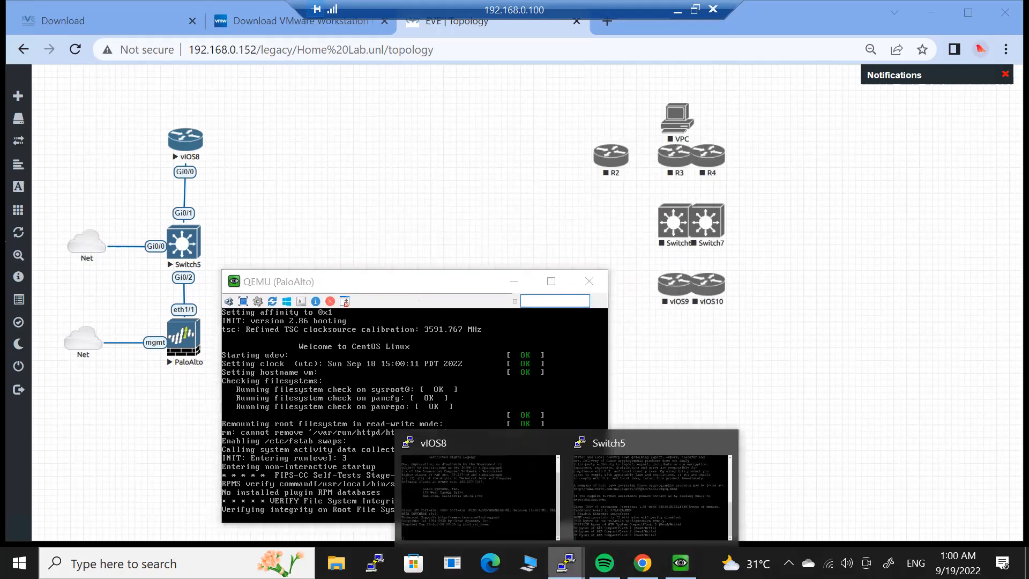
left_click(600, 488)
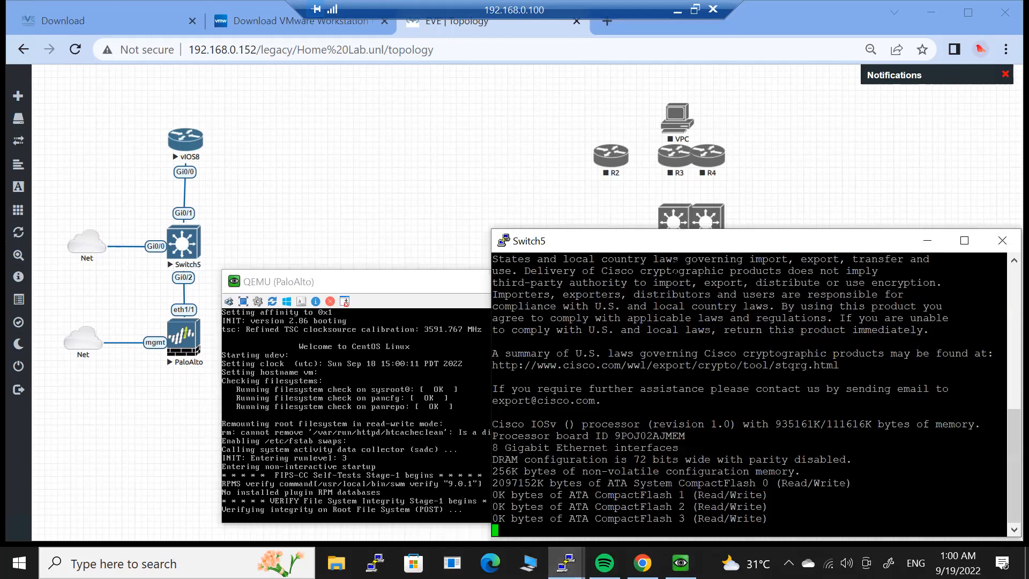
left_click_drag(670, 141, 676, 28)
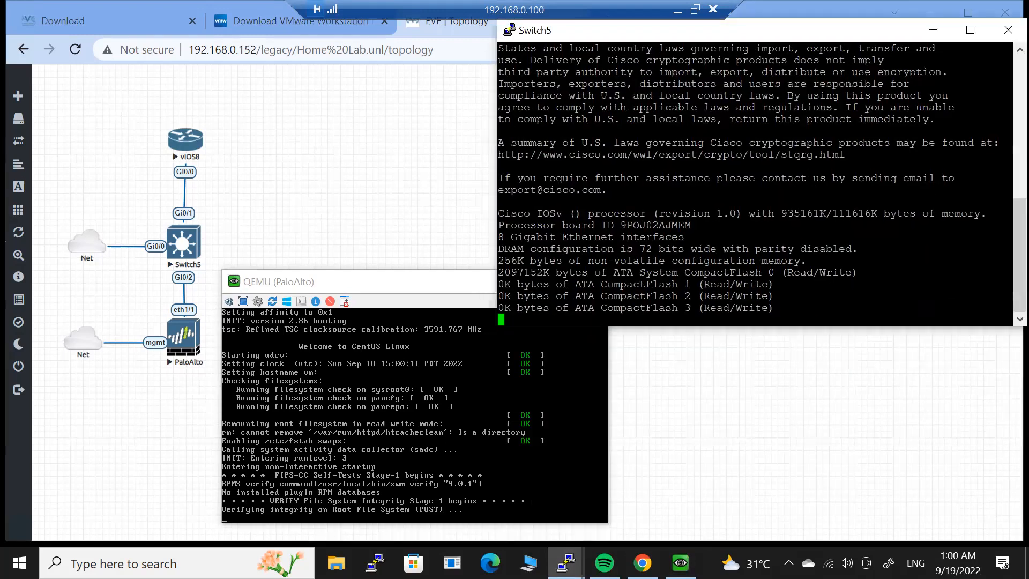
left_click(566, 562)
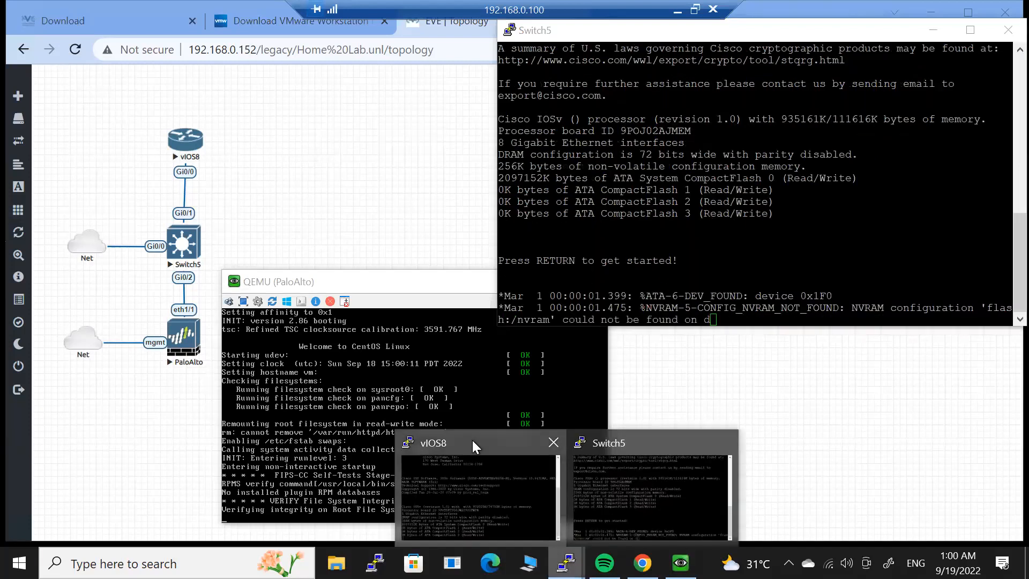
left_click(480, 496)
left_click_drag(424, 47, 333, 14)
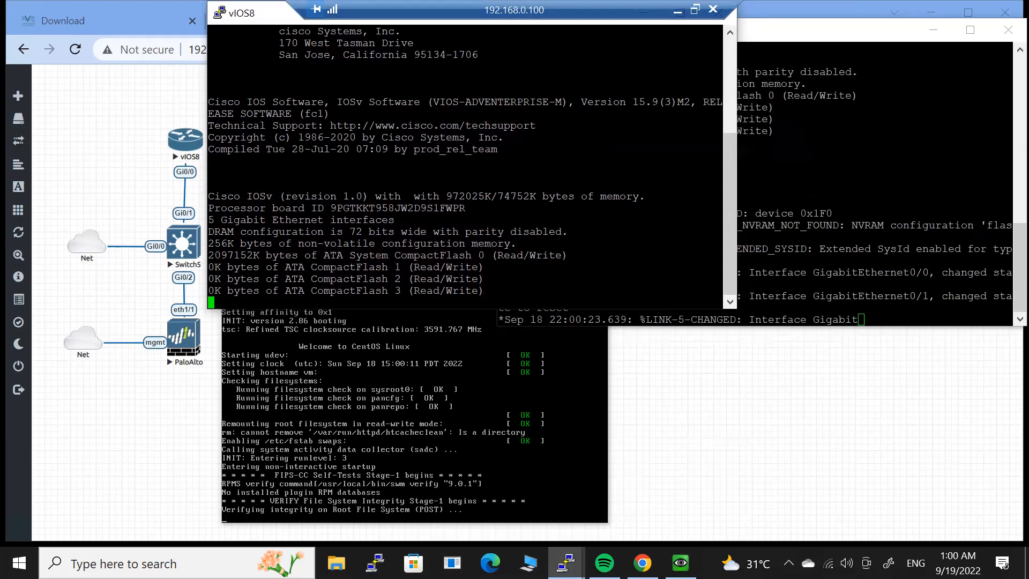
Fine-tune the vIOS8 console position and press Enter in Switch5 for the Switch> prompt.
left_click(797, 190)
left_click(413, 215)
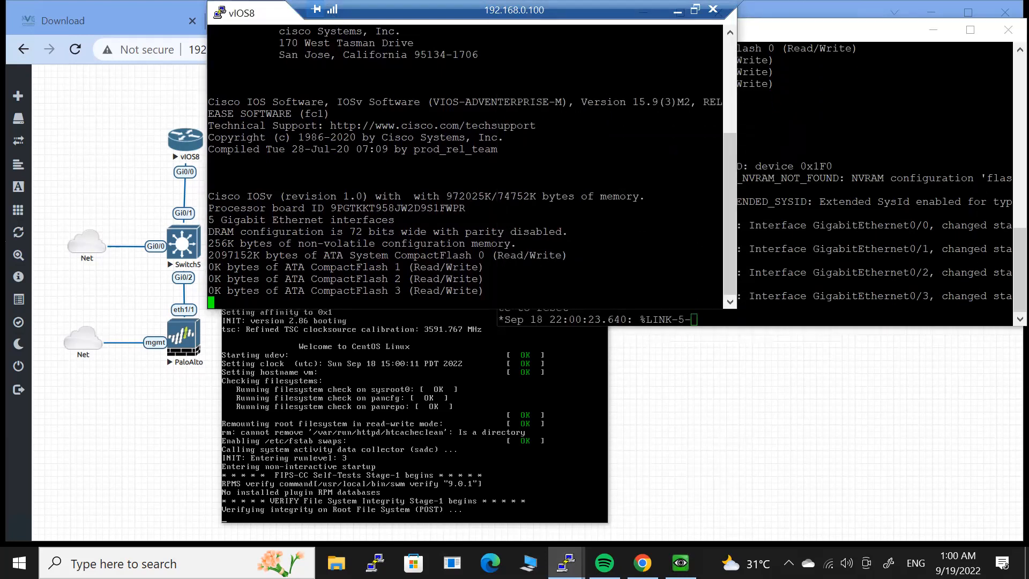
left_click(798, 198)
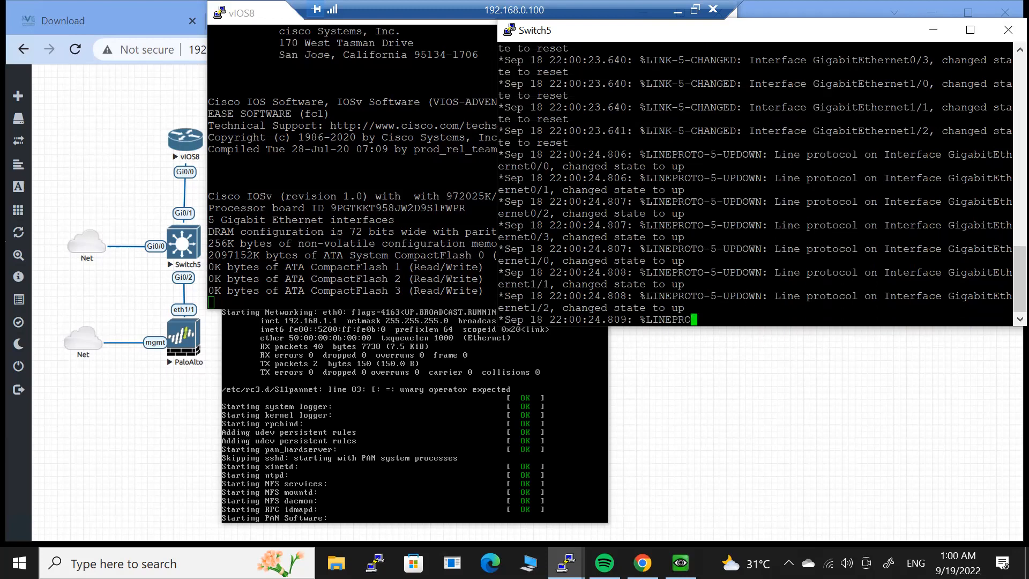
left_click(327, 113)
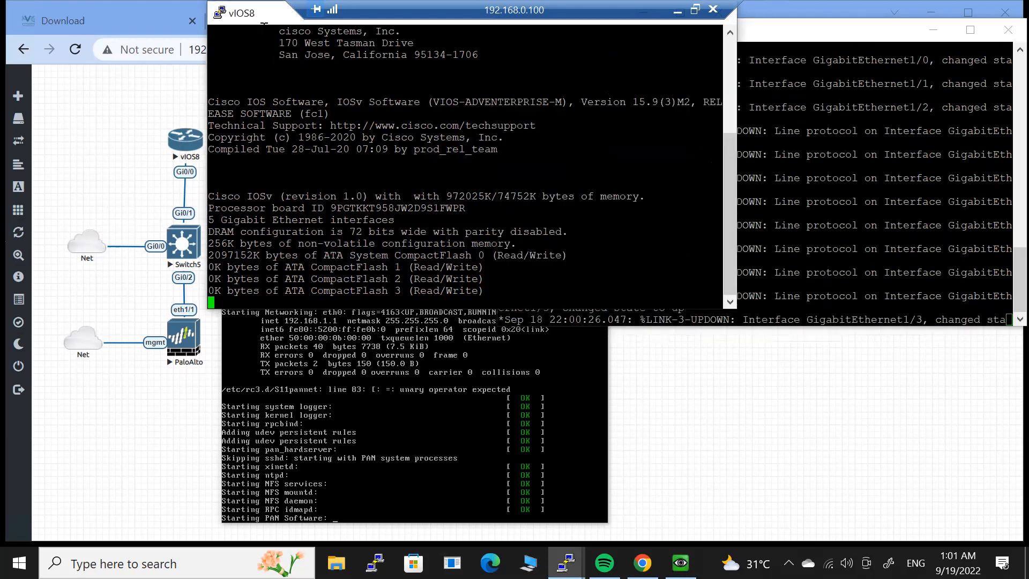
left_click_drag(256, 11, 204, 30)
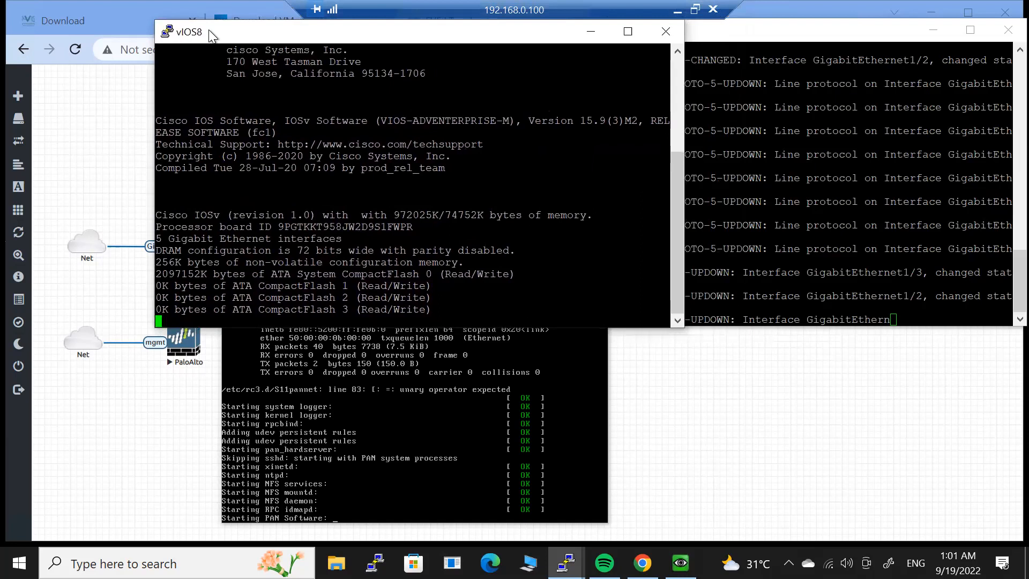
left_click(835, 202)
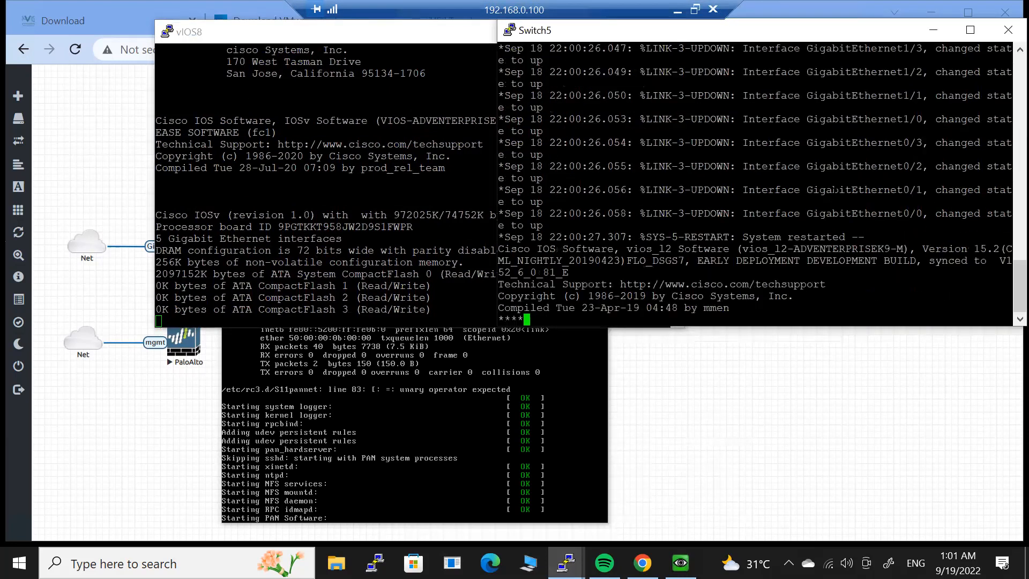
key("Return")
key("Return")
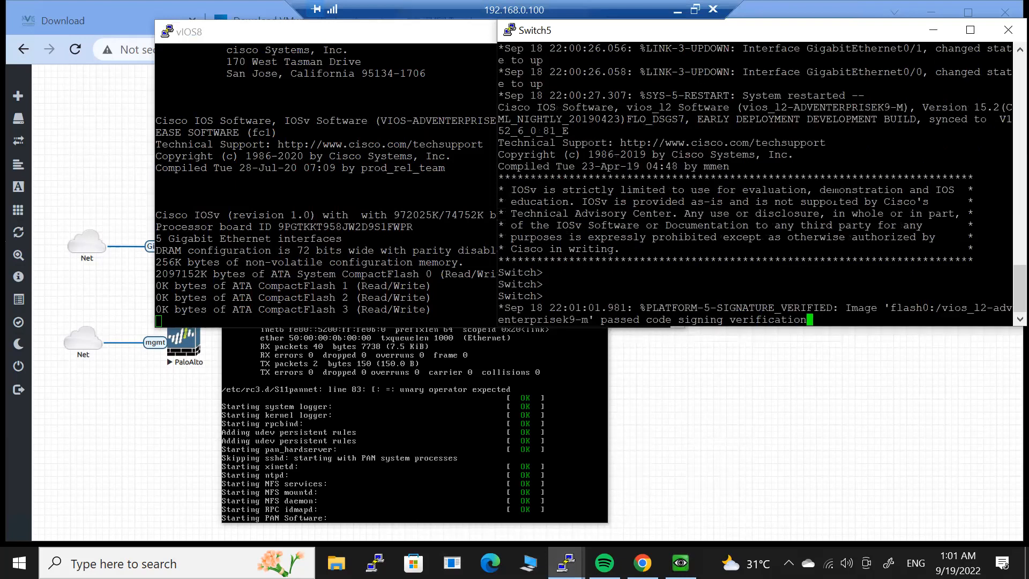